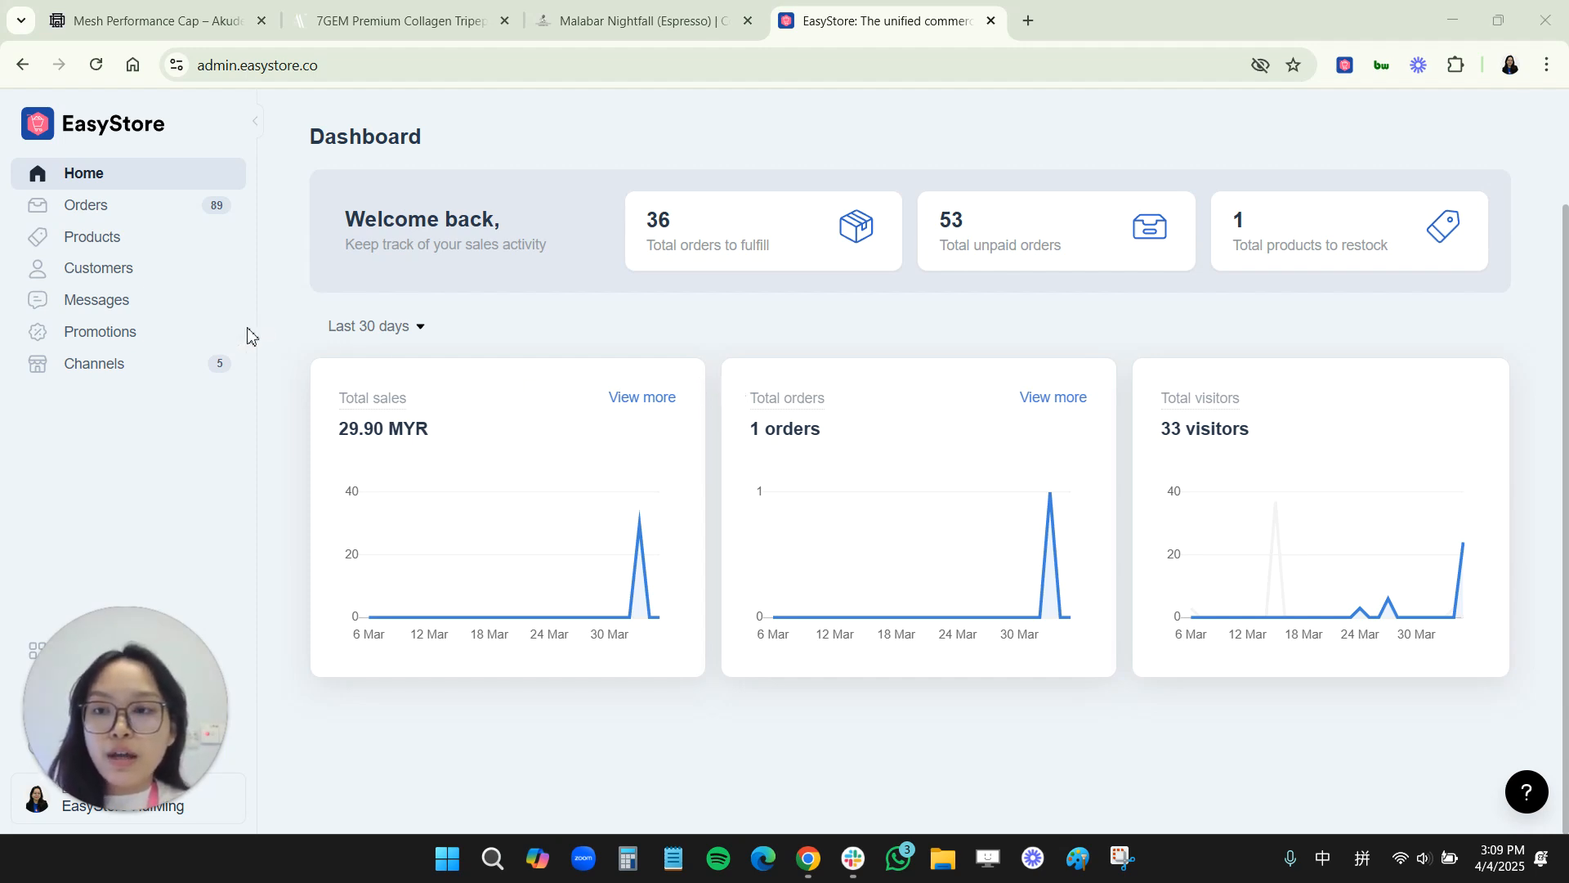
Step: Open the sales channels page and browse through all available channels
click(194, 372)
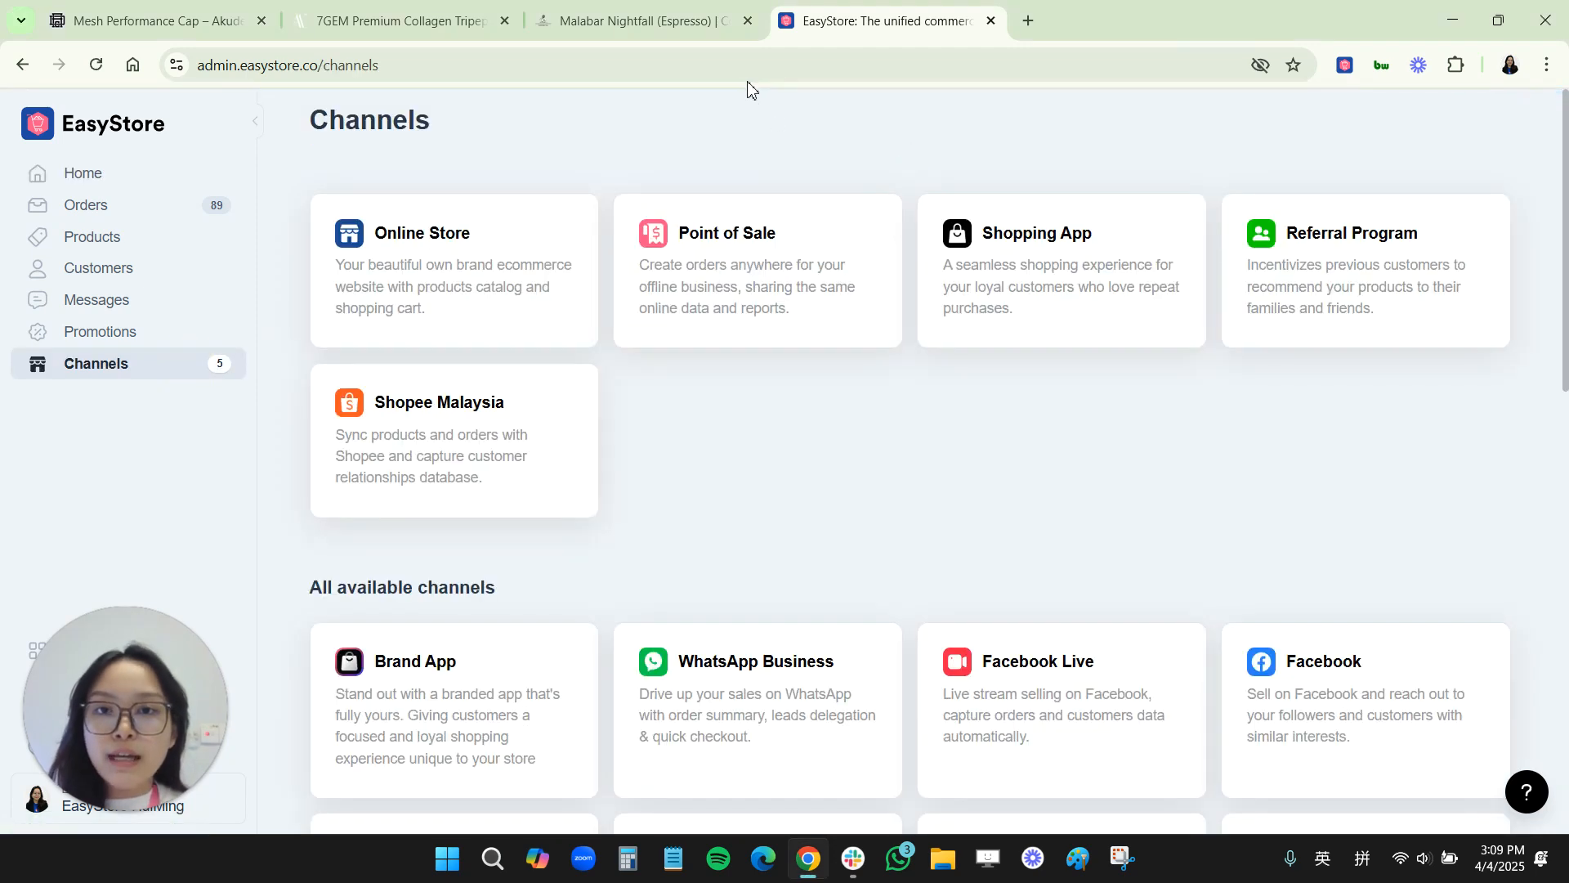
mouse_move(745, 81)
mouse_down()
mouse_move(1226, 95)
mouse_move(1213, 100)
mouse_up()
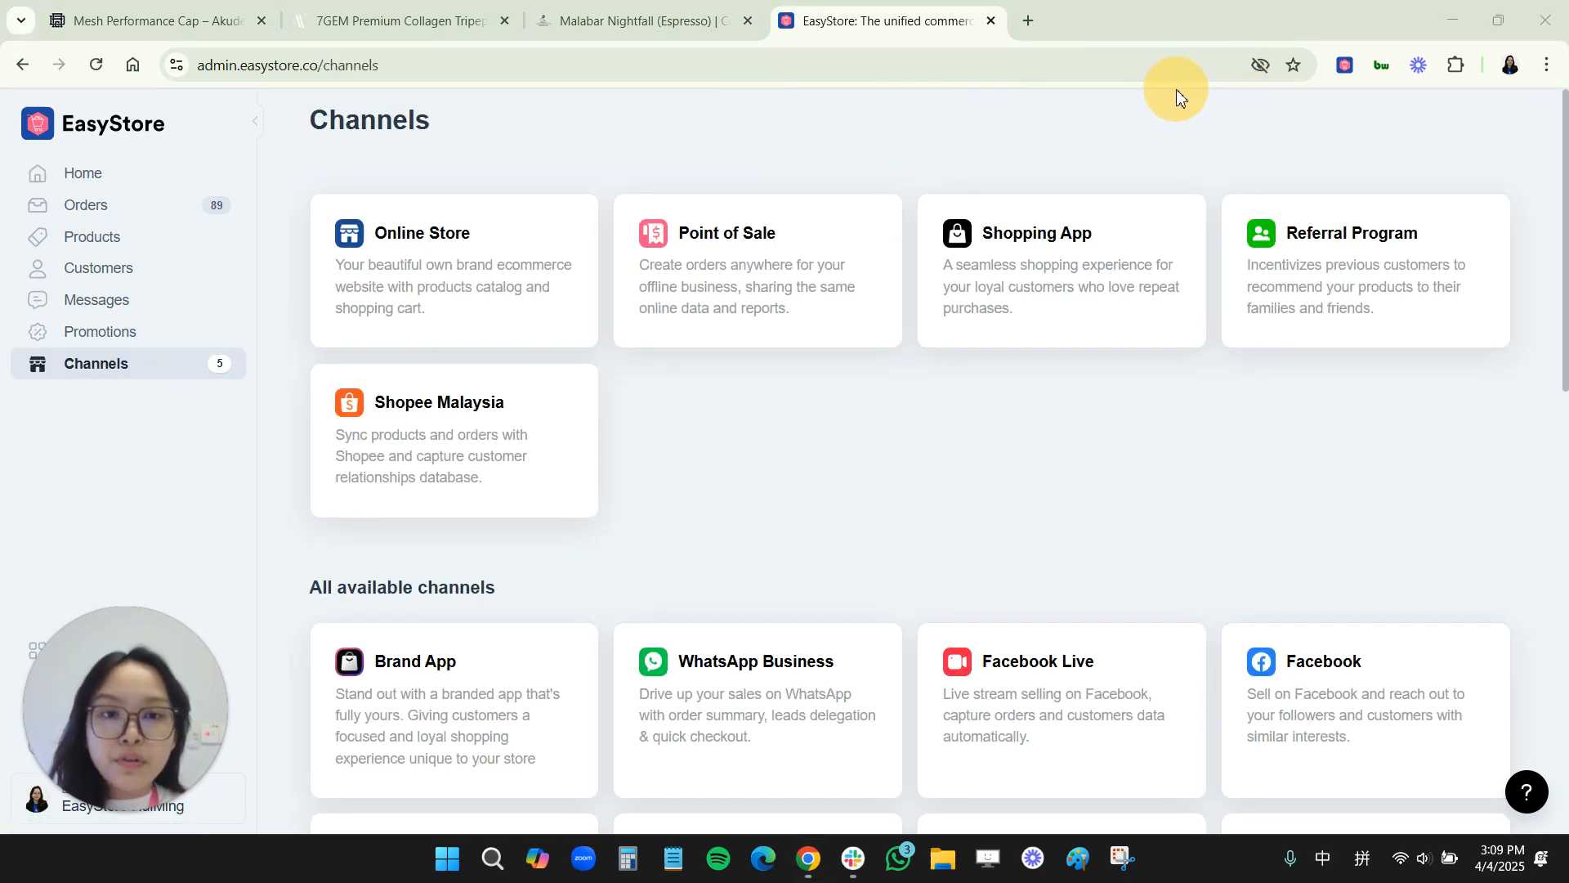
scroll(503, 495, down, 1)
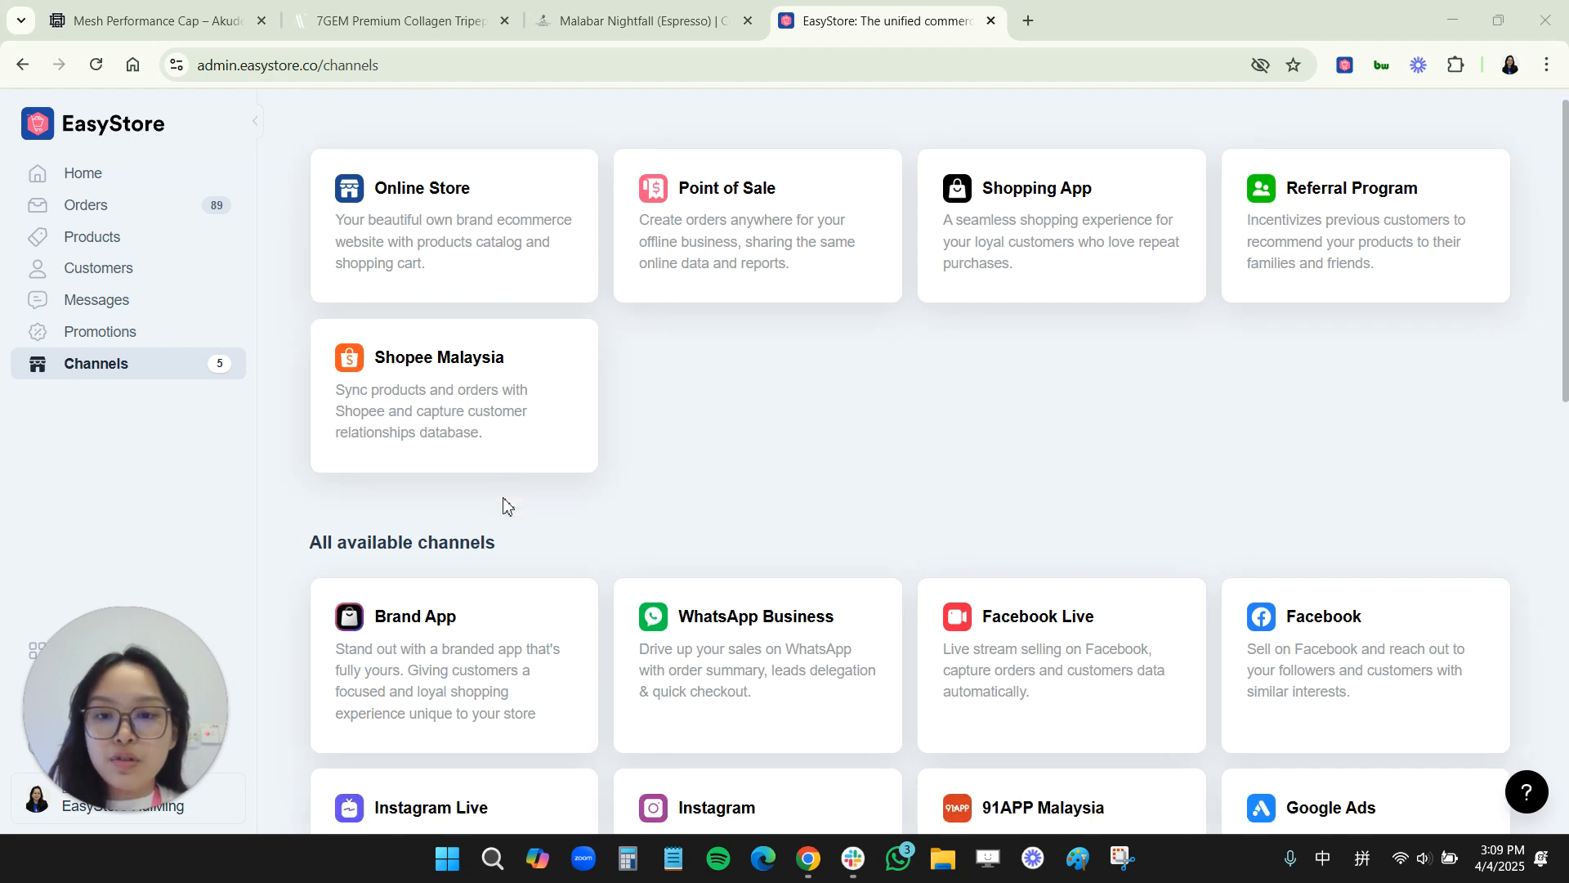
scroll(502, 494, down, 4)
scroll(698, 665, down, 5)
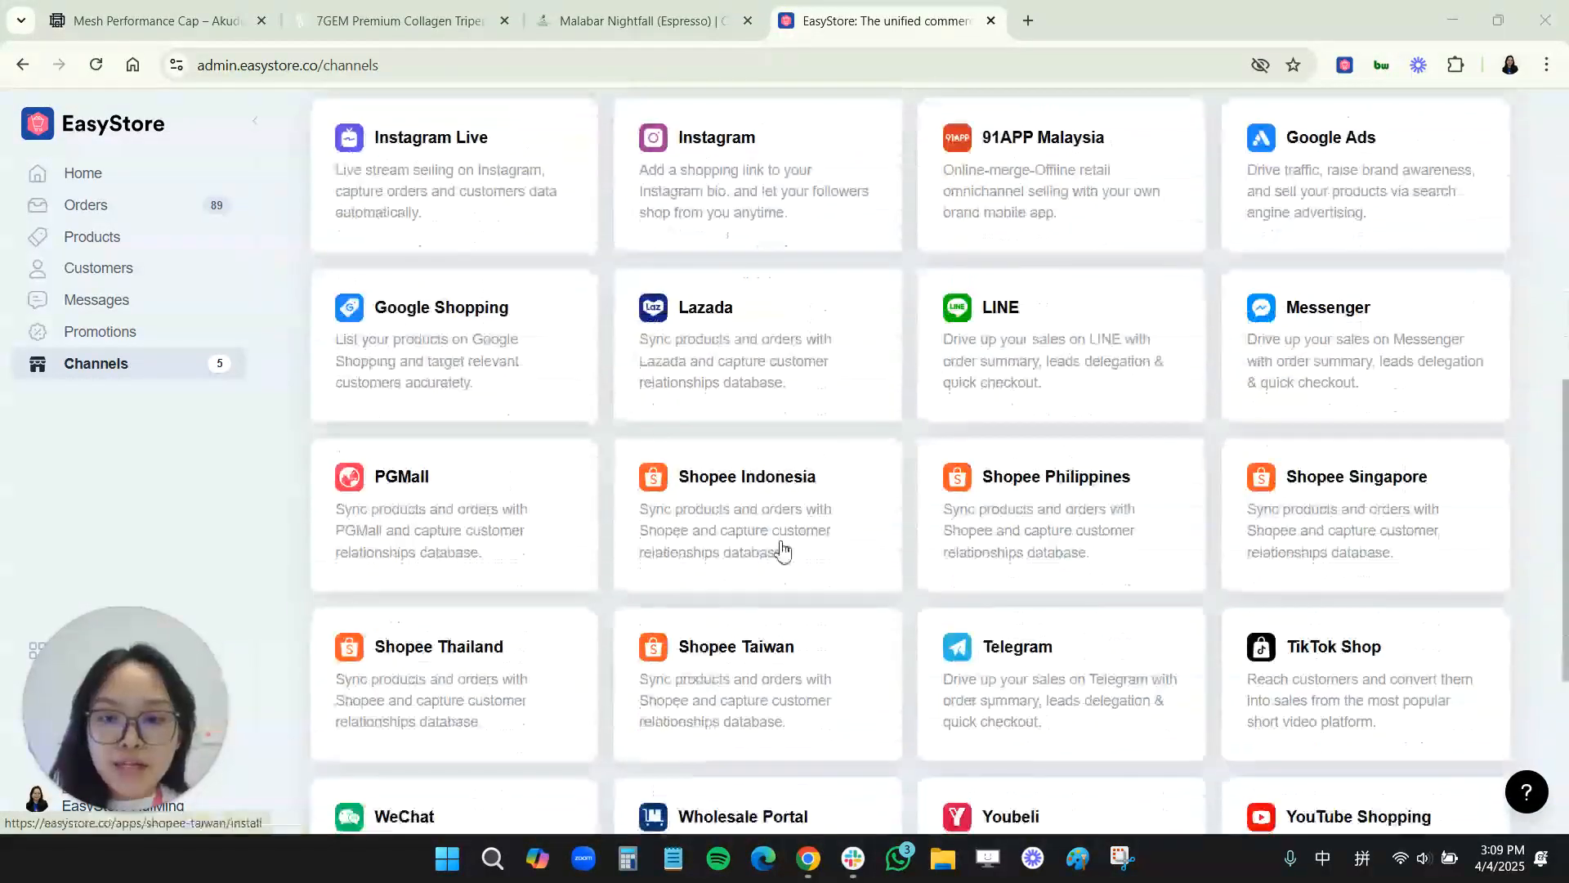
scroll(816, 690, down, 4)
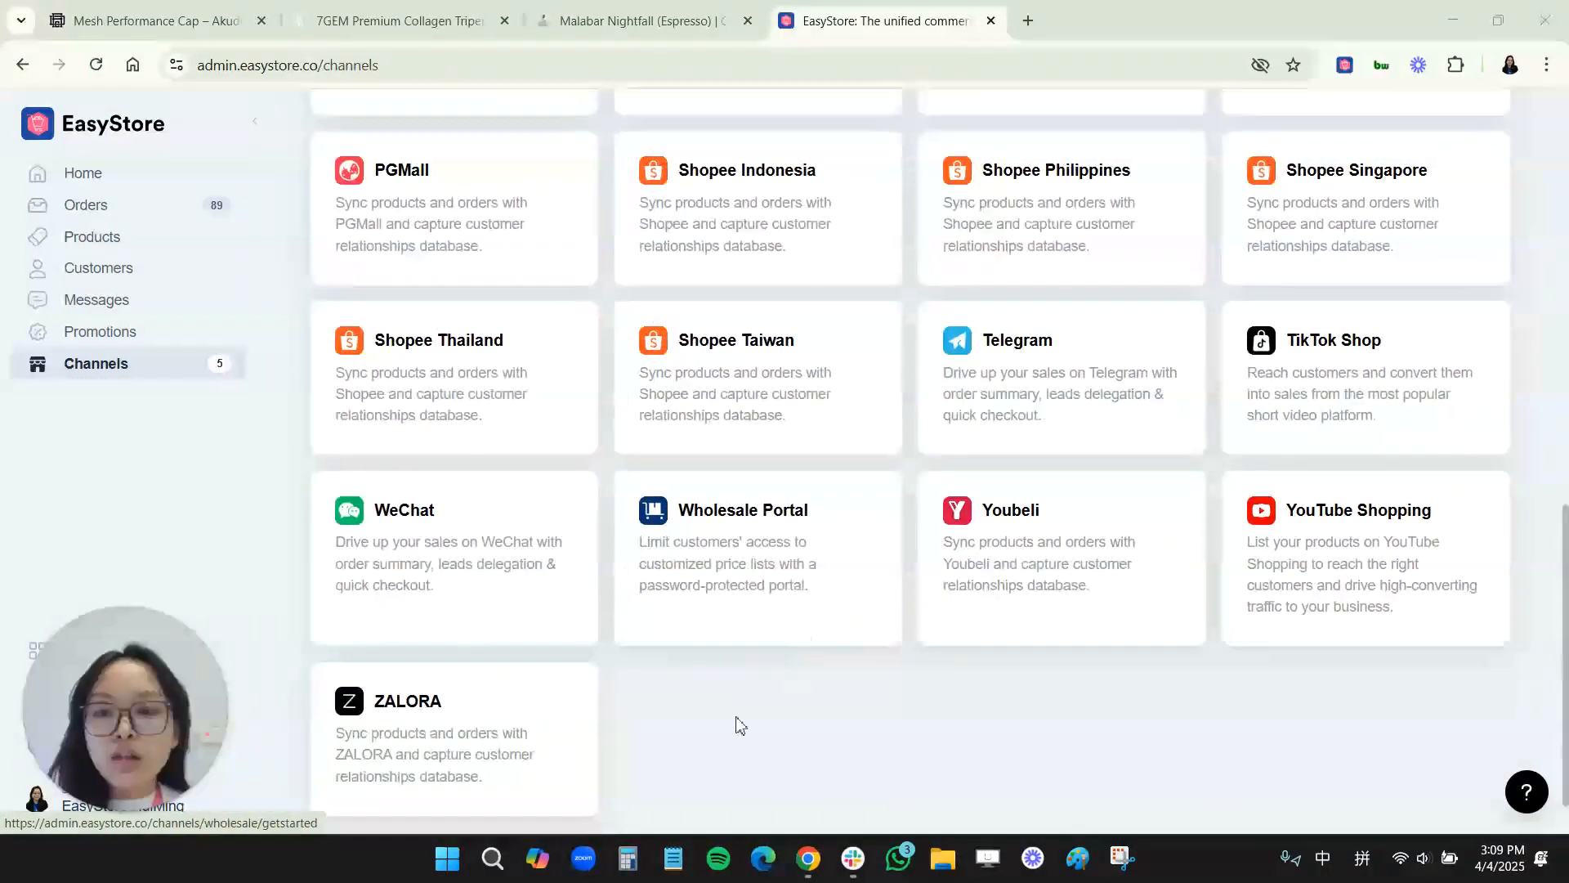
scroll(596, 613, up, 5)
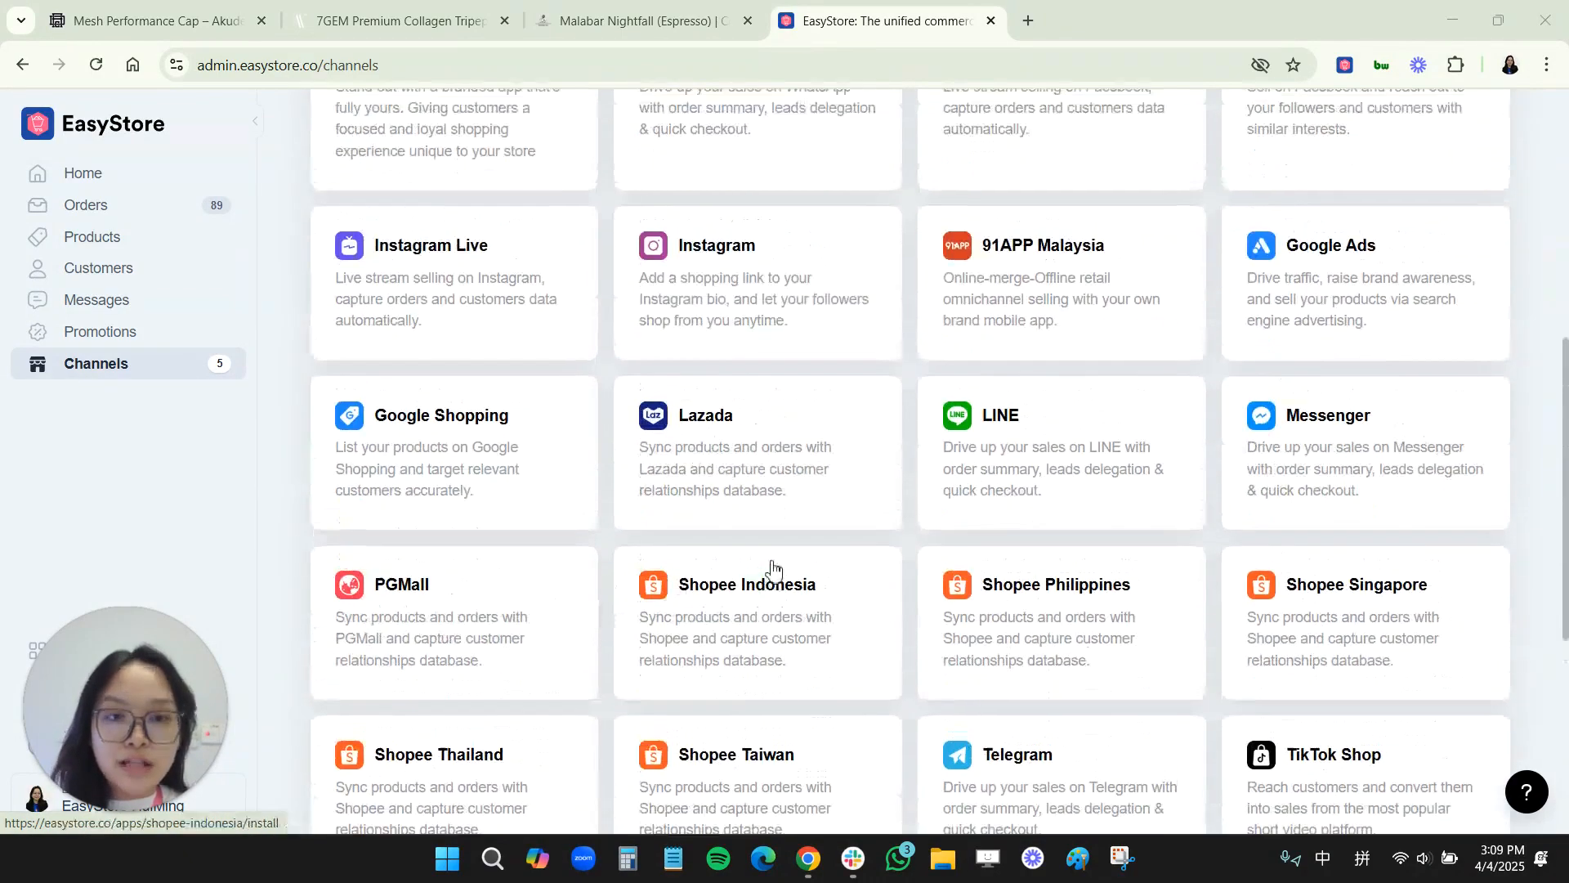
scroll(772, 566, up, 7)
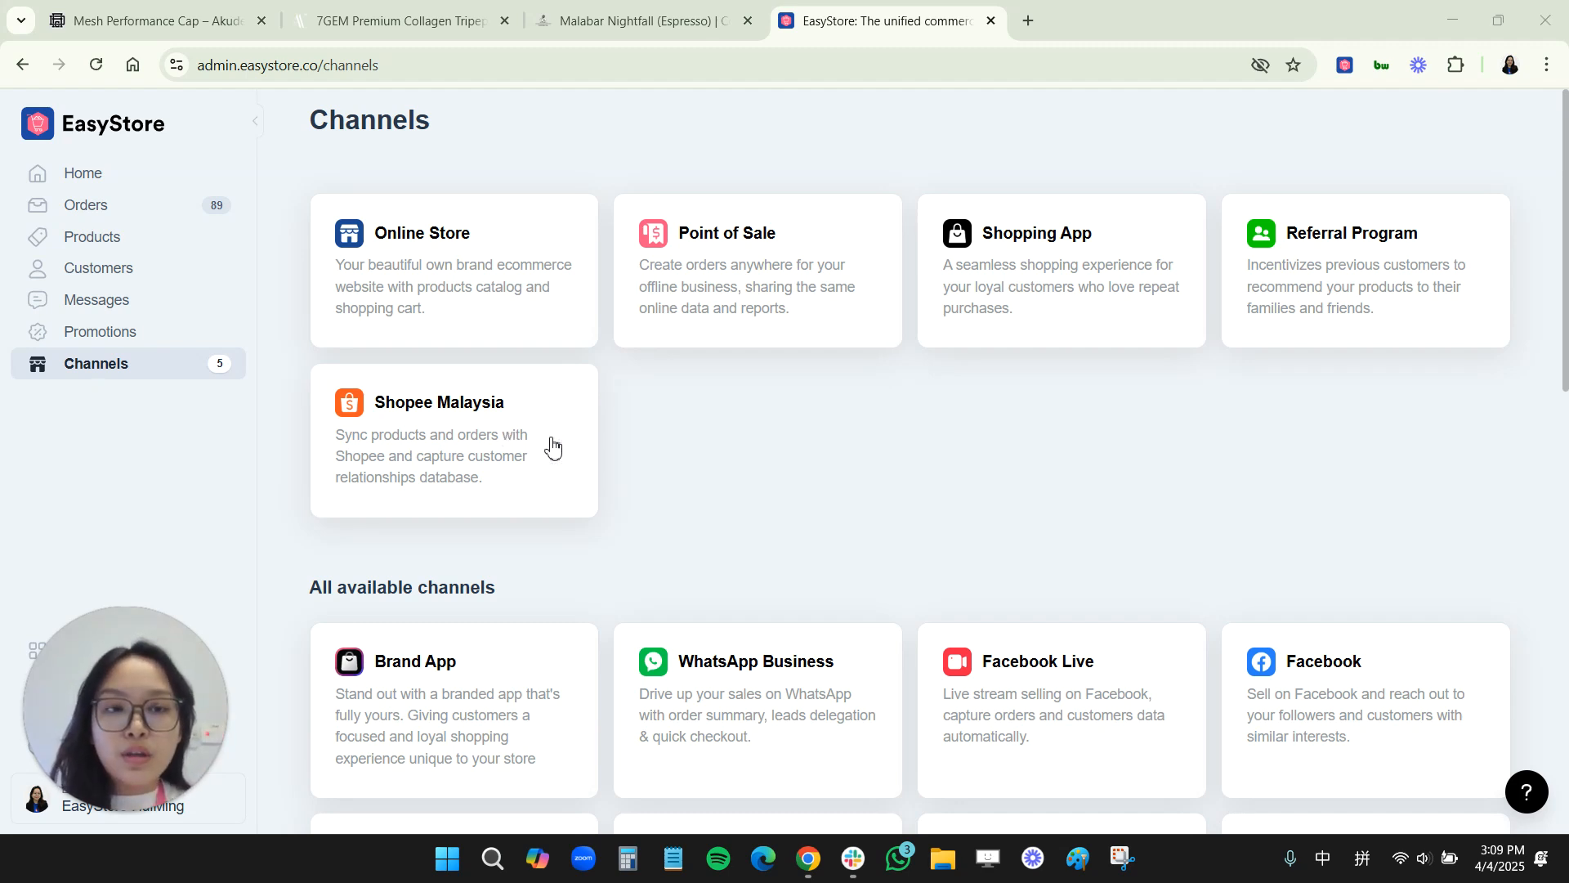
scroll(641, 483, down, 5)
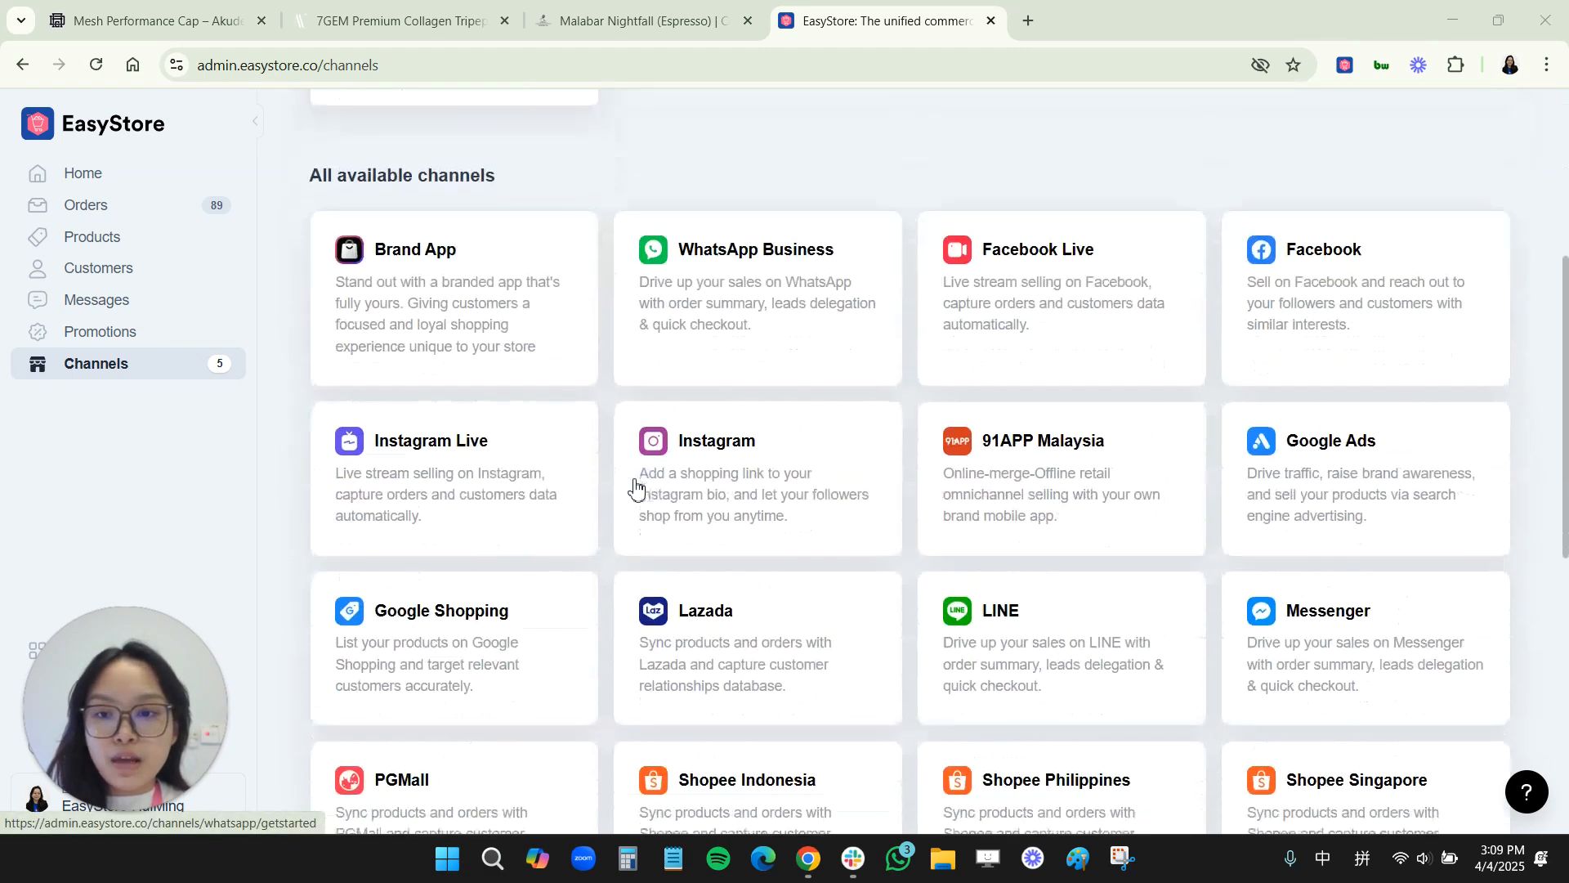
Step: Enable the Lazada channel for Lazada Malaysia to reach the Lazada sign-in and authorization page
click(699, 595)
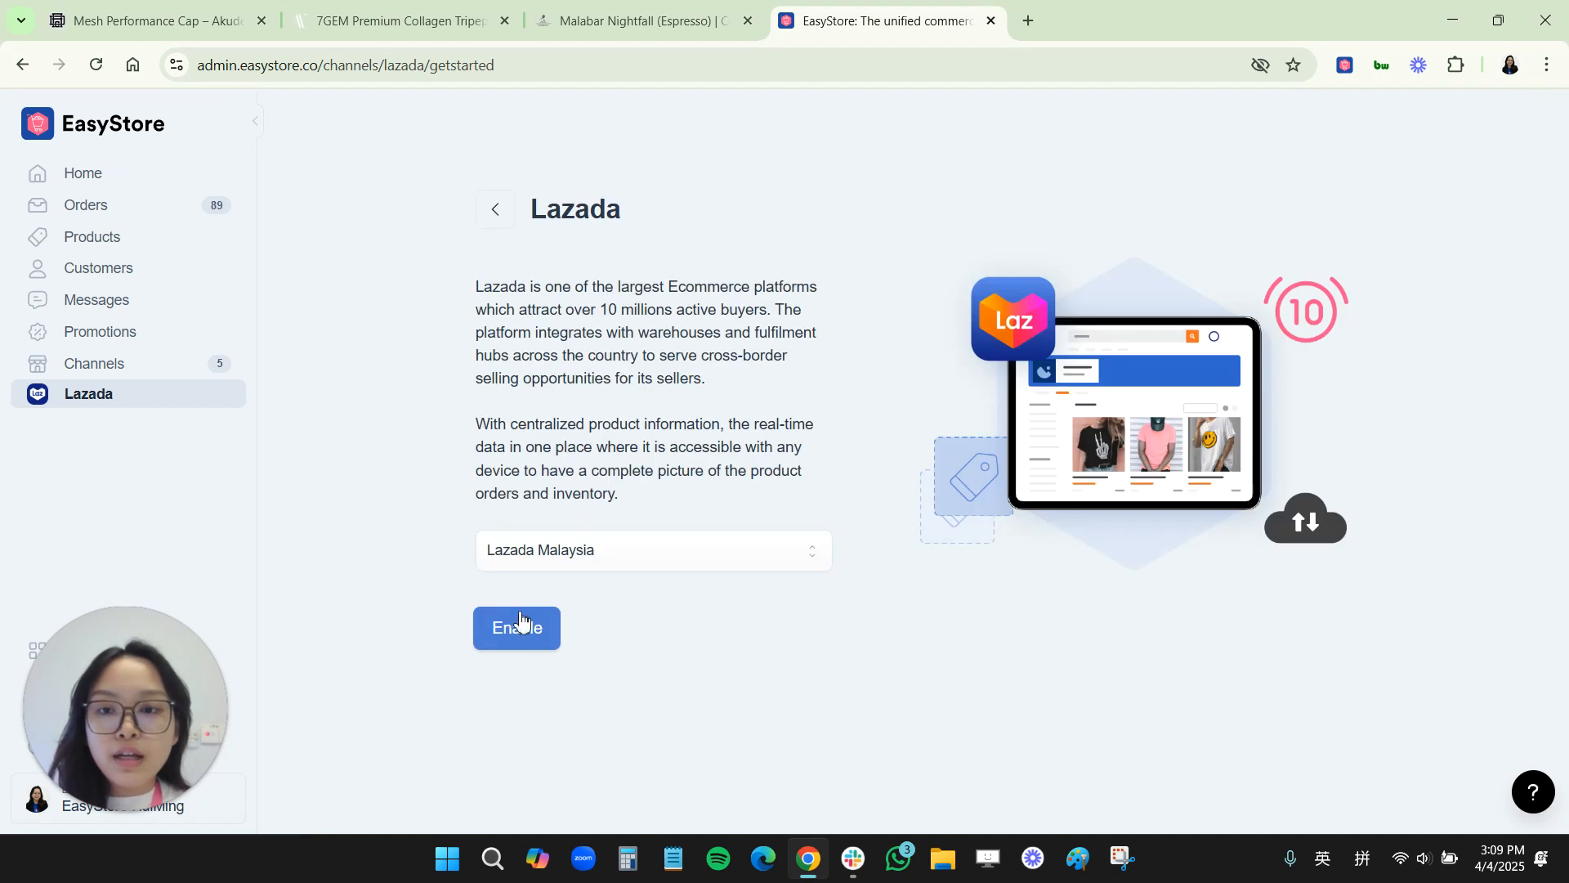
click(511, 644)
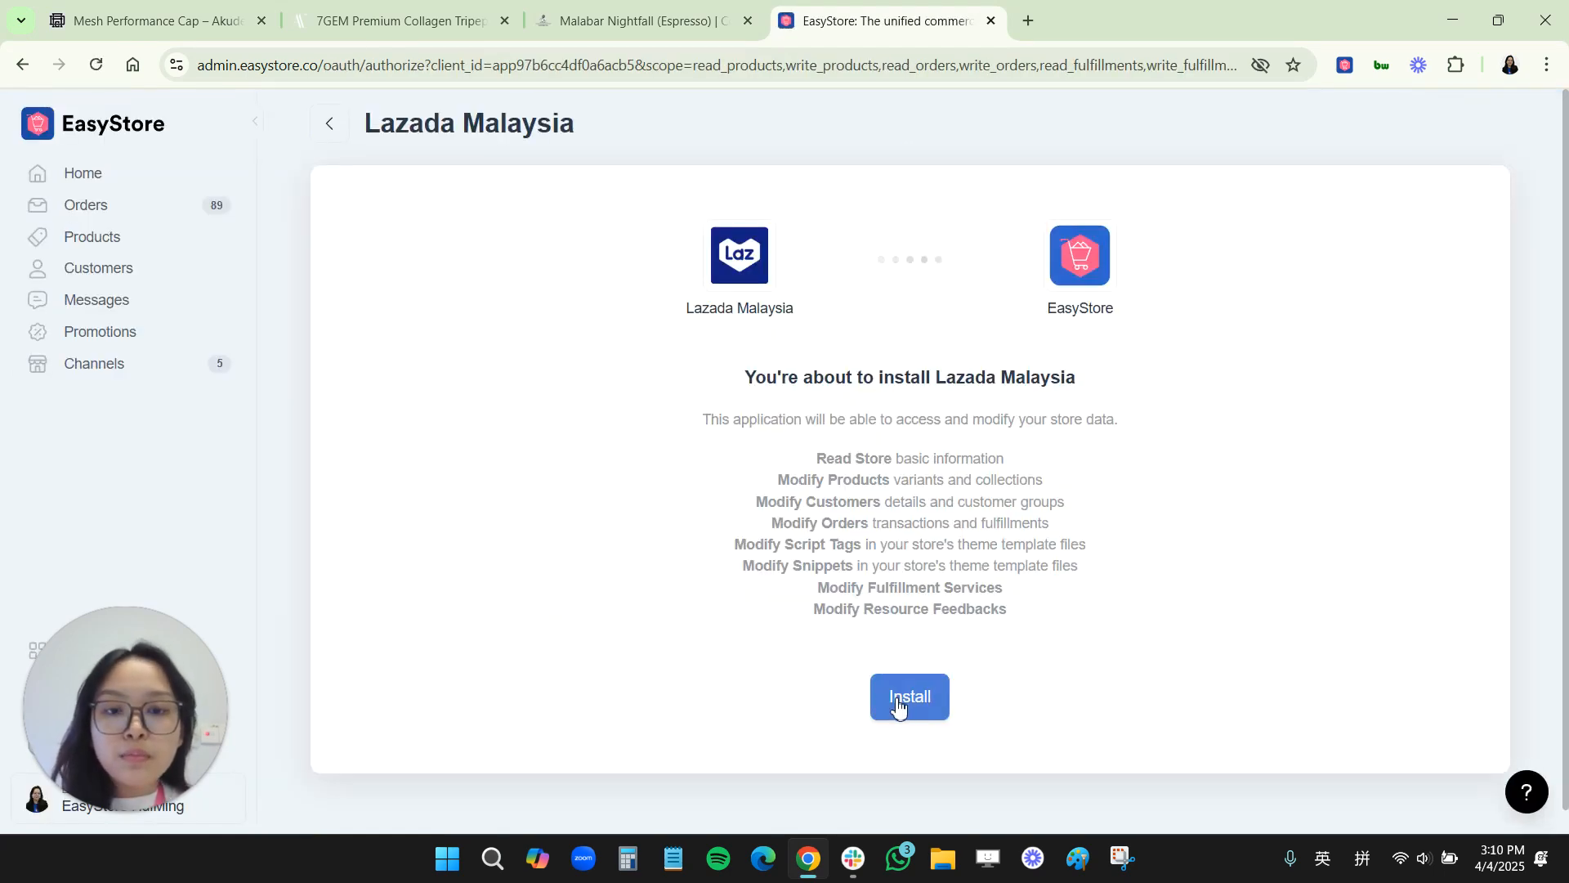
click(879, 701)
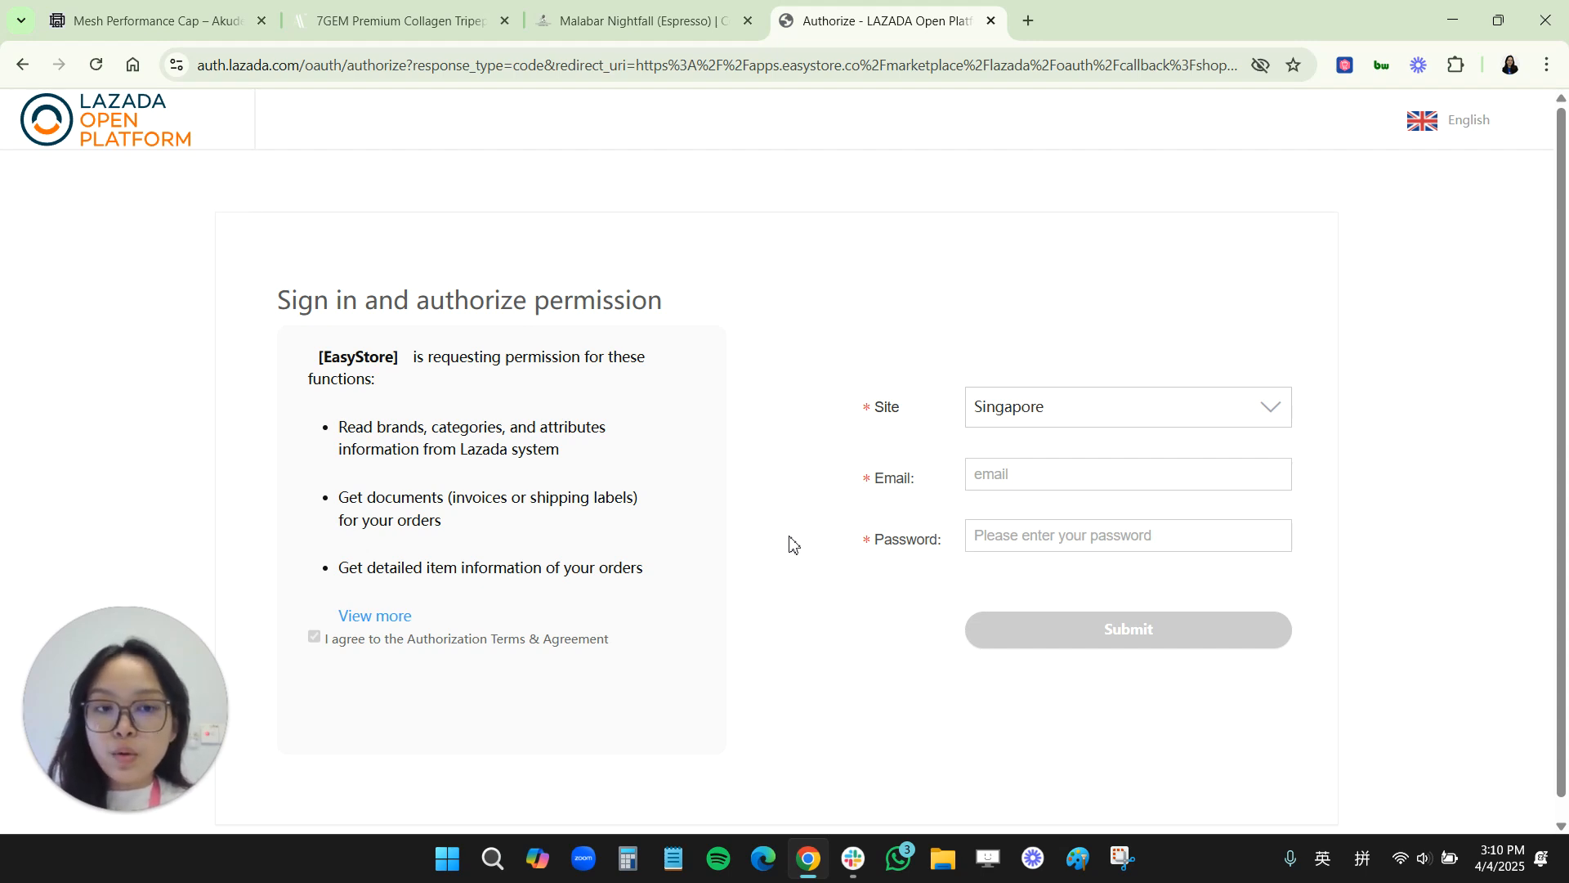
scroll(790, 543, down, 1)
scroll(790, 543, up, 1)
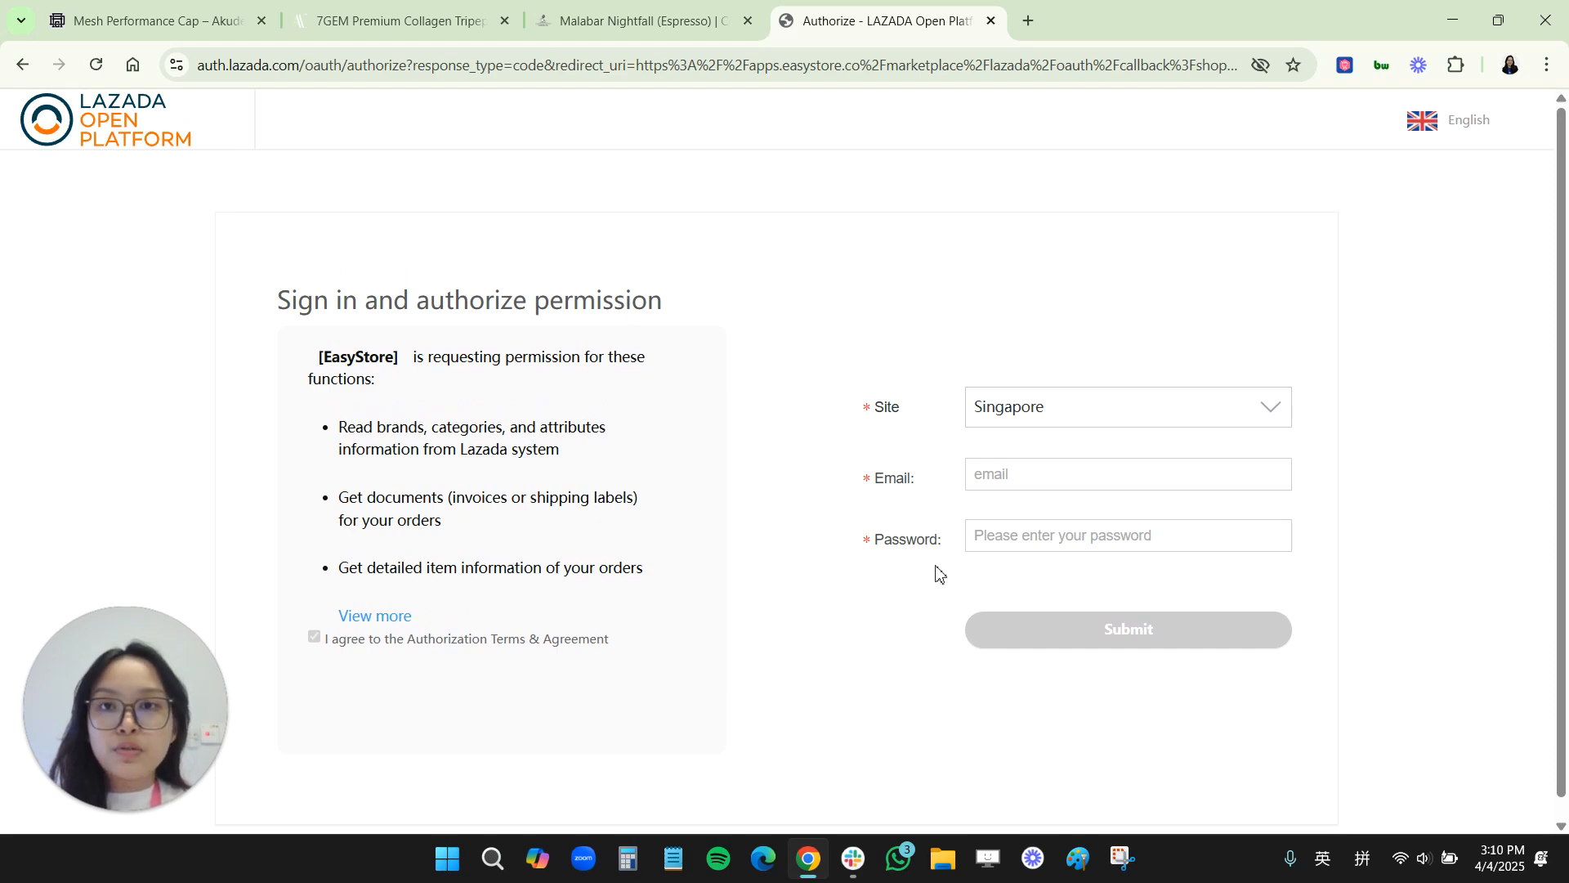
Step: Open a new browser tab and return to the EasyStore admin via an address suggestion
click(1026, 22)
text(ad)
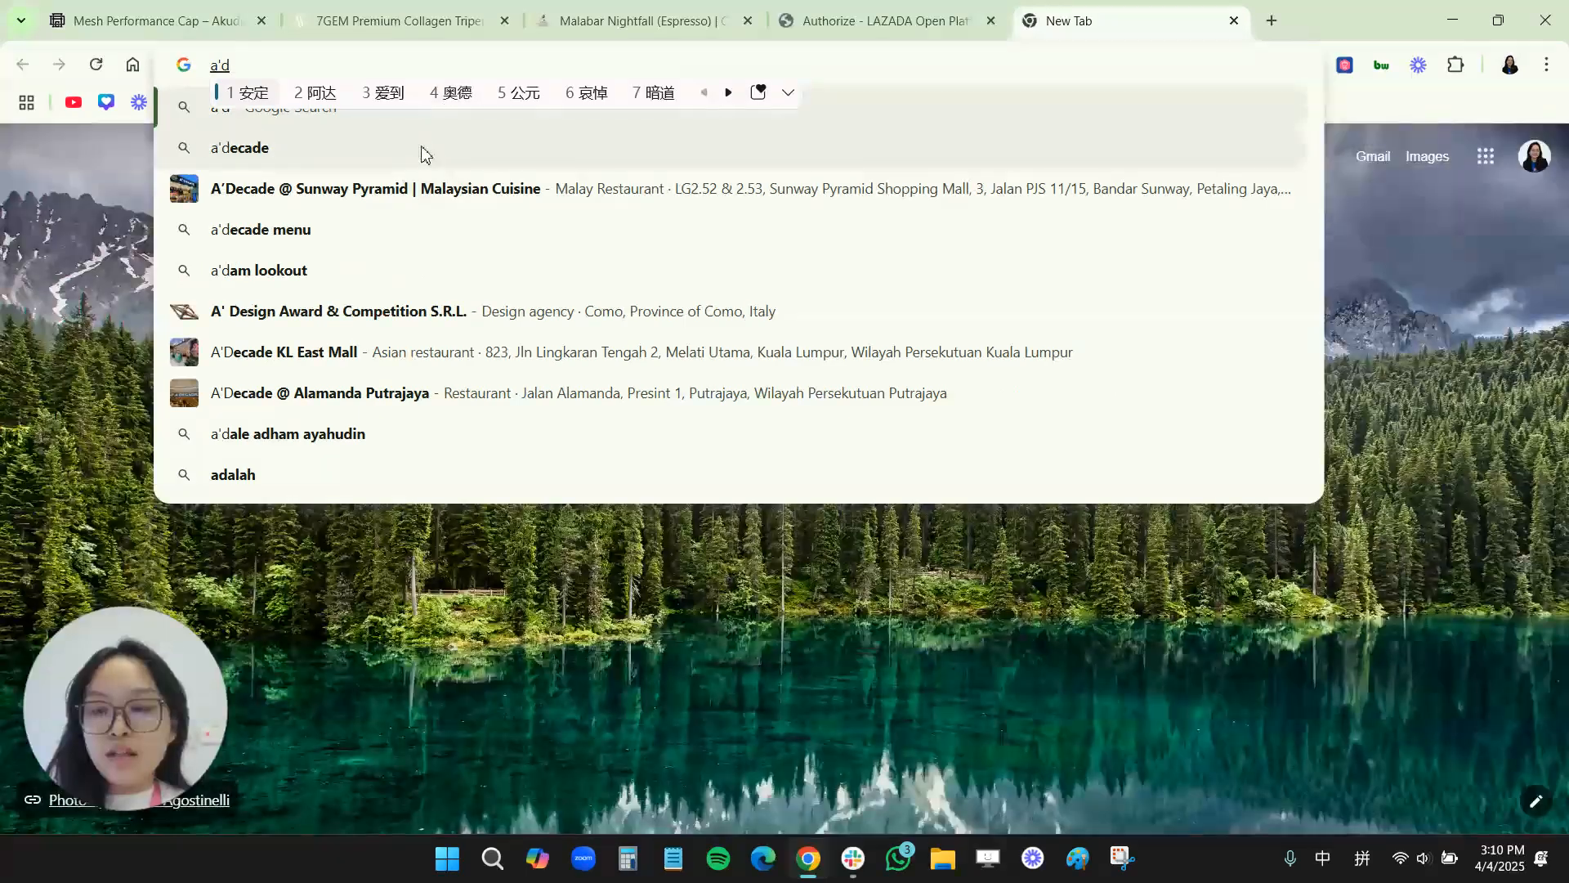
key(shift)
click(399, 156)
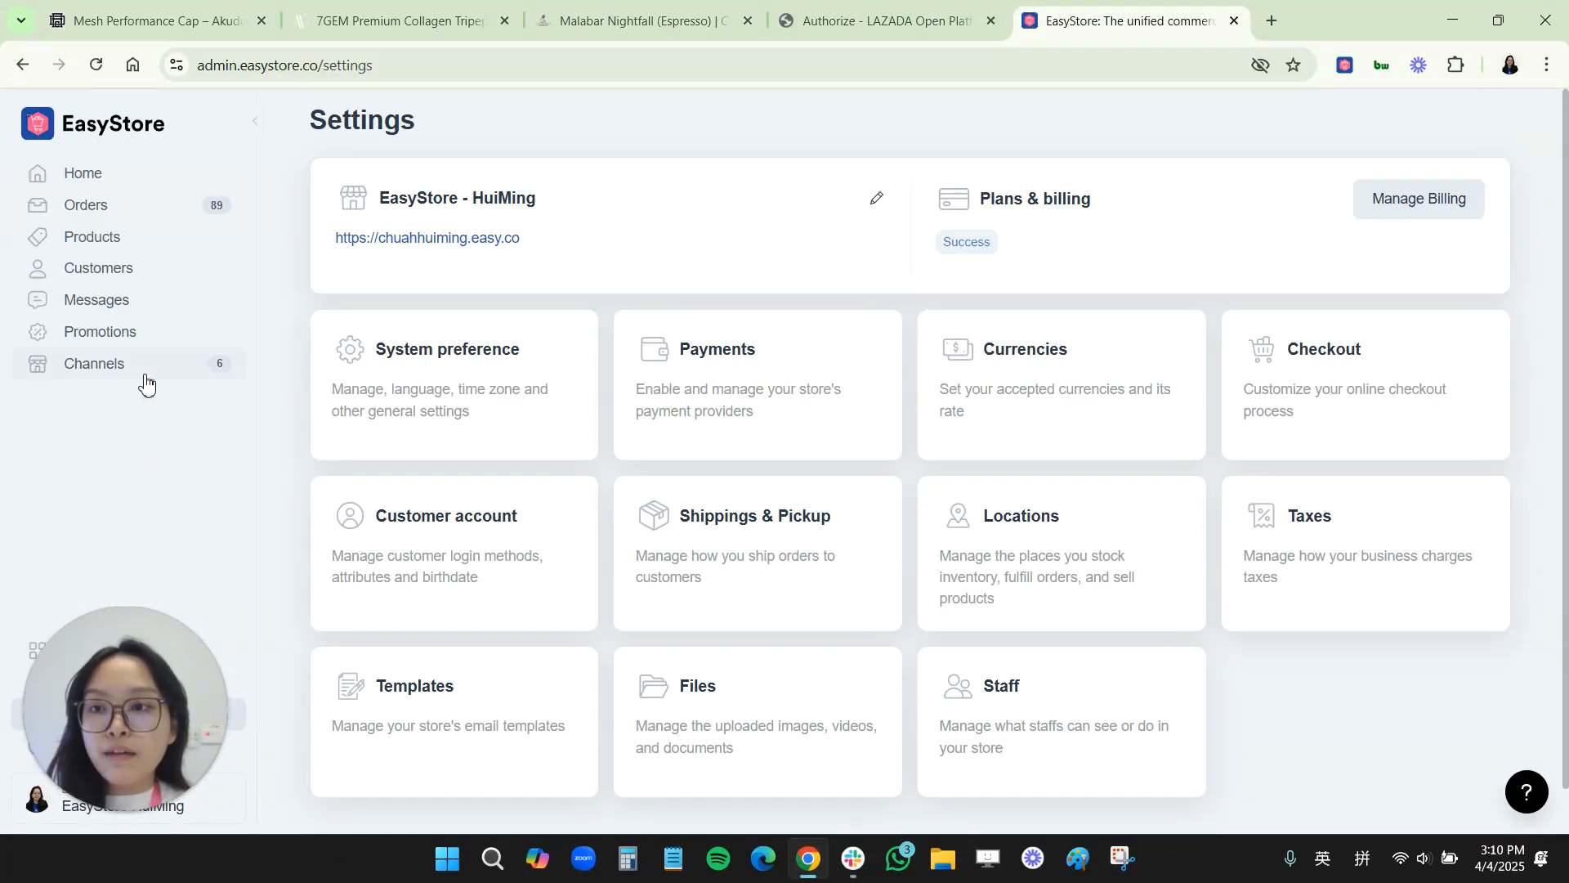
Step: Open the installed Shopee Malaysia channel and its Accounts section
click(144, 369)
click(723, 448)
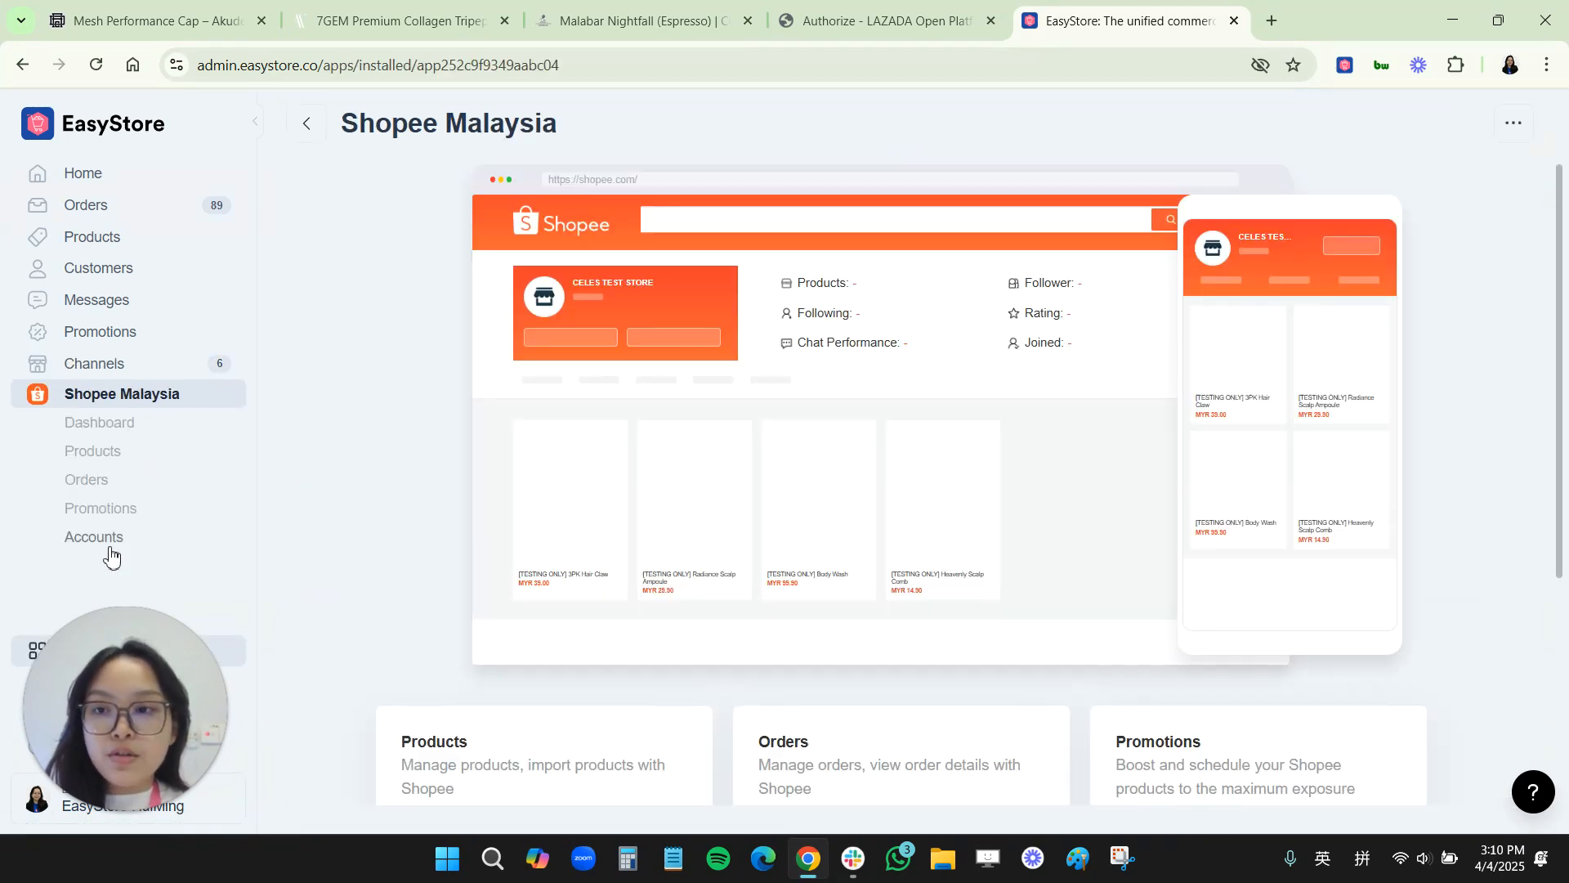
click(108, 552)
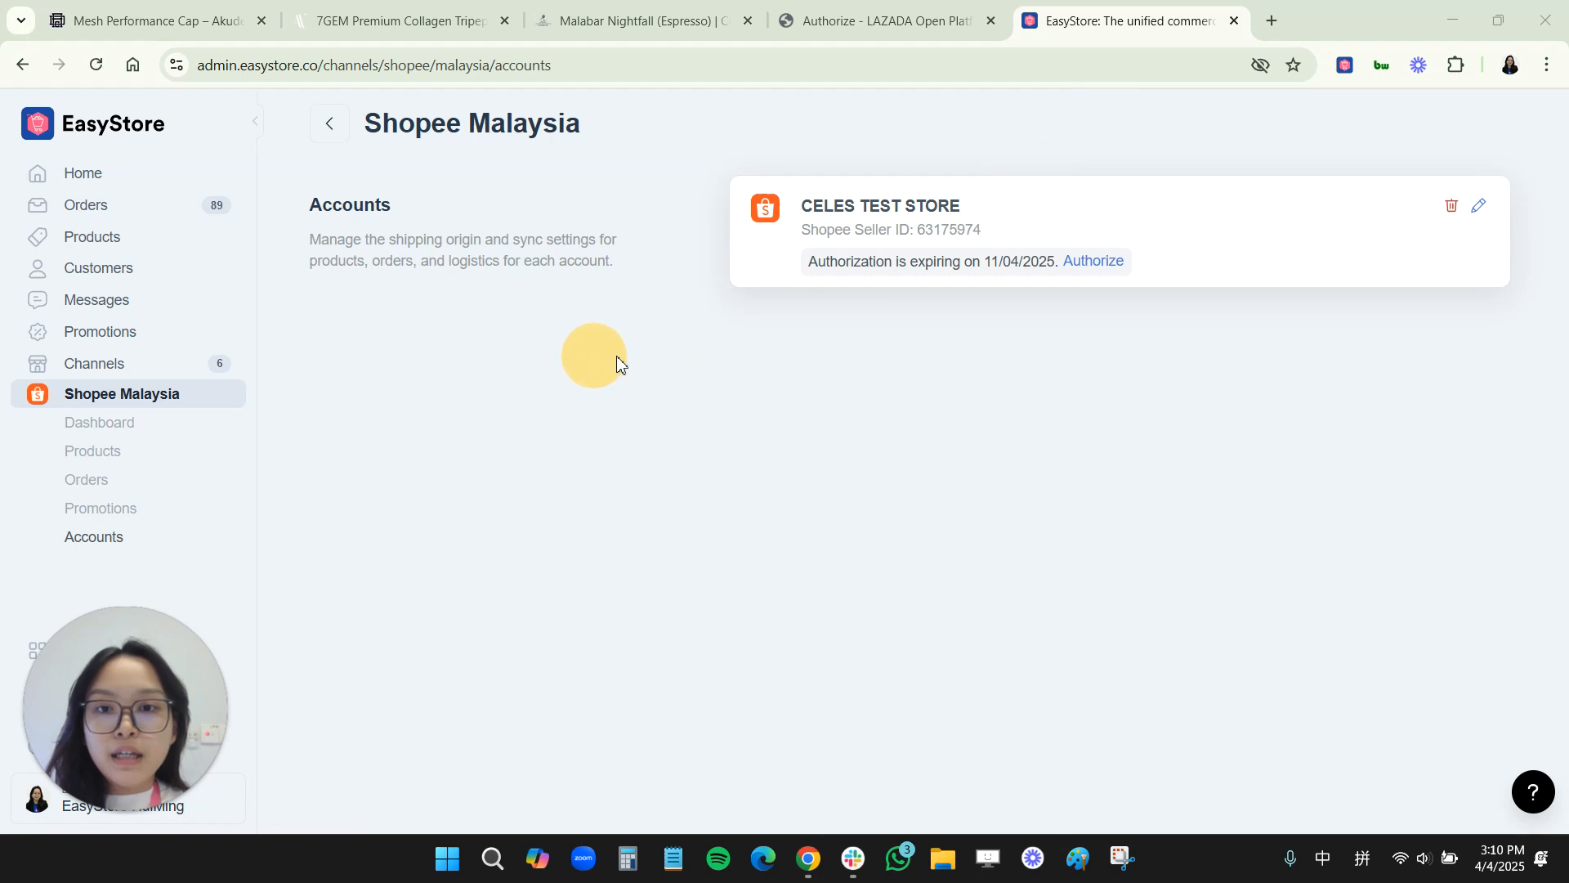
Step: Examine the Shopee store account's seller ID and authorization expiry line
drag(801, 231, 910, 268)
drag(808, 261, 878, 264)
triple_click(879, 264)
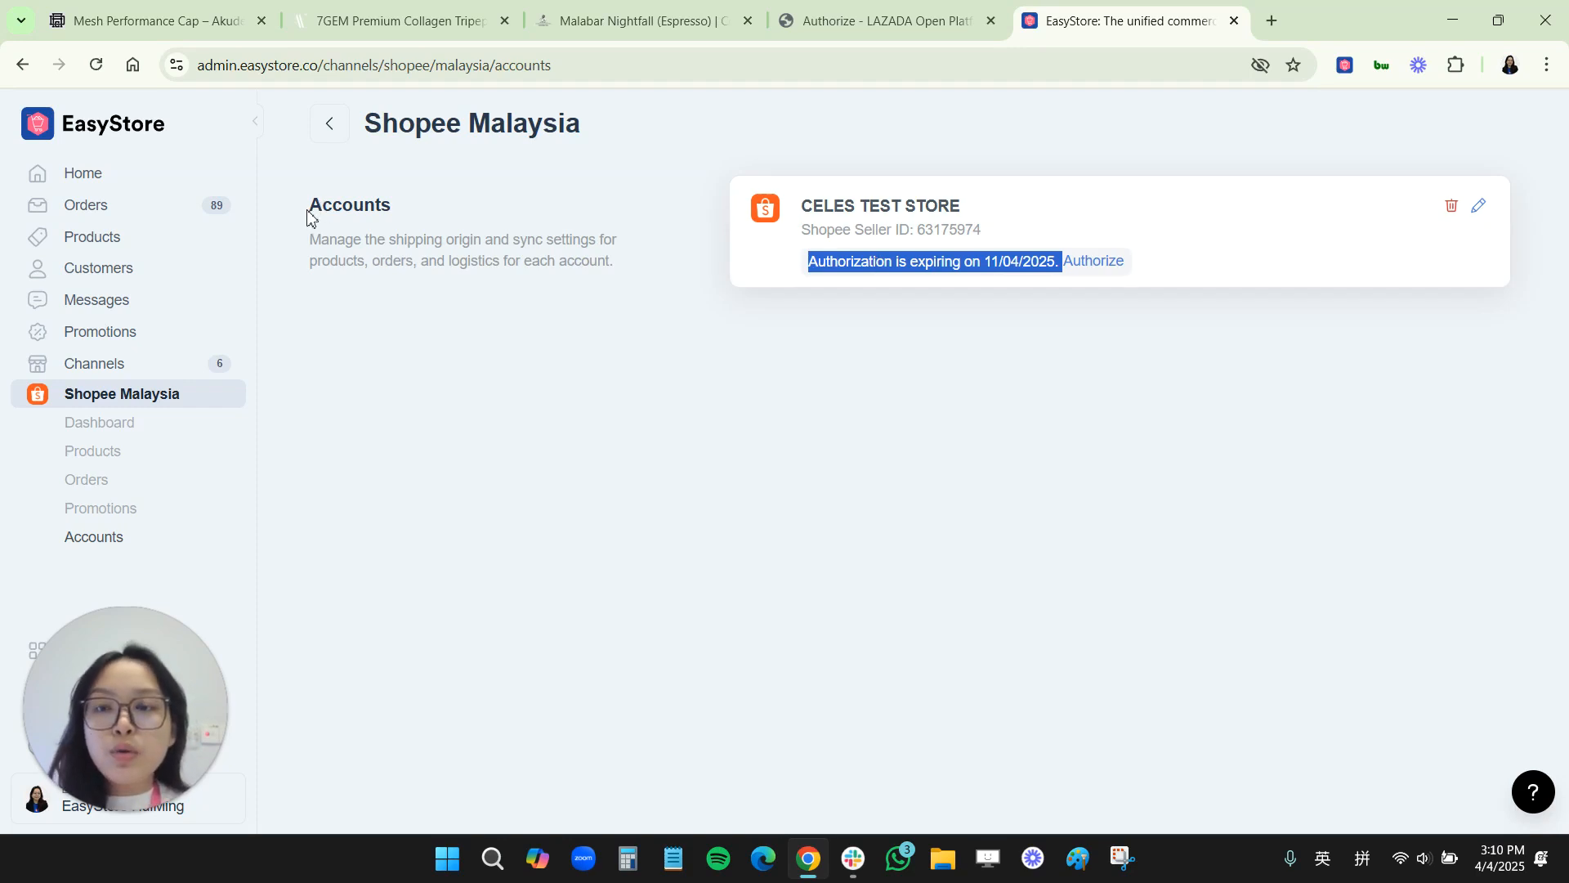
click(1415, 410)
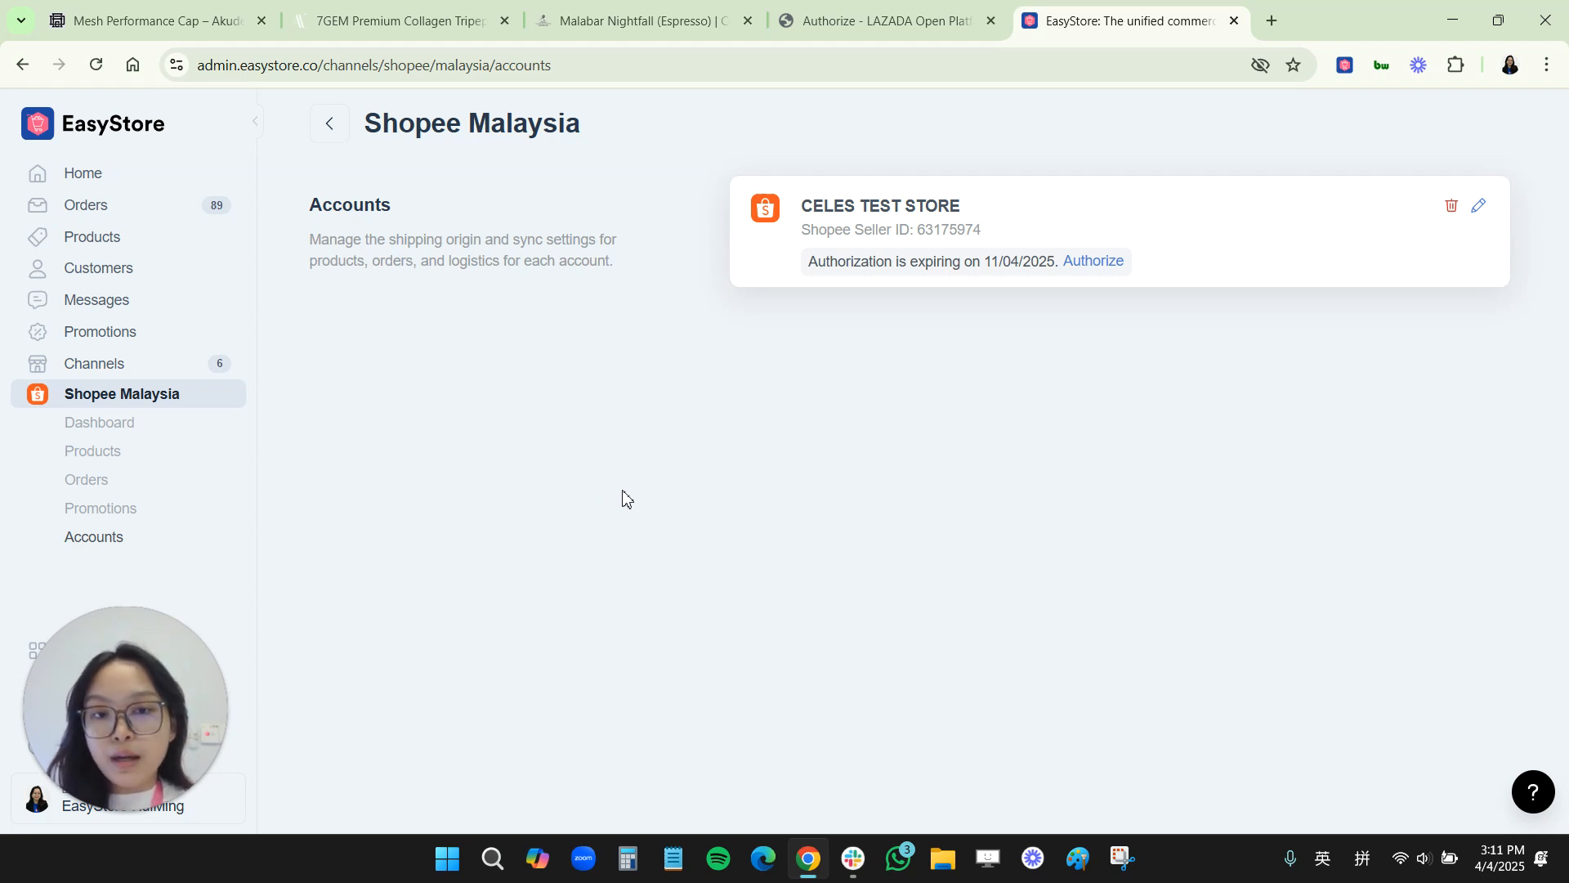
Step: Open Shopee Malaysia products and start an import choosing to select Shopee products individually
click(121, 454)
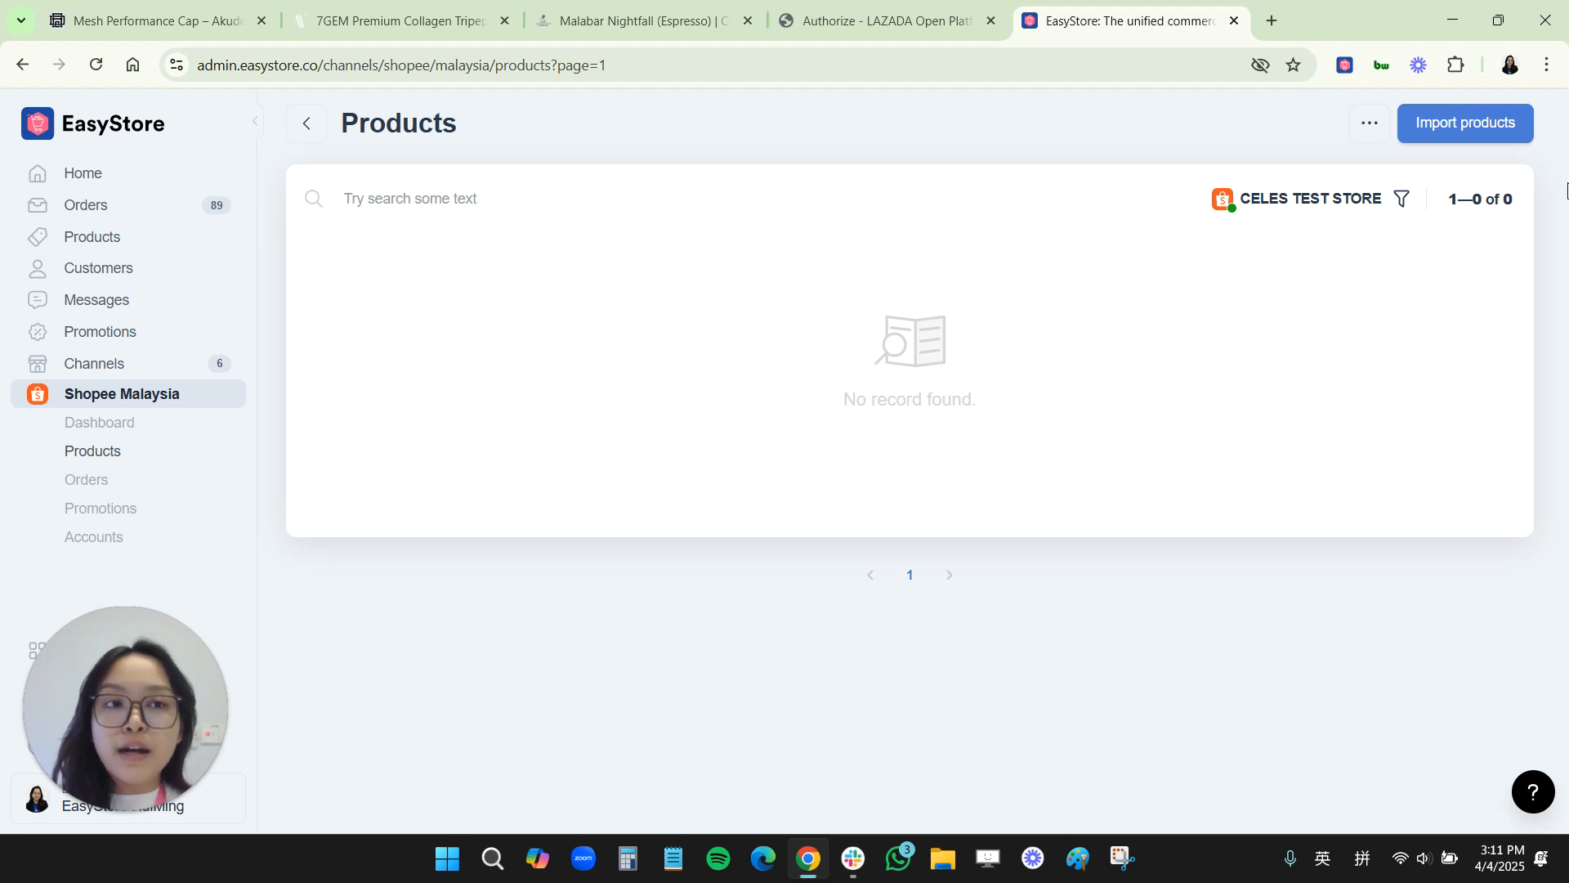
click(1501, 136)
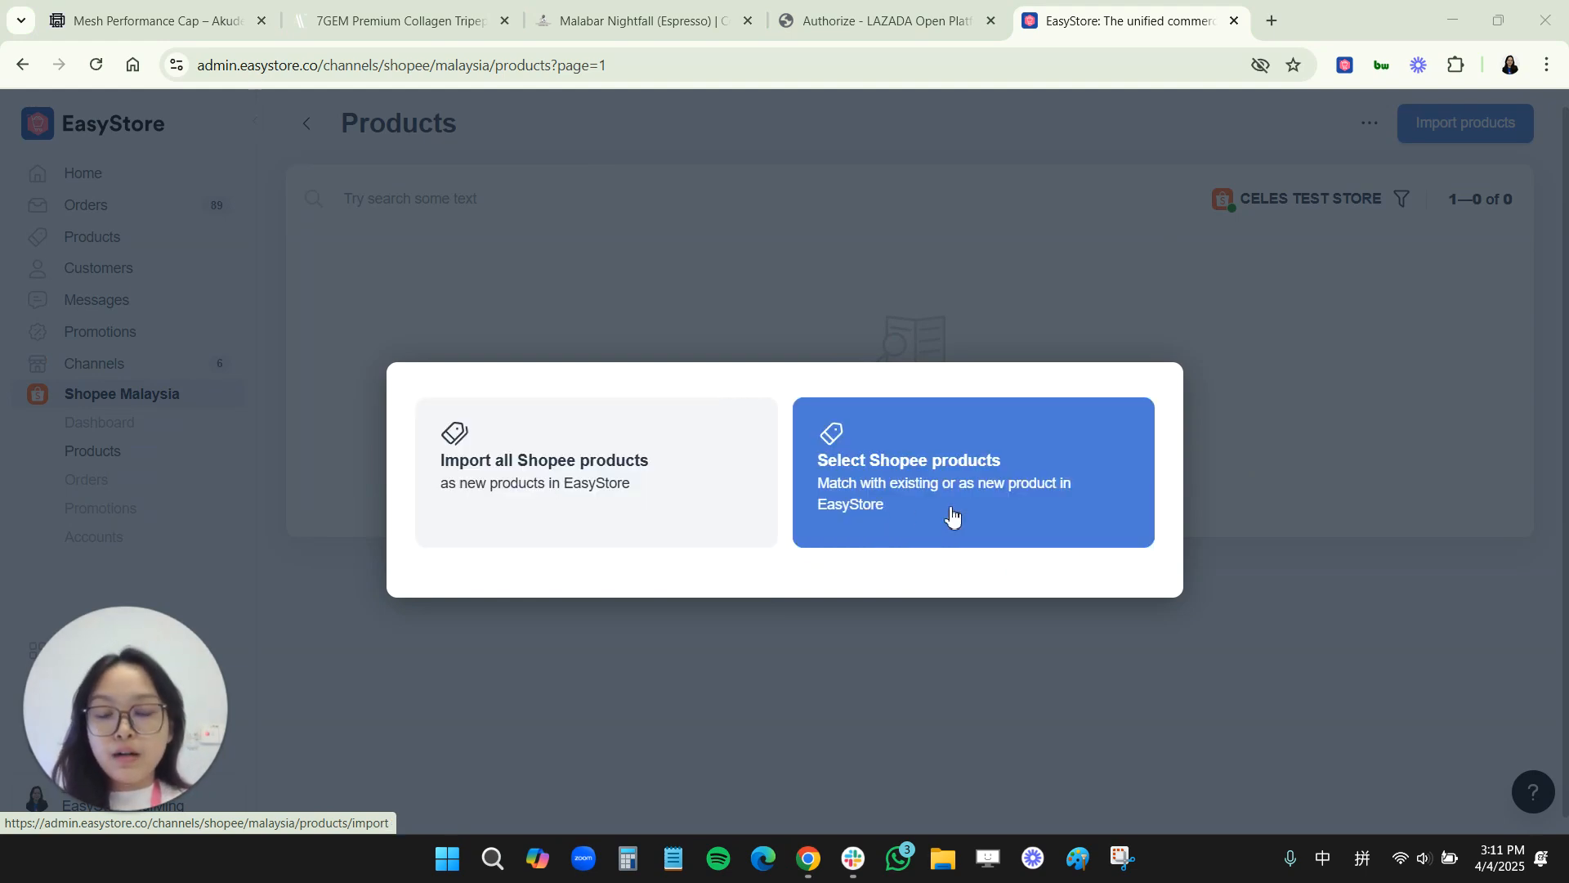
click(912, 462)
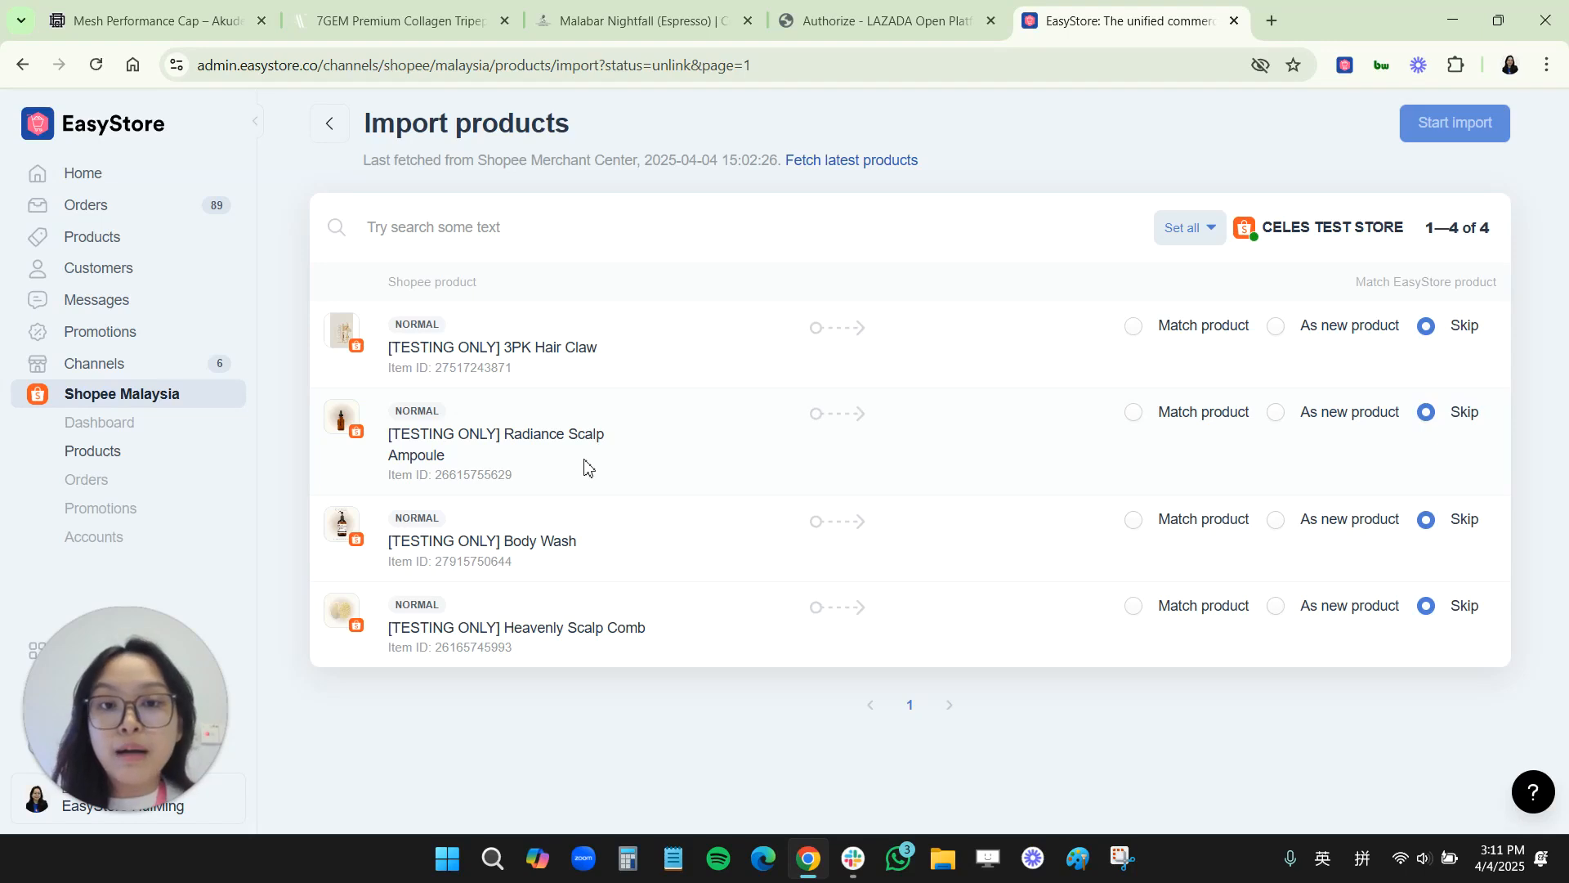
click(1132, 328)
click(1276, 335)
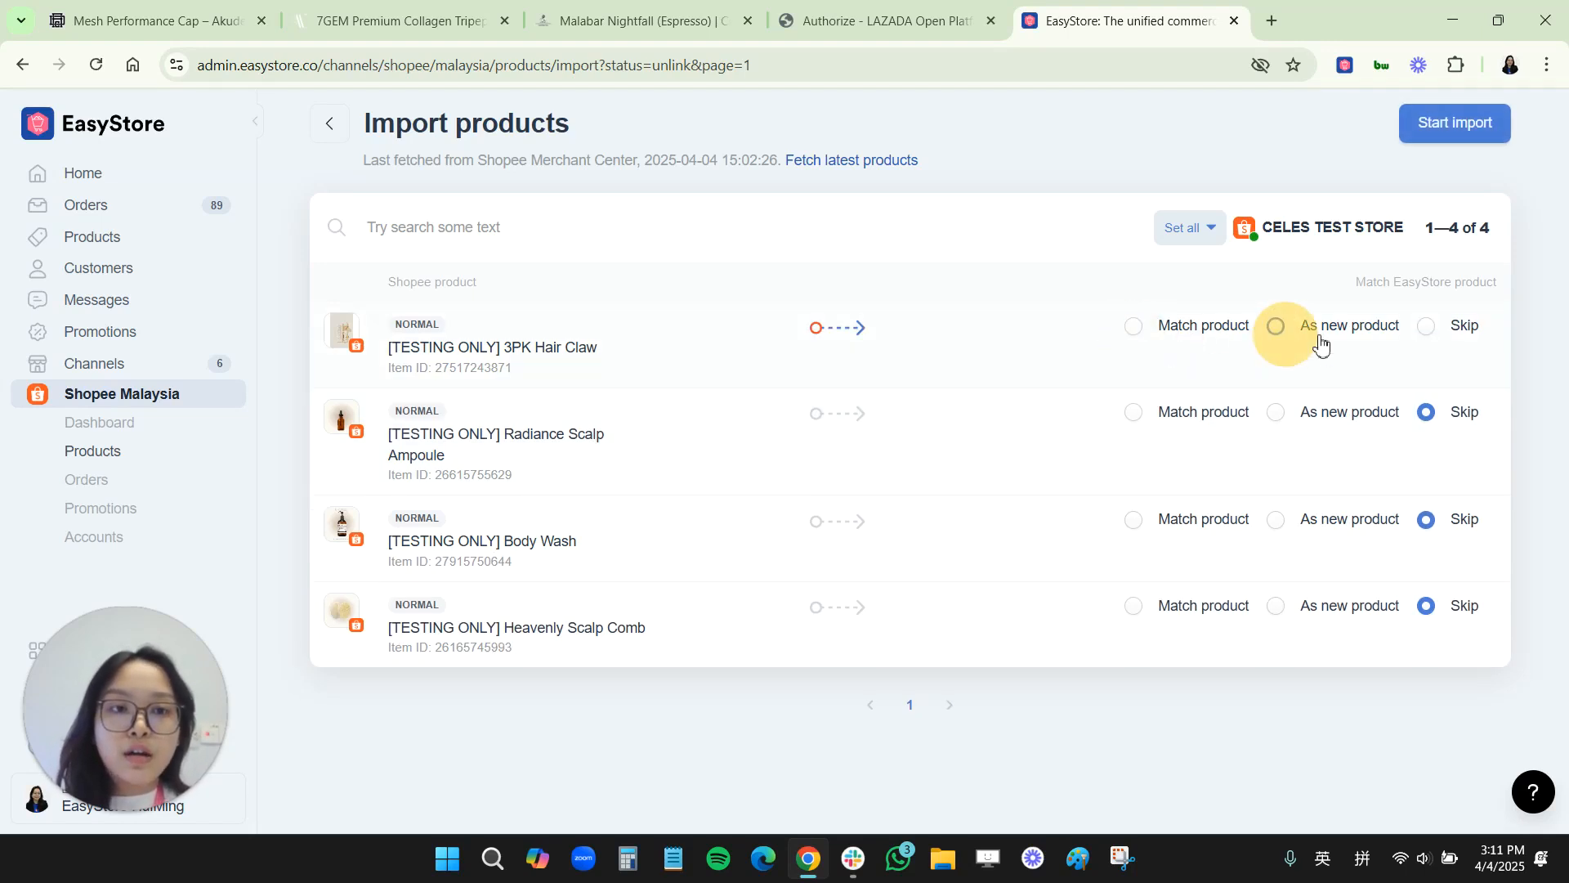
click(1430, 335)
click(1133, 327)
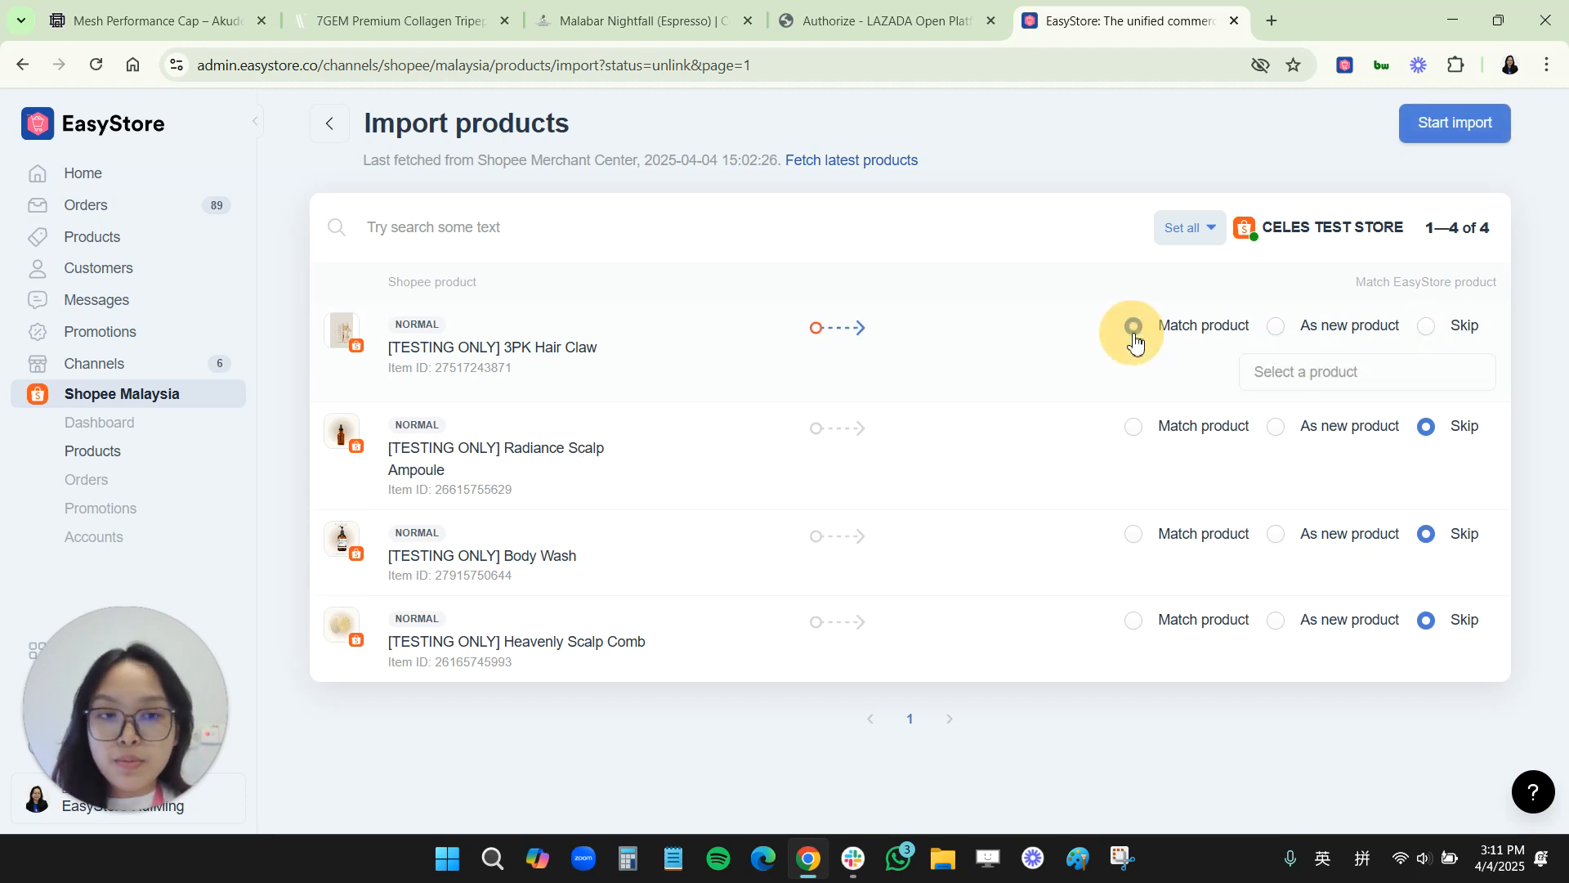
click(1280, 328)
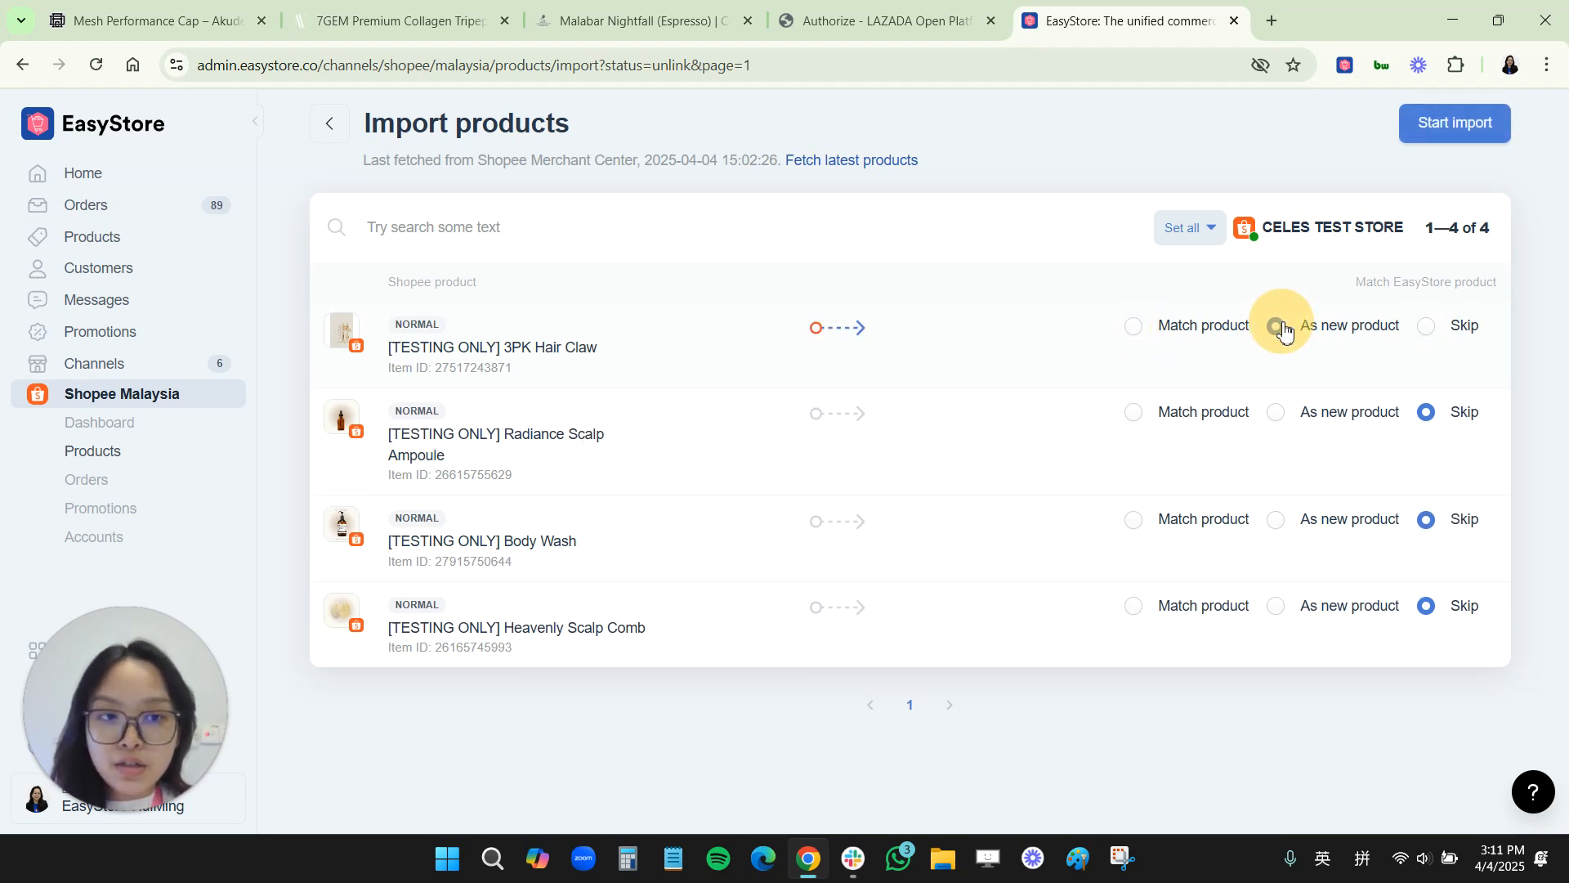
click(1428, 330)
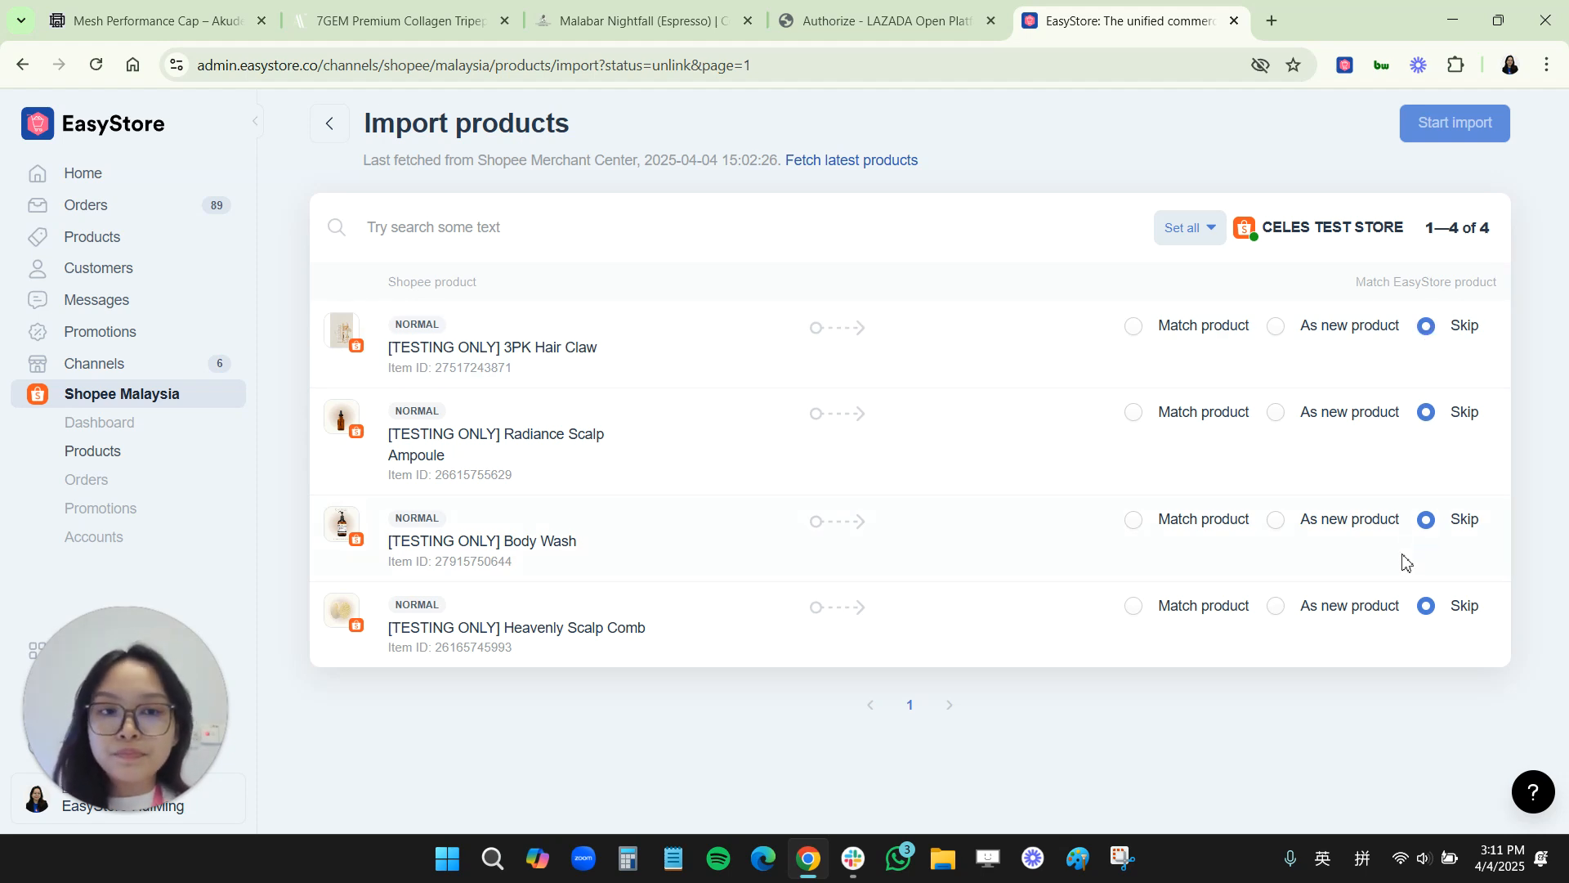
click(1283, 337)
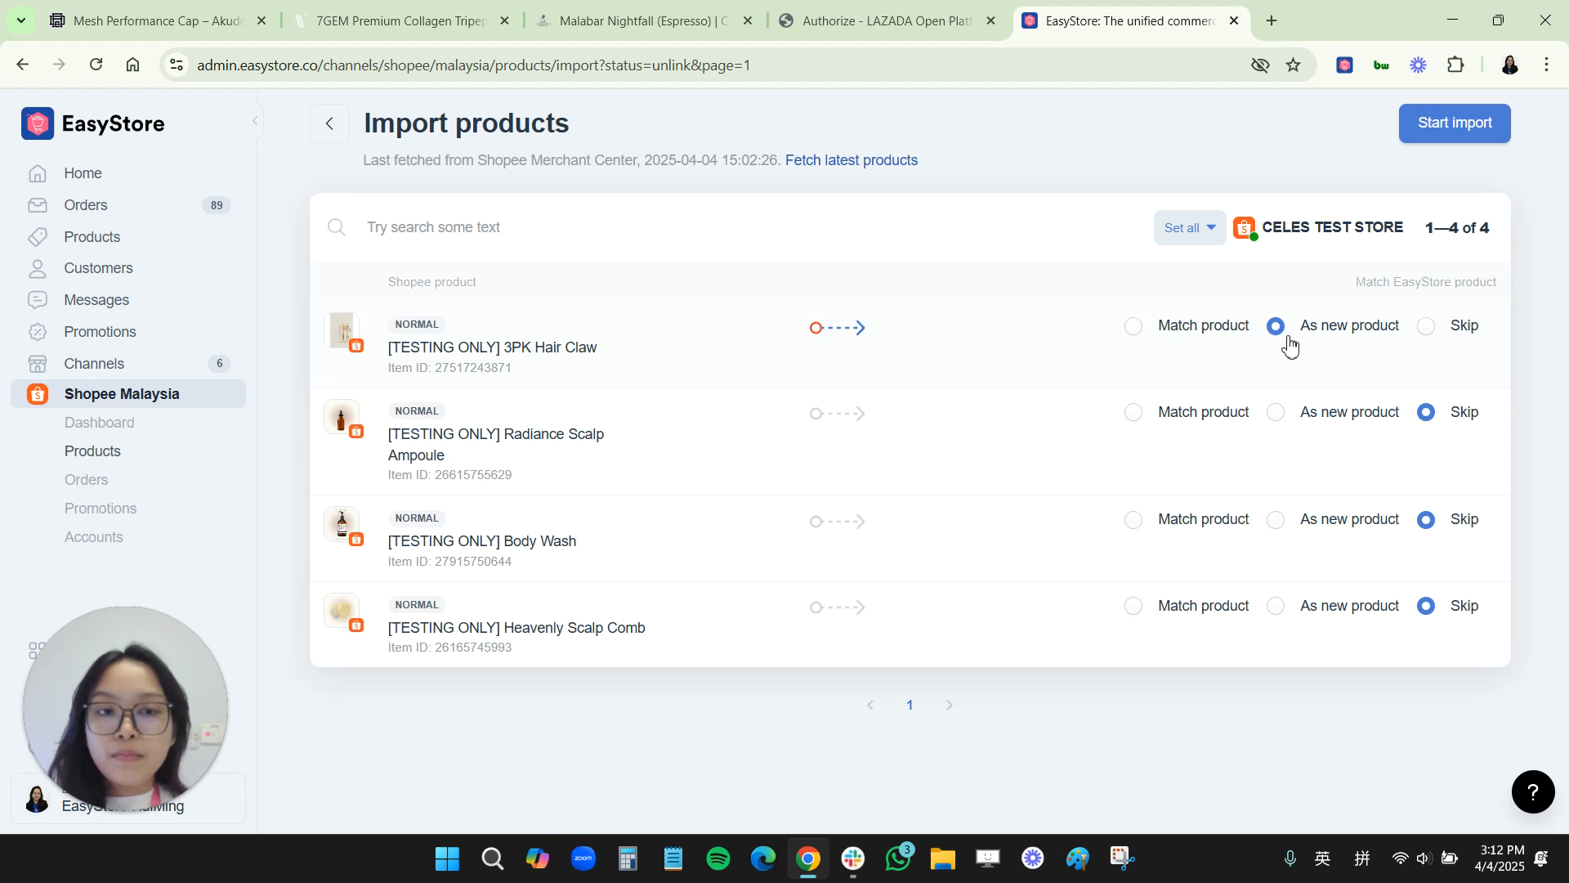
Step: Try matching the 3PK Hair Claw by searching for 3pk, then set it to import as a new product
click(1138, 337)
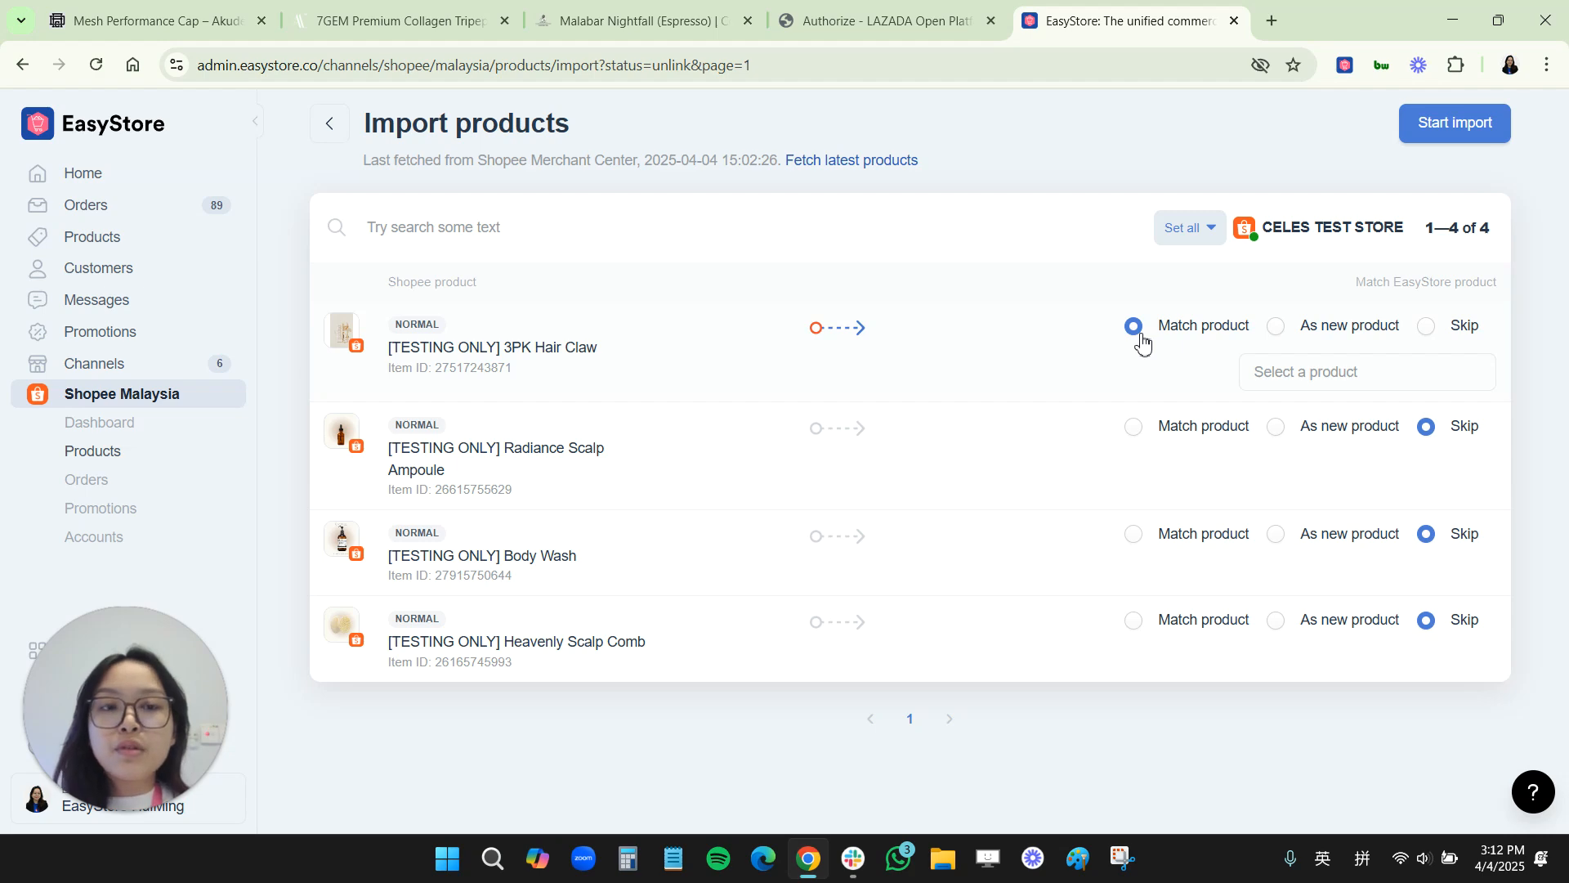
click(1295, 374)
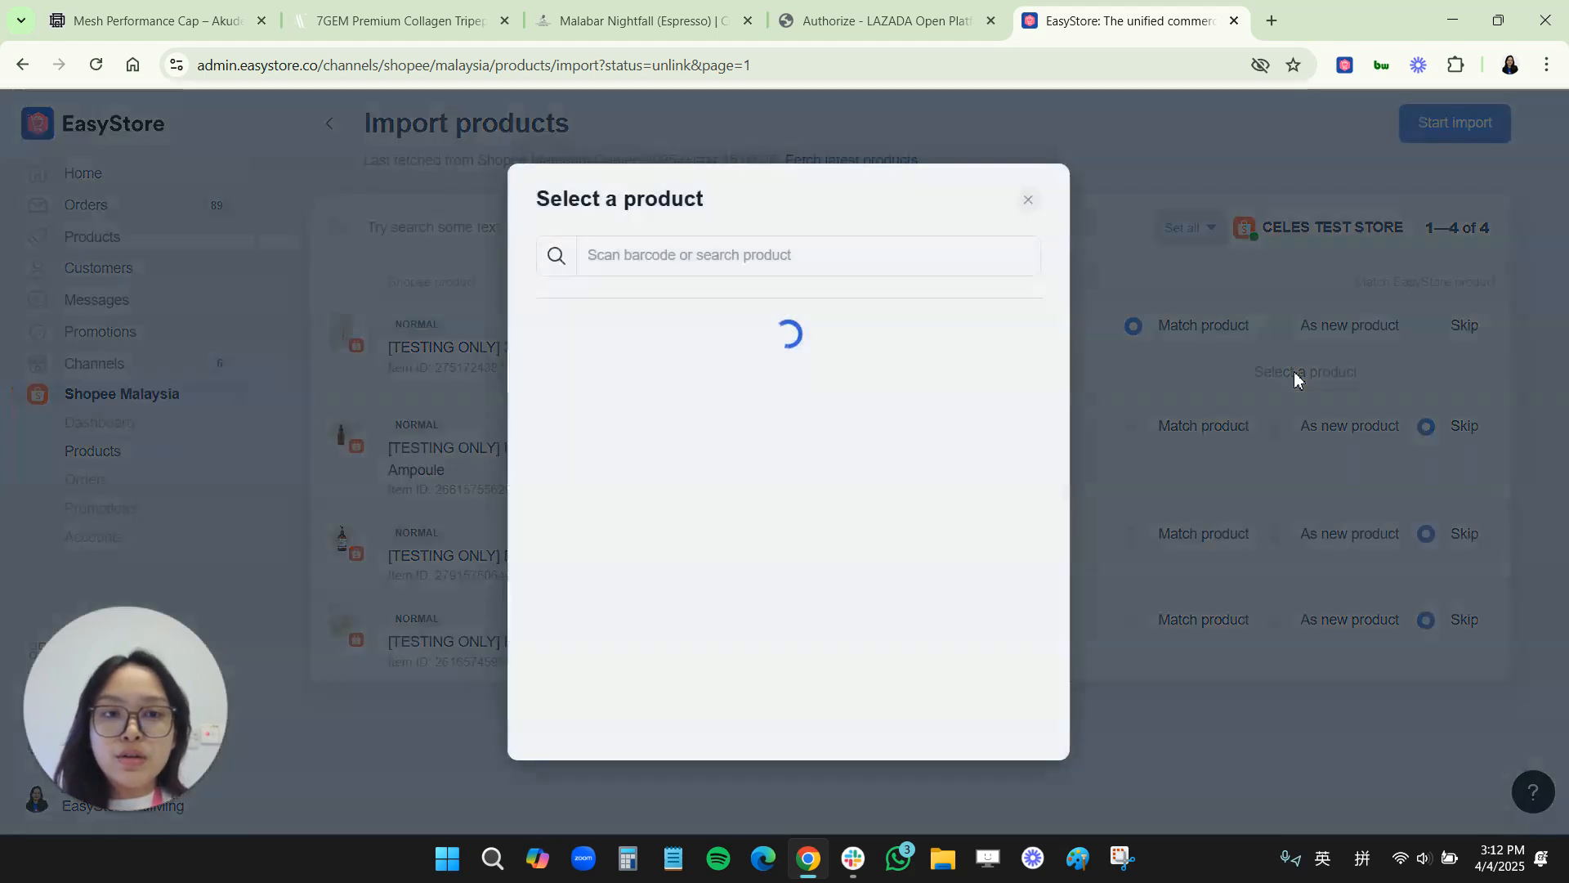
click(803, 255)
text(3pk)
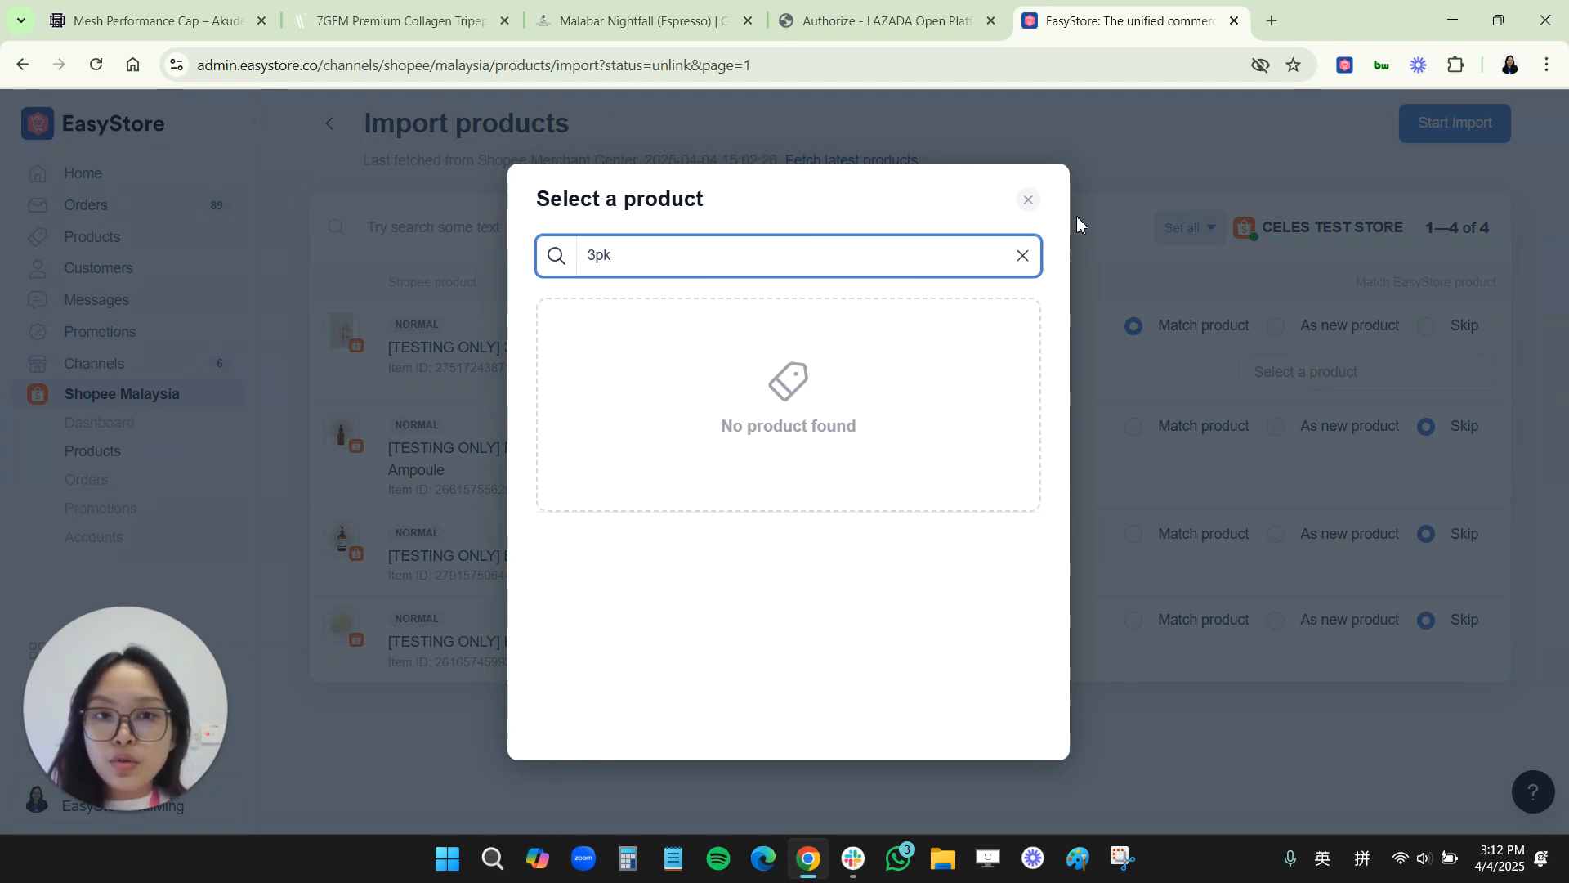
click(1028, 200)
click(1277, 330)
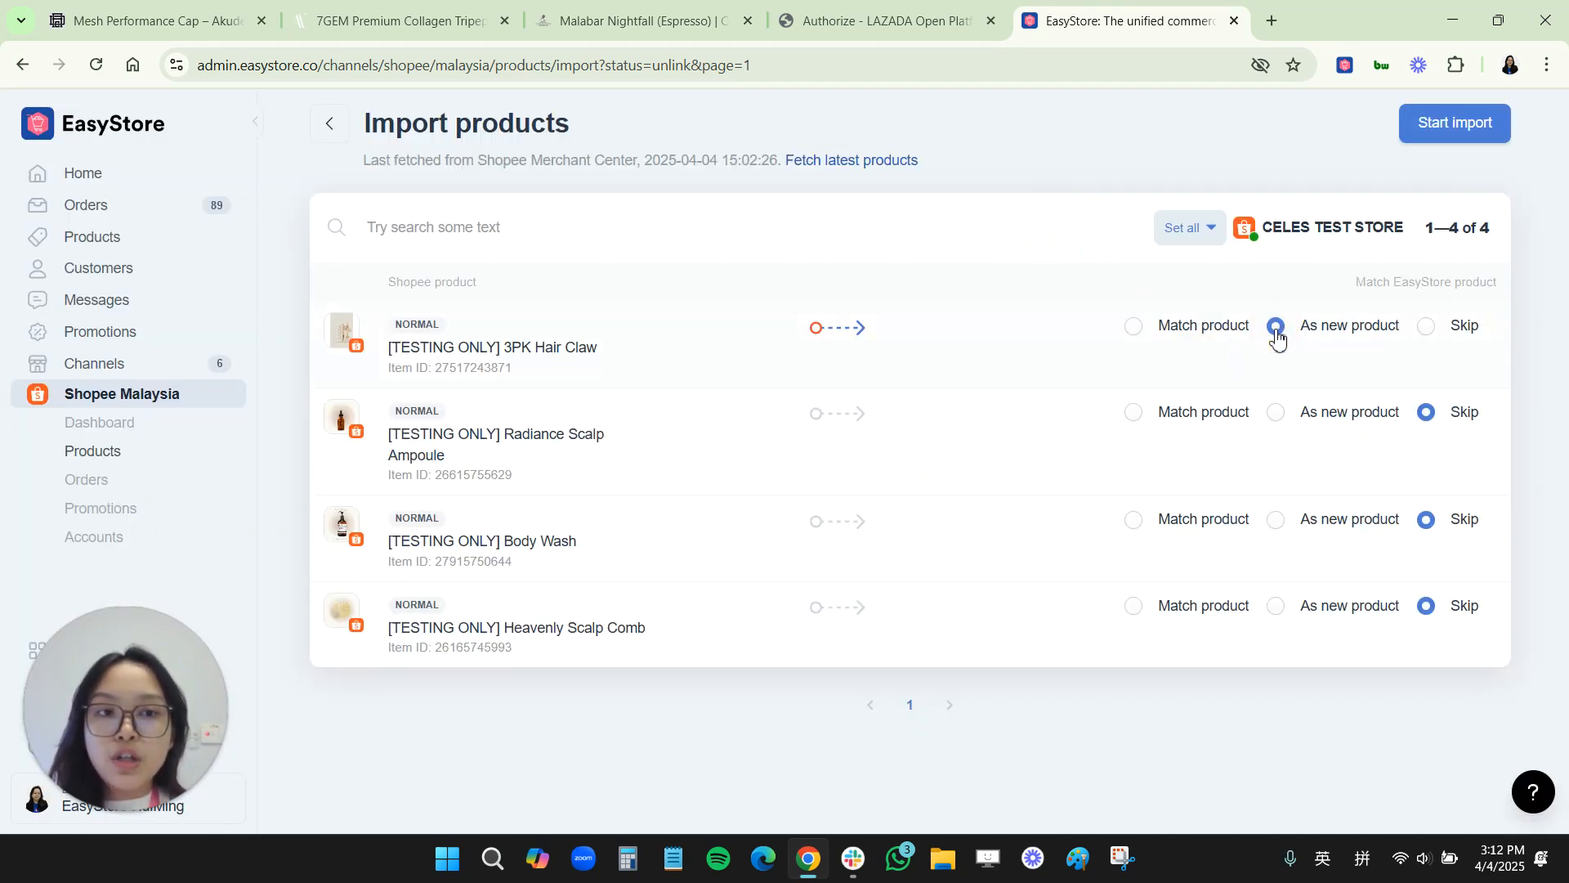
Step: Match the Radiance Scalp Ampoule to the existing Radiance Scalp Ampoule product by searching scalp
click(1142, 415)
click(1276, 456)
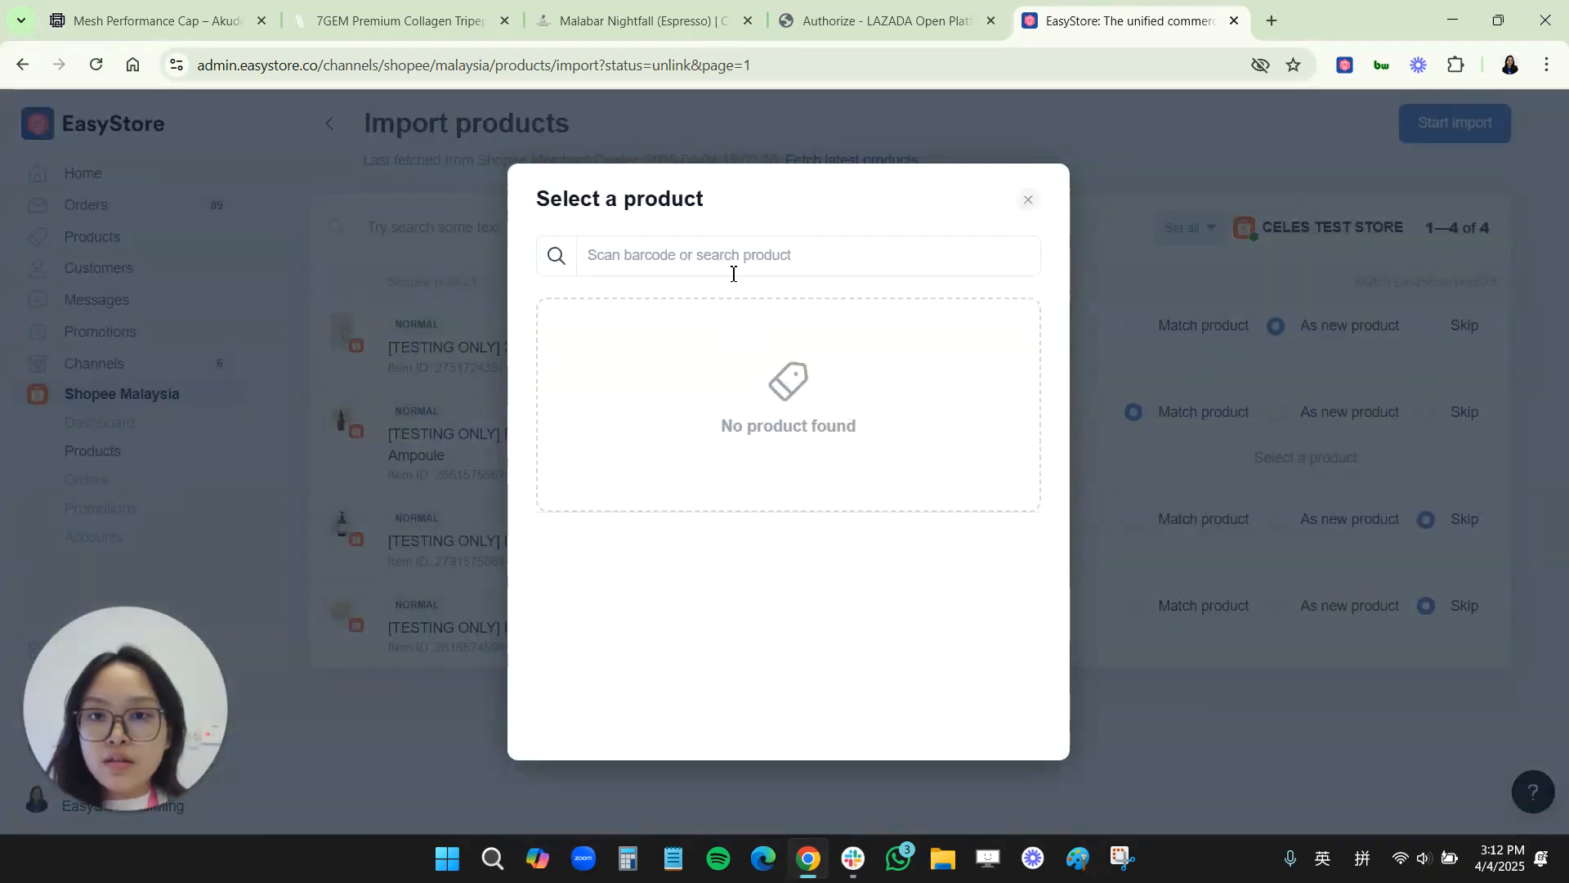
click(731, 260)
text(scalp)
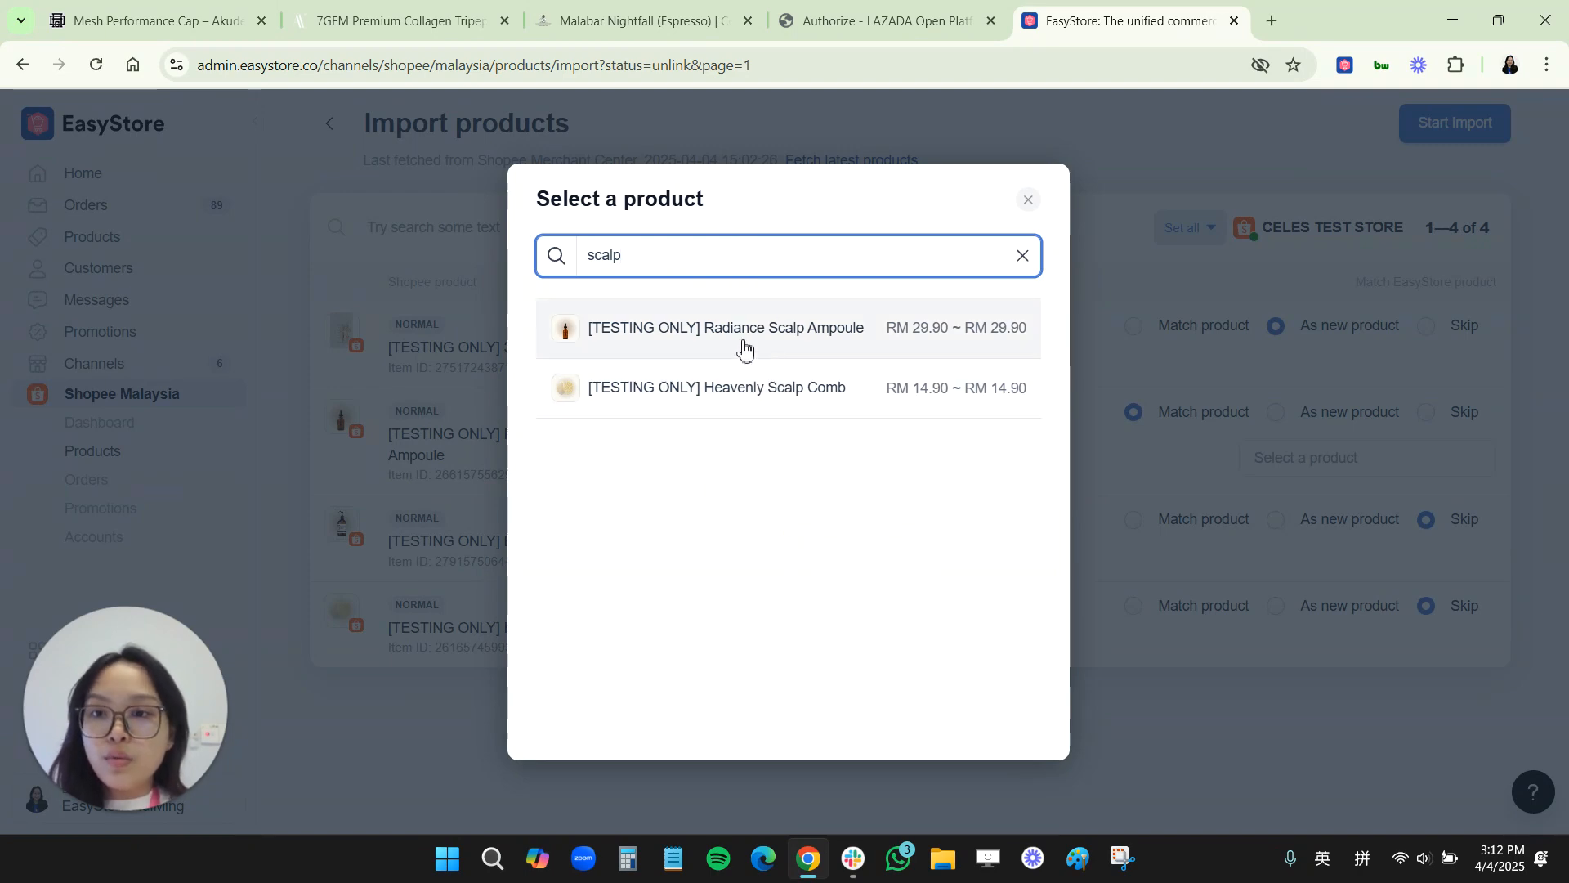
click(731, 338)
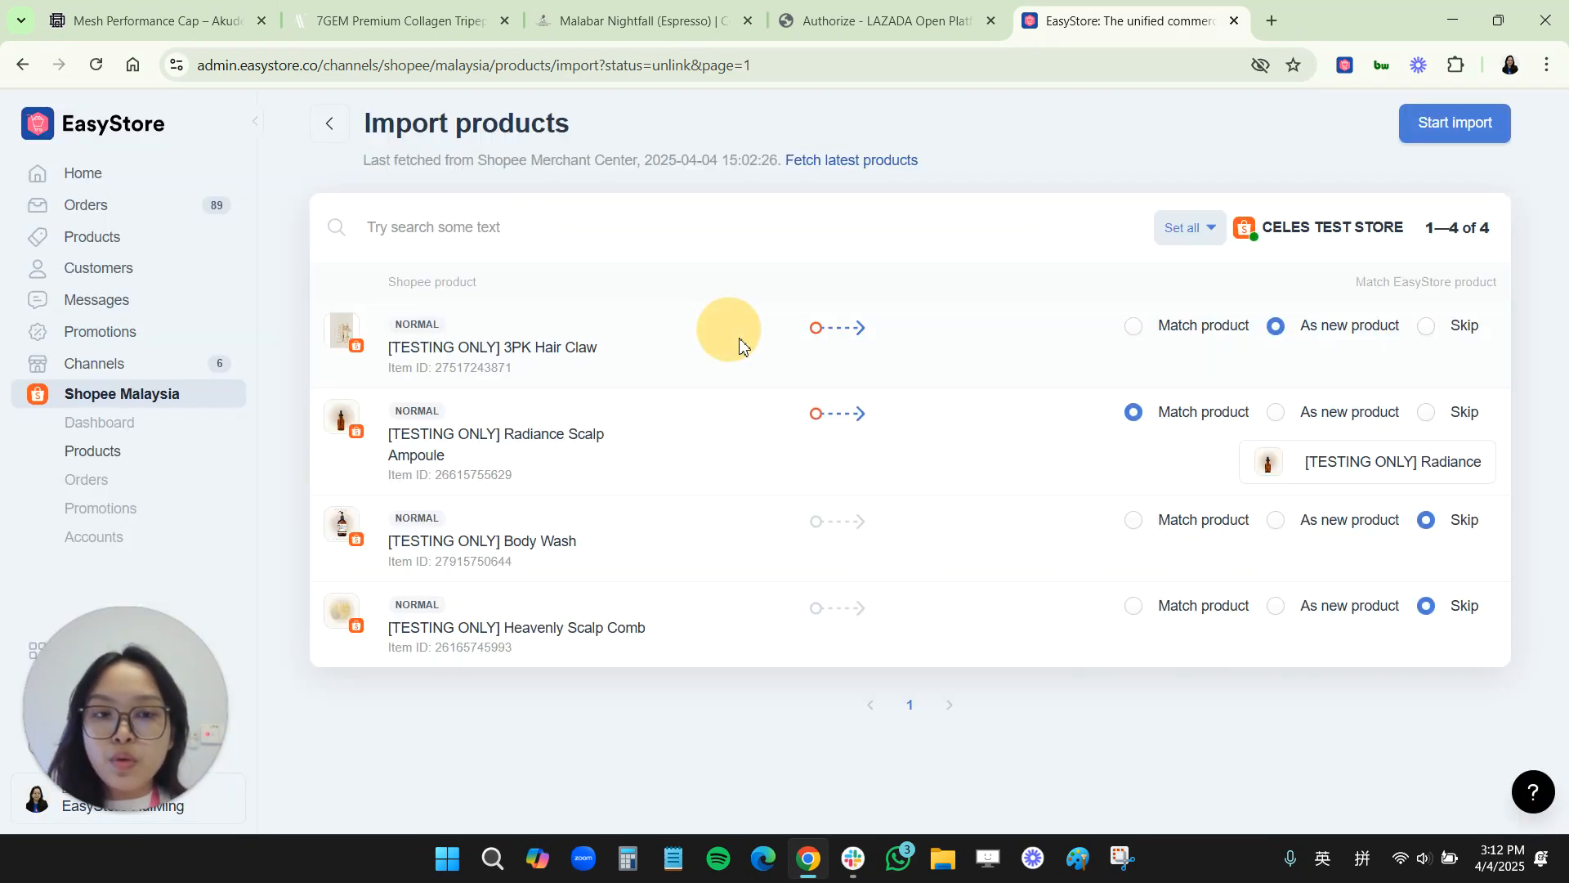
Step: Match the Body Wash listing to the existing [TESTING ONLY] Body Wash product by searching body
click(1133, 524)
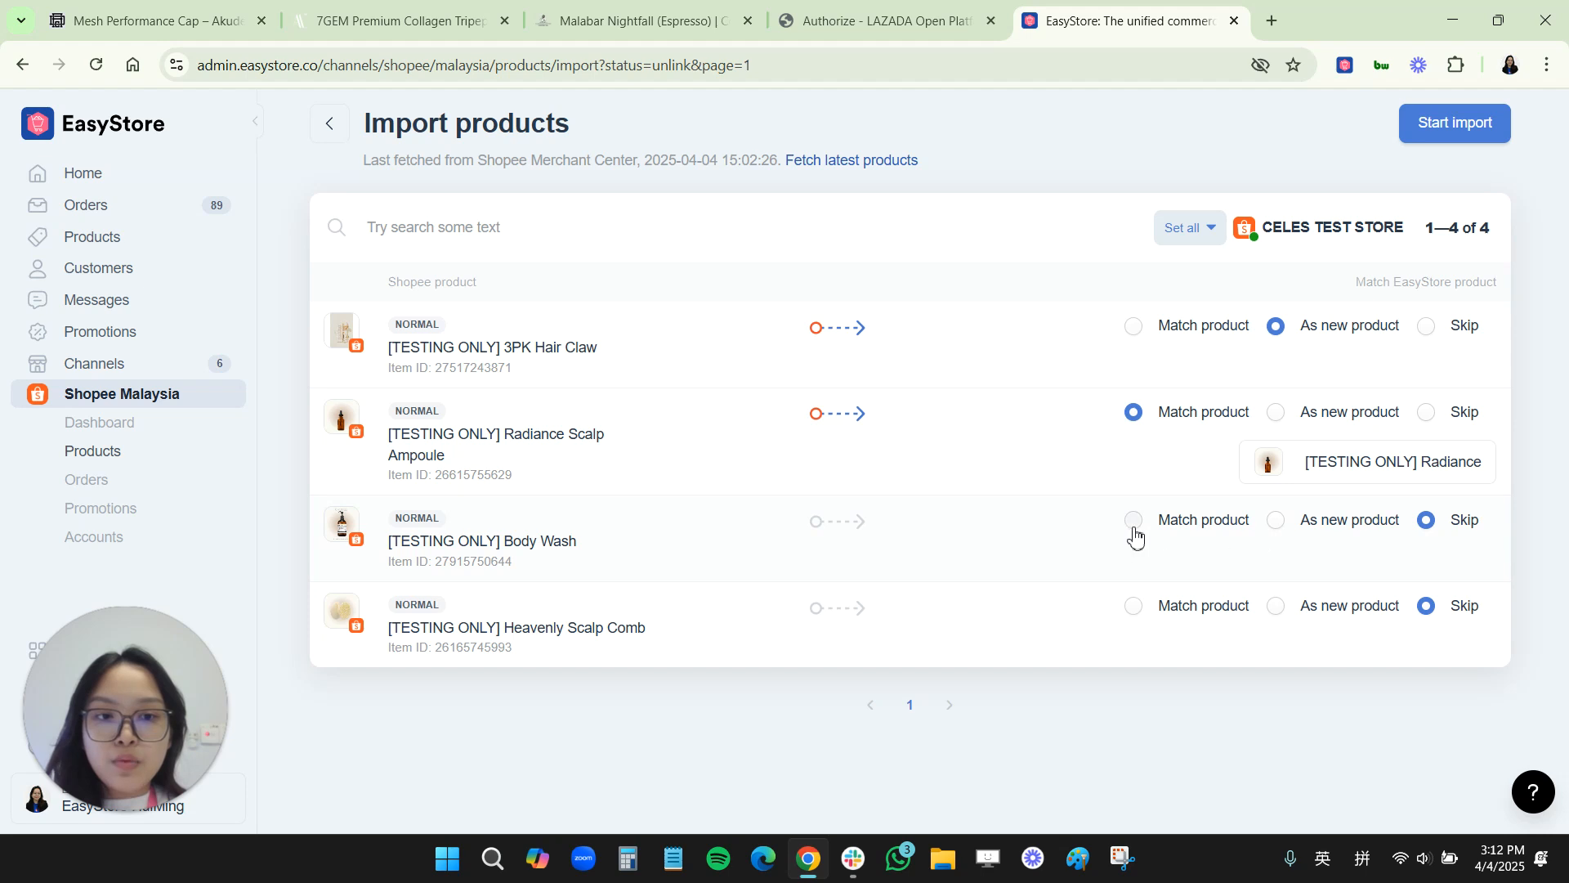
click(1267, 564)
click(735, 258)
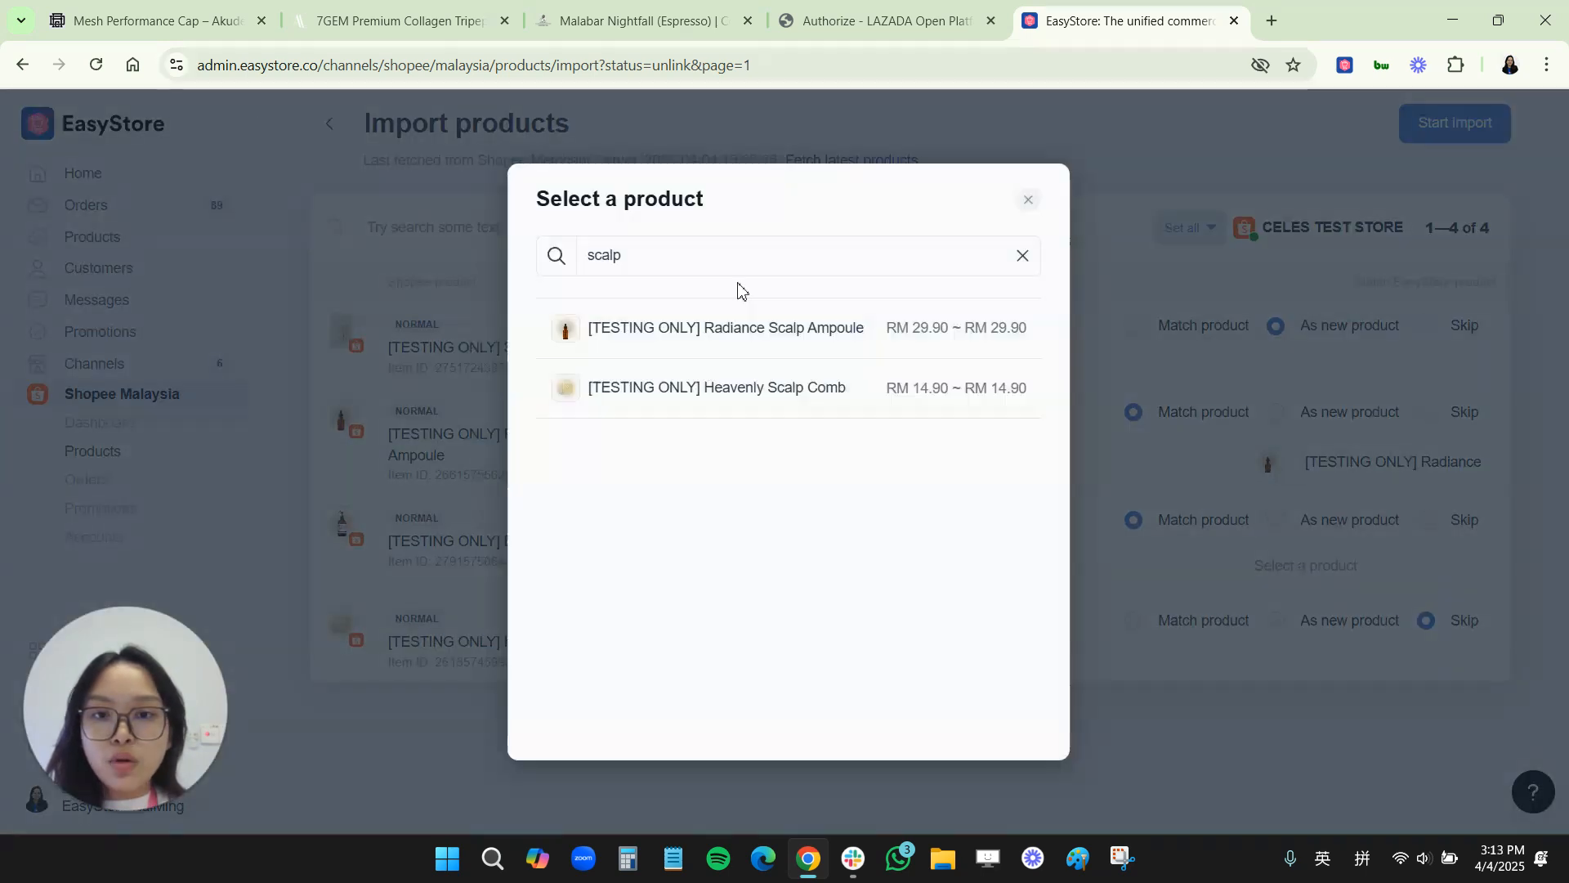
double_click(736, 261)
text(body)
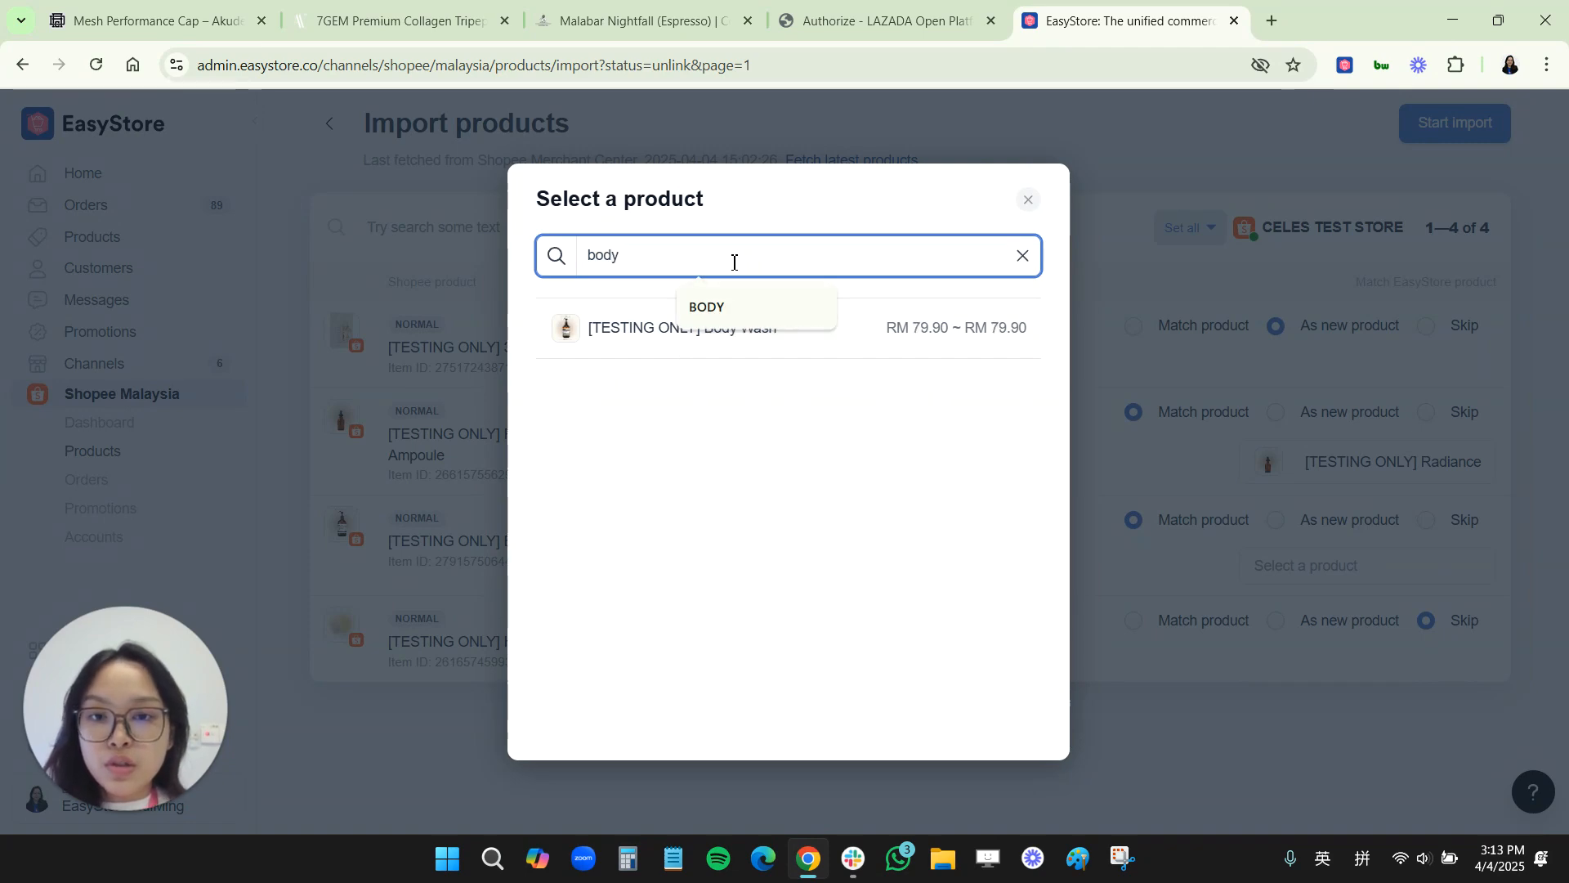
click(635, 335)
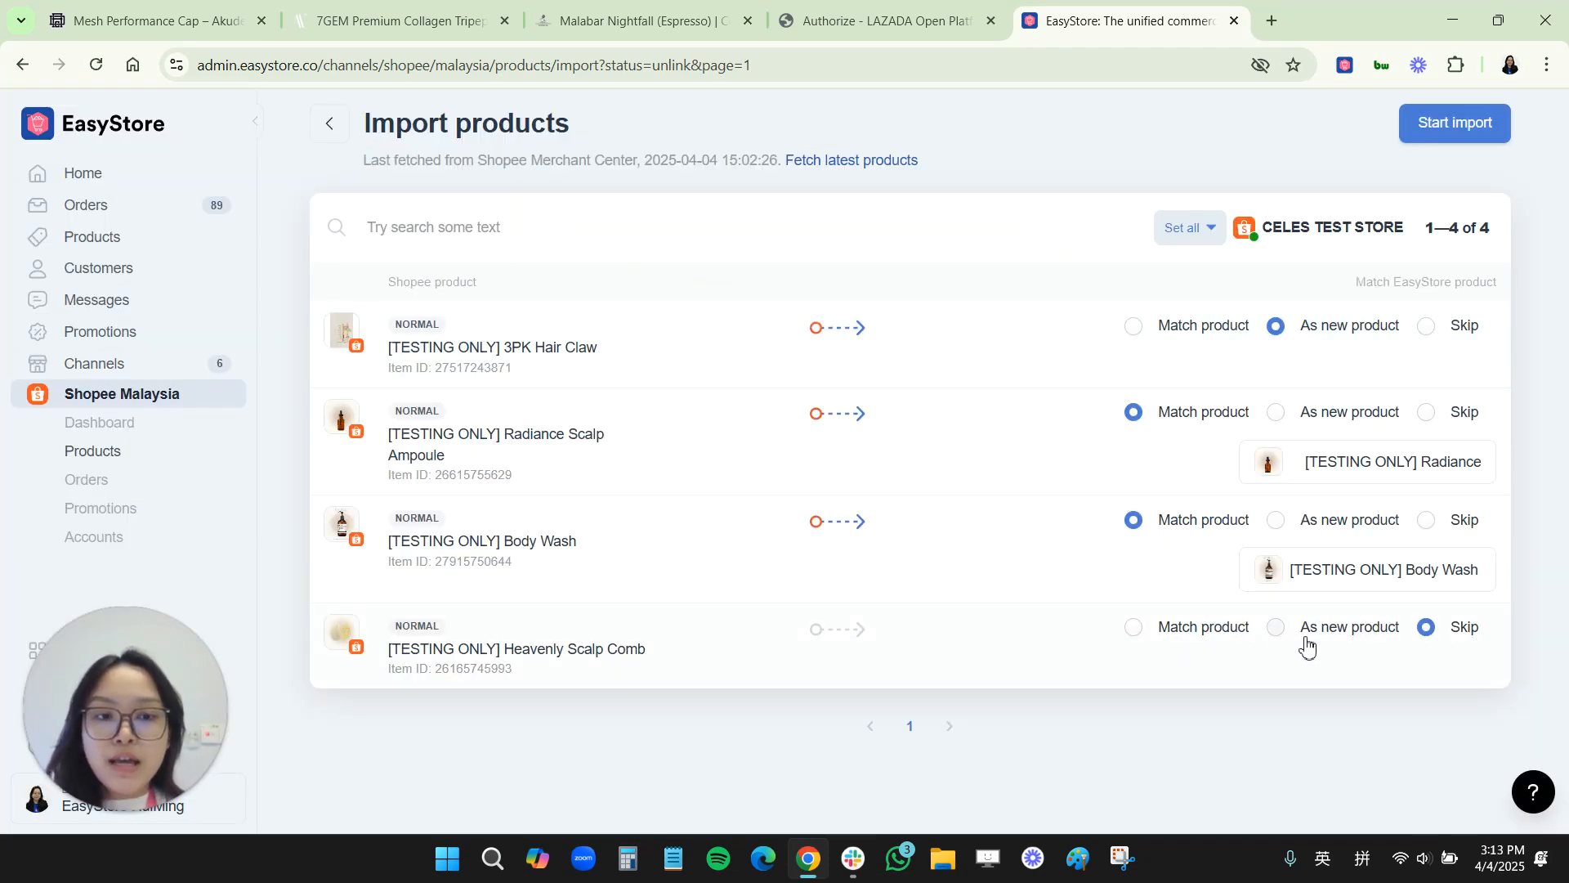
Step: Match the Heavenly Scalp Comb listing to the existing Heavenly Scalp Comb product by searching comb
click(1165, 636)
click(1263, 672)
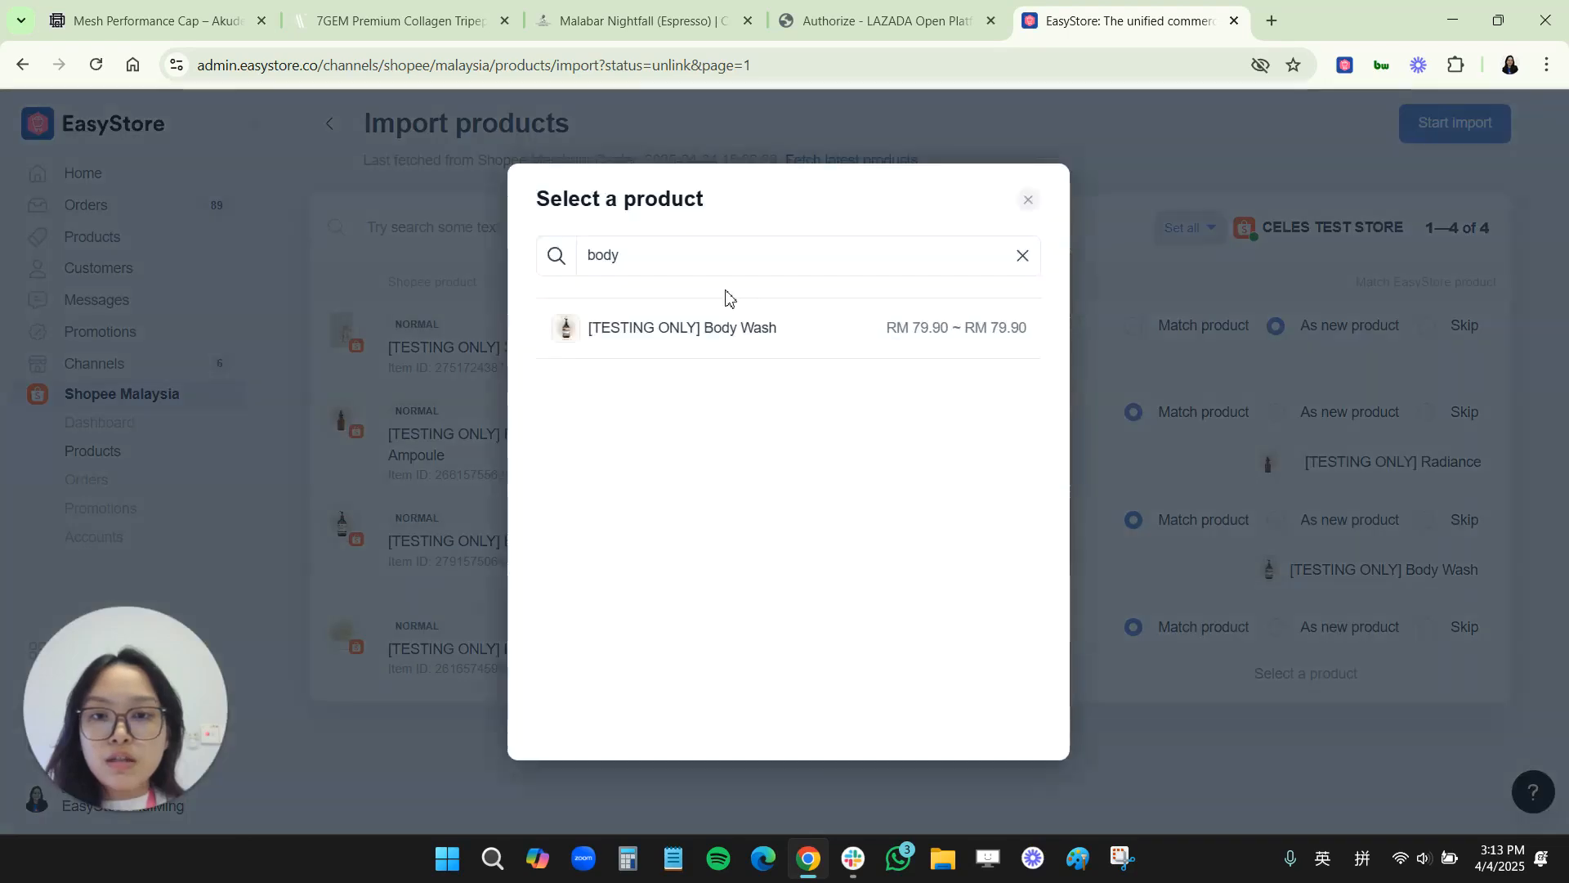
double_click(697, 252)
text(comb)
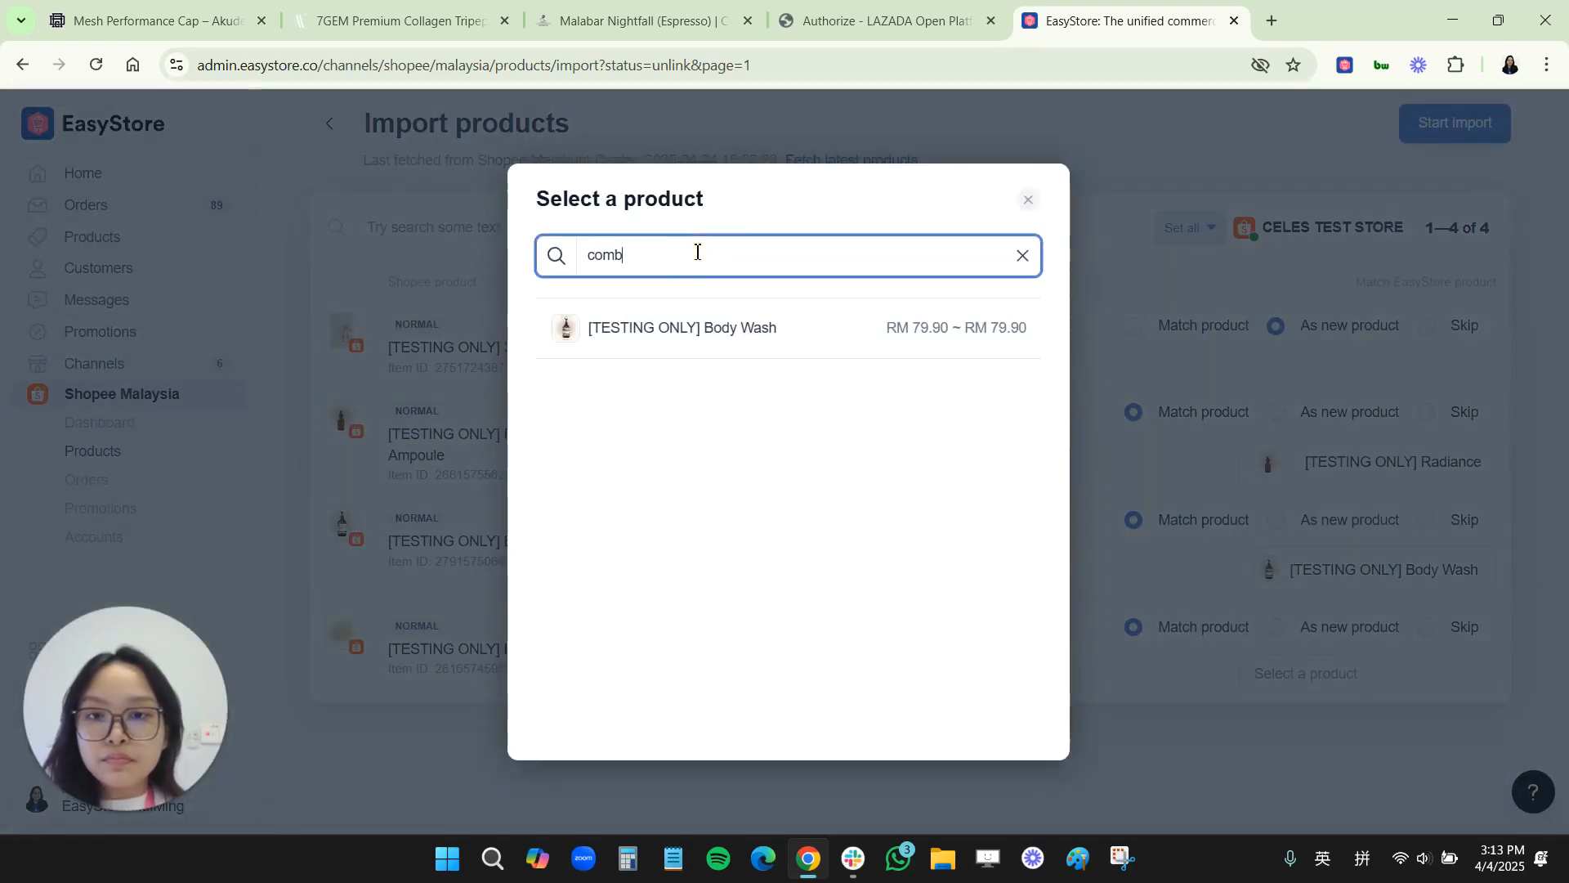
click(709, 337)
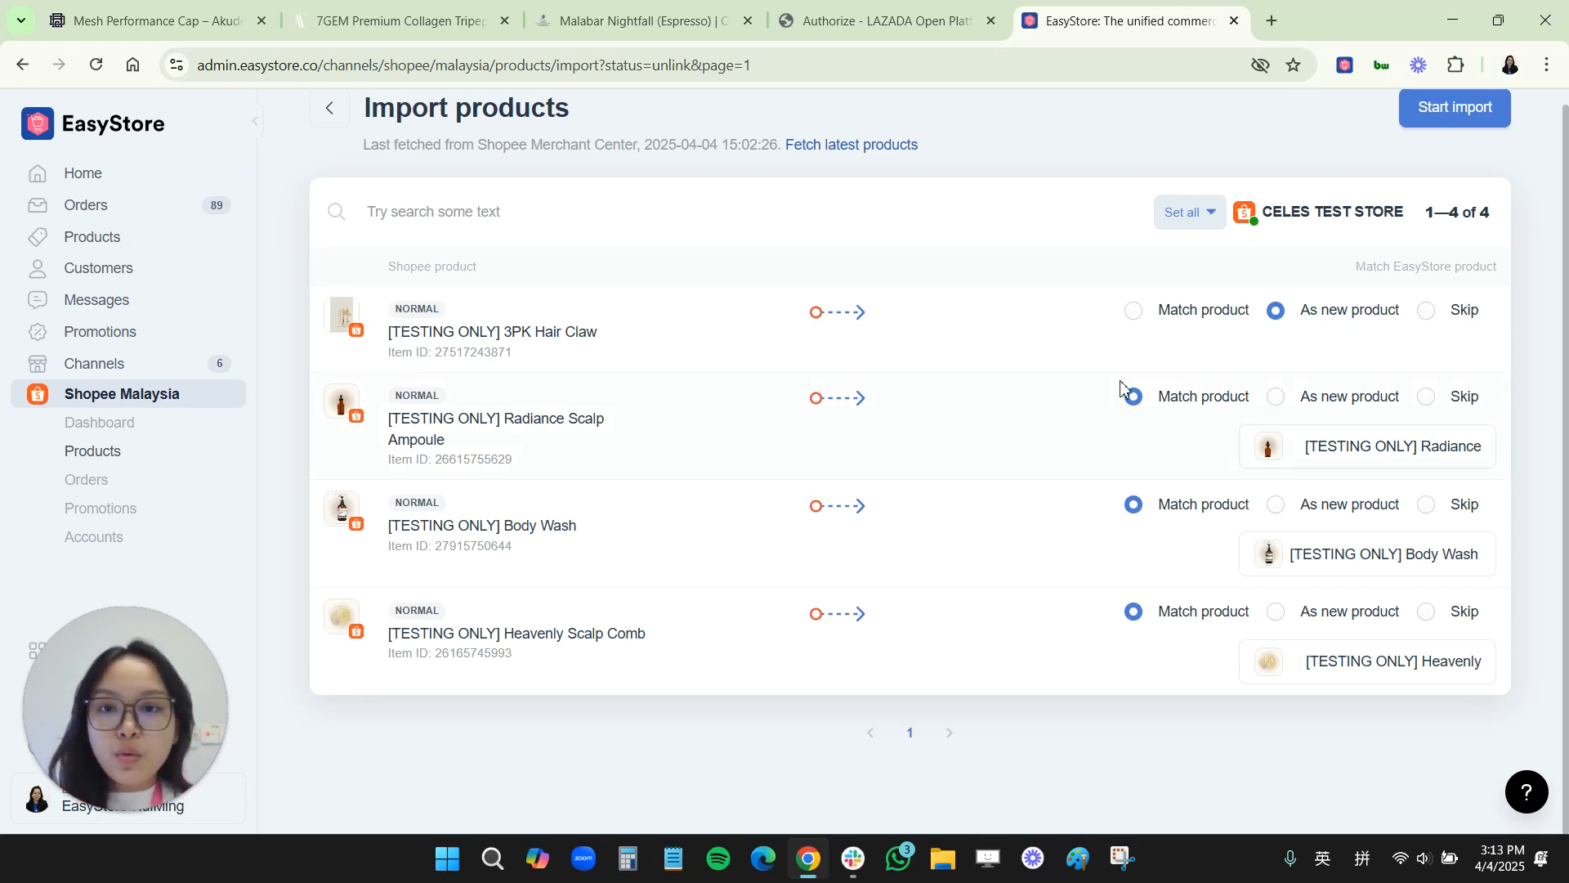
Step: Start the import of the four Shopee products and confirm it
scroll(1146, 433, up, 1)
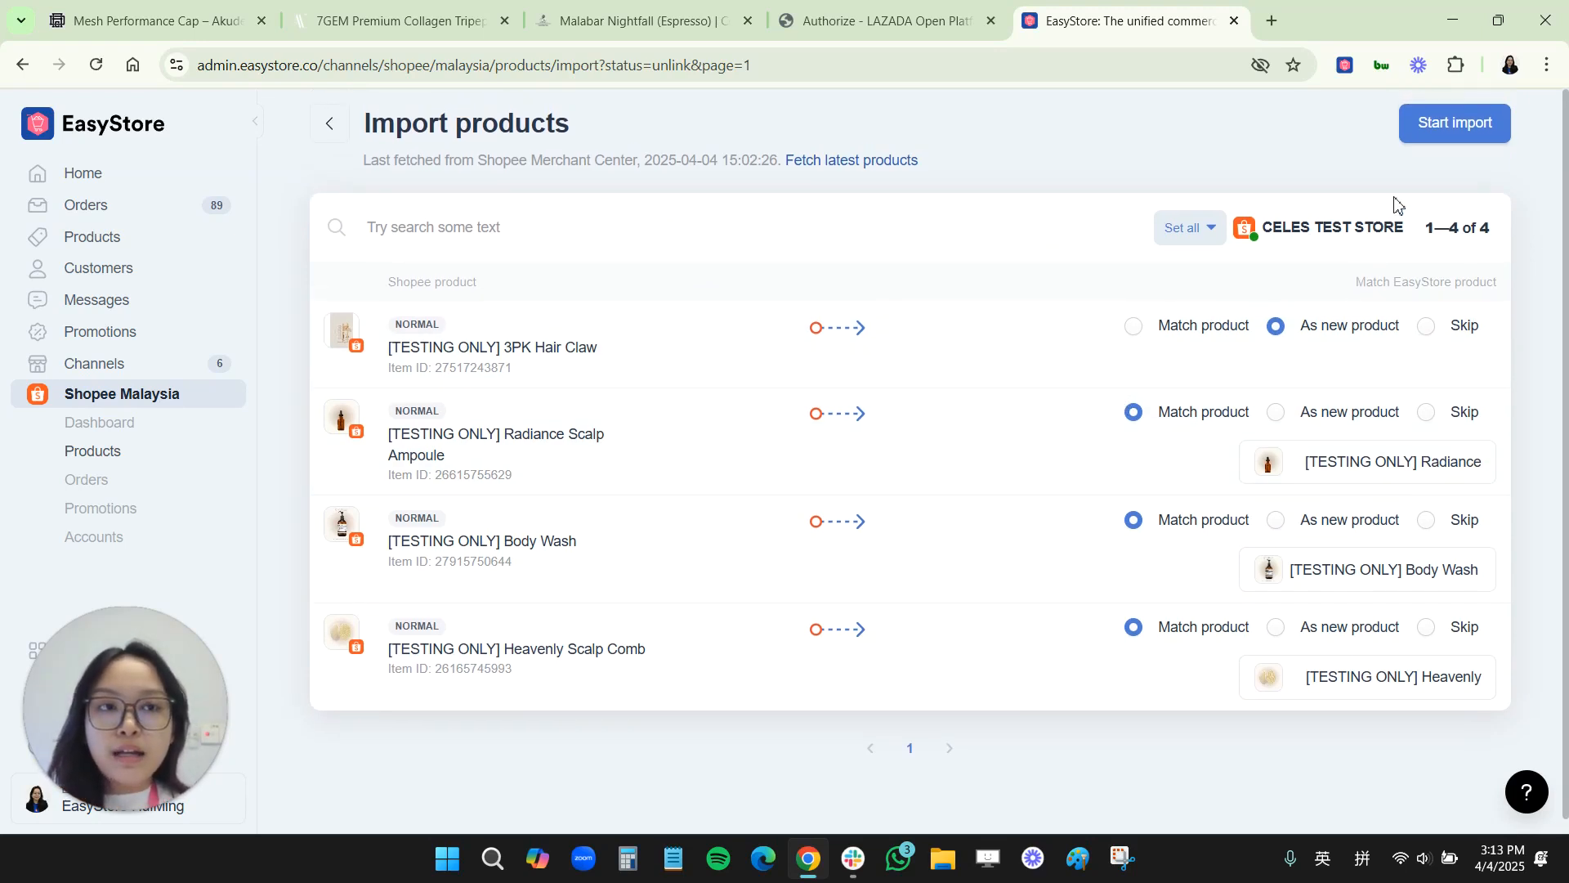
click(1443, 125)
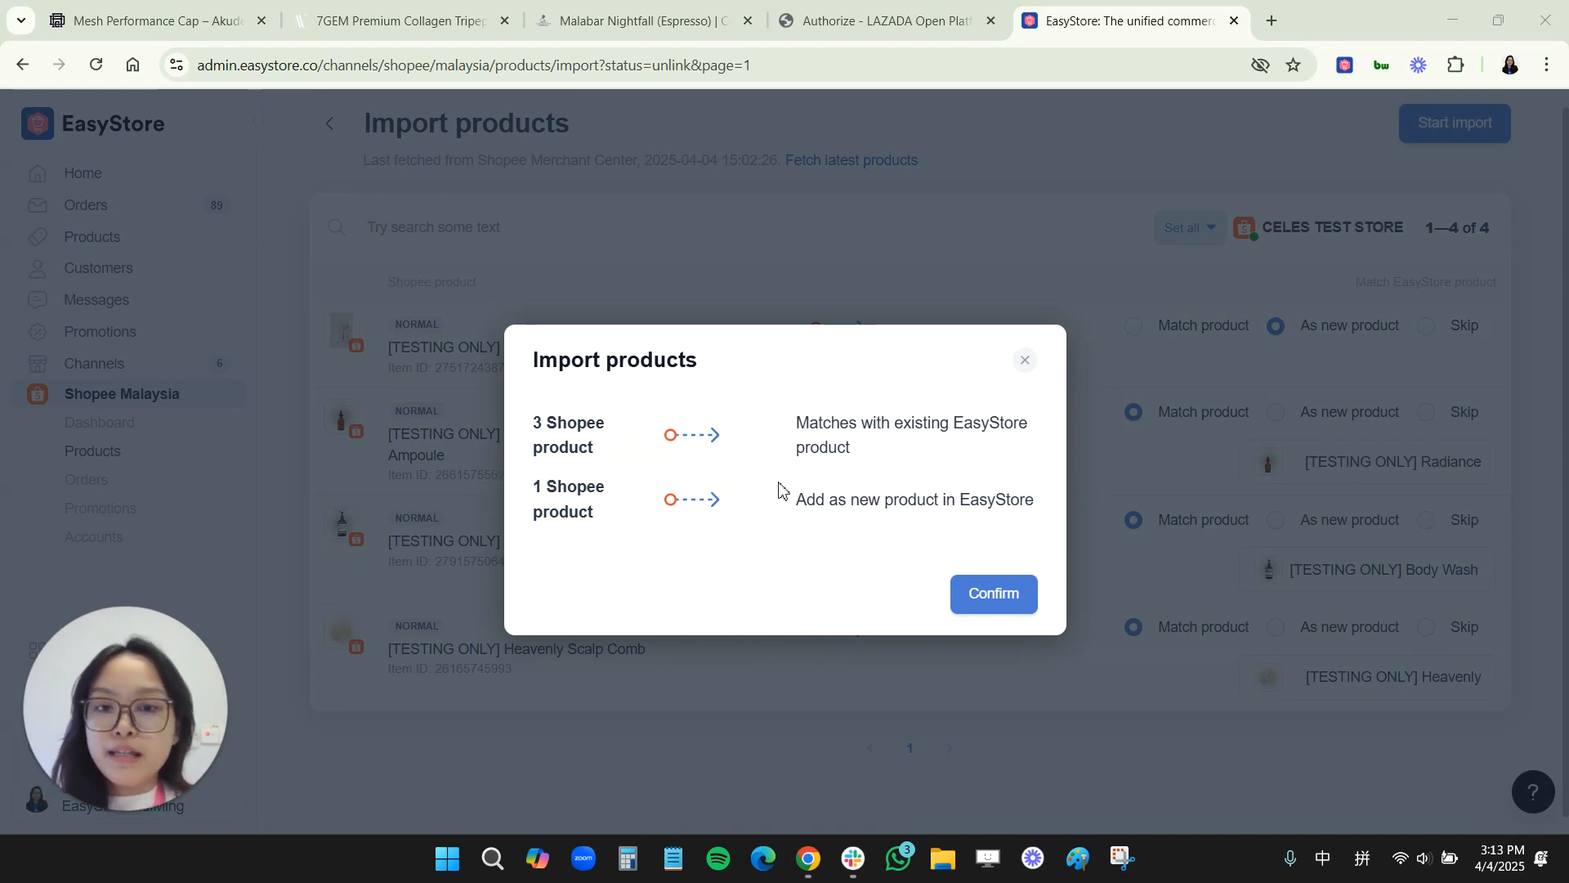
click(983, 598)
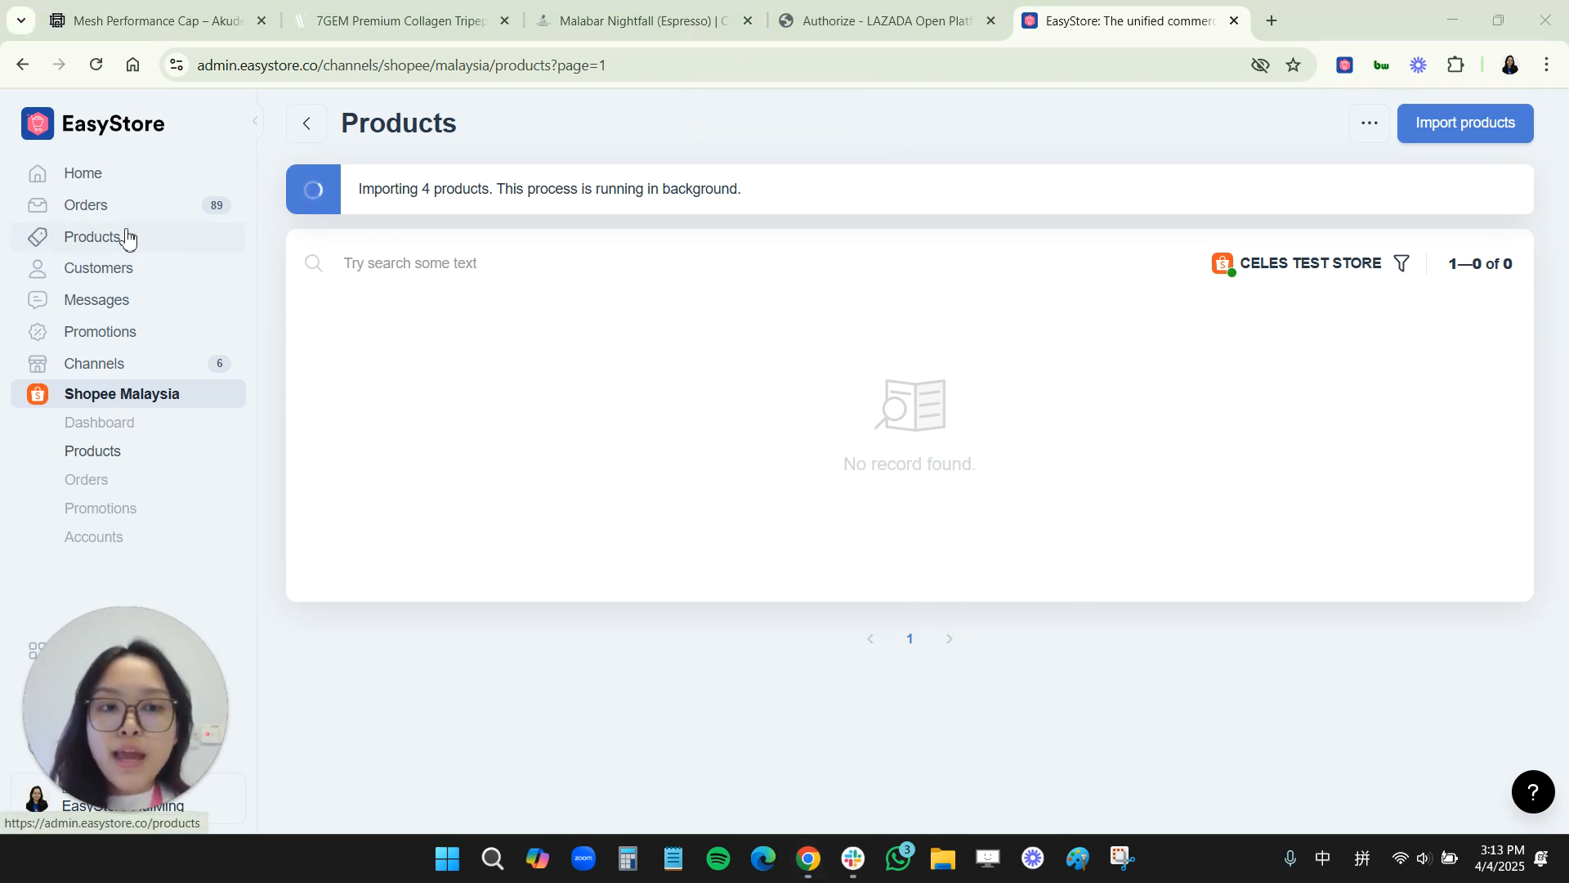
Step: Open the store's Products list in a new browser tab
right_click(187, 240)
click(211, 263)
click(1218, 21)
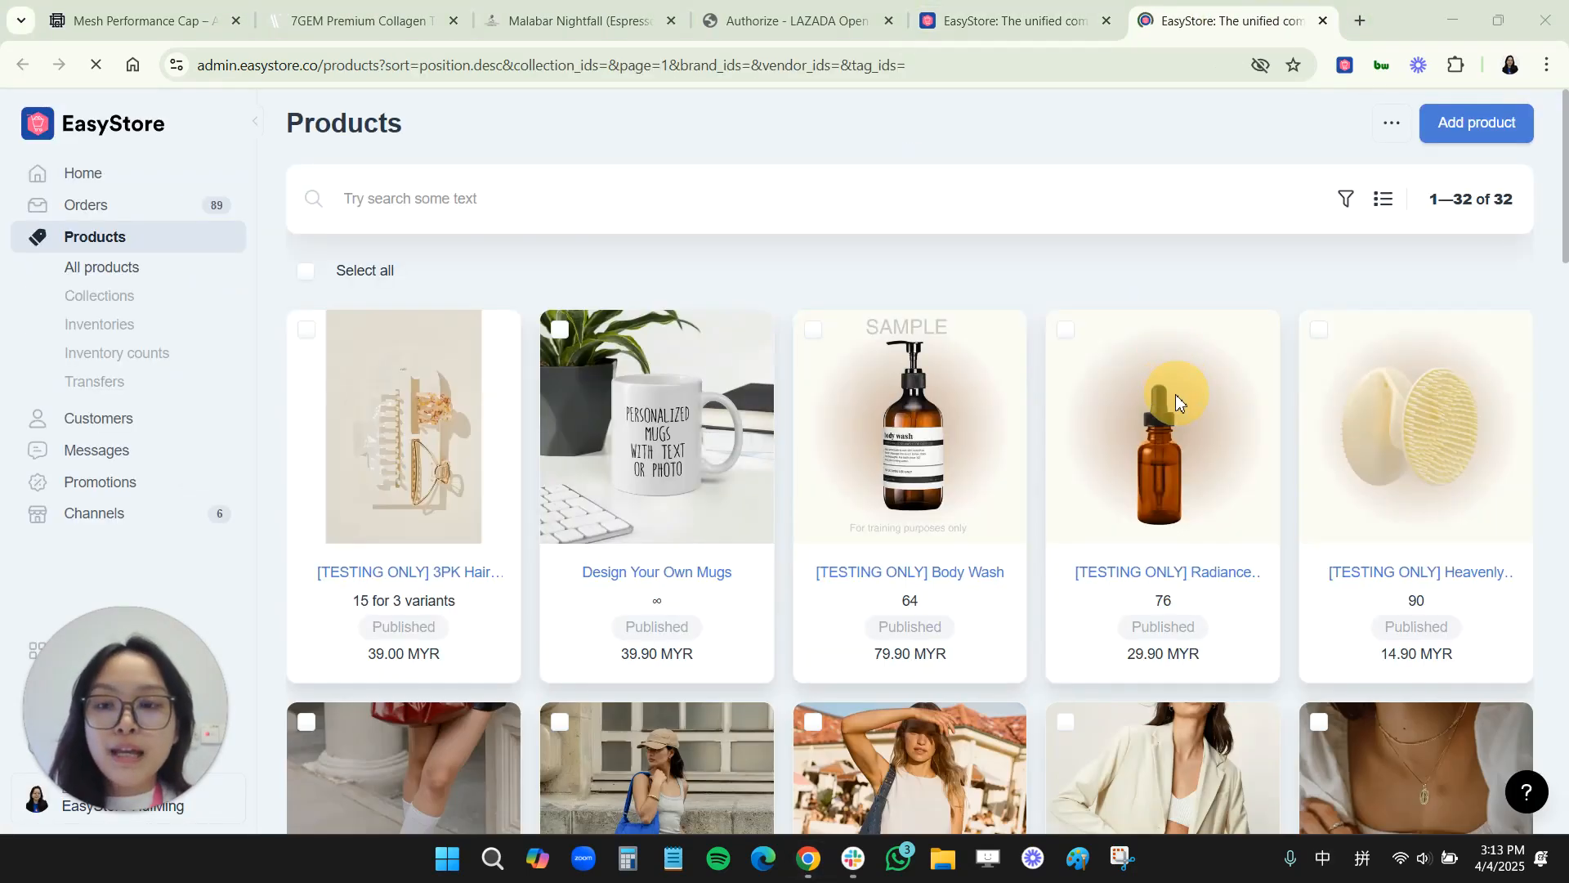
scroll(709, 476, down, 5)
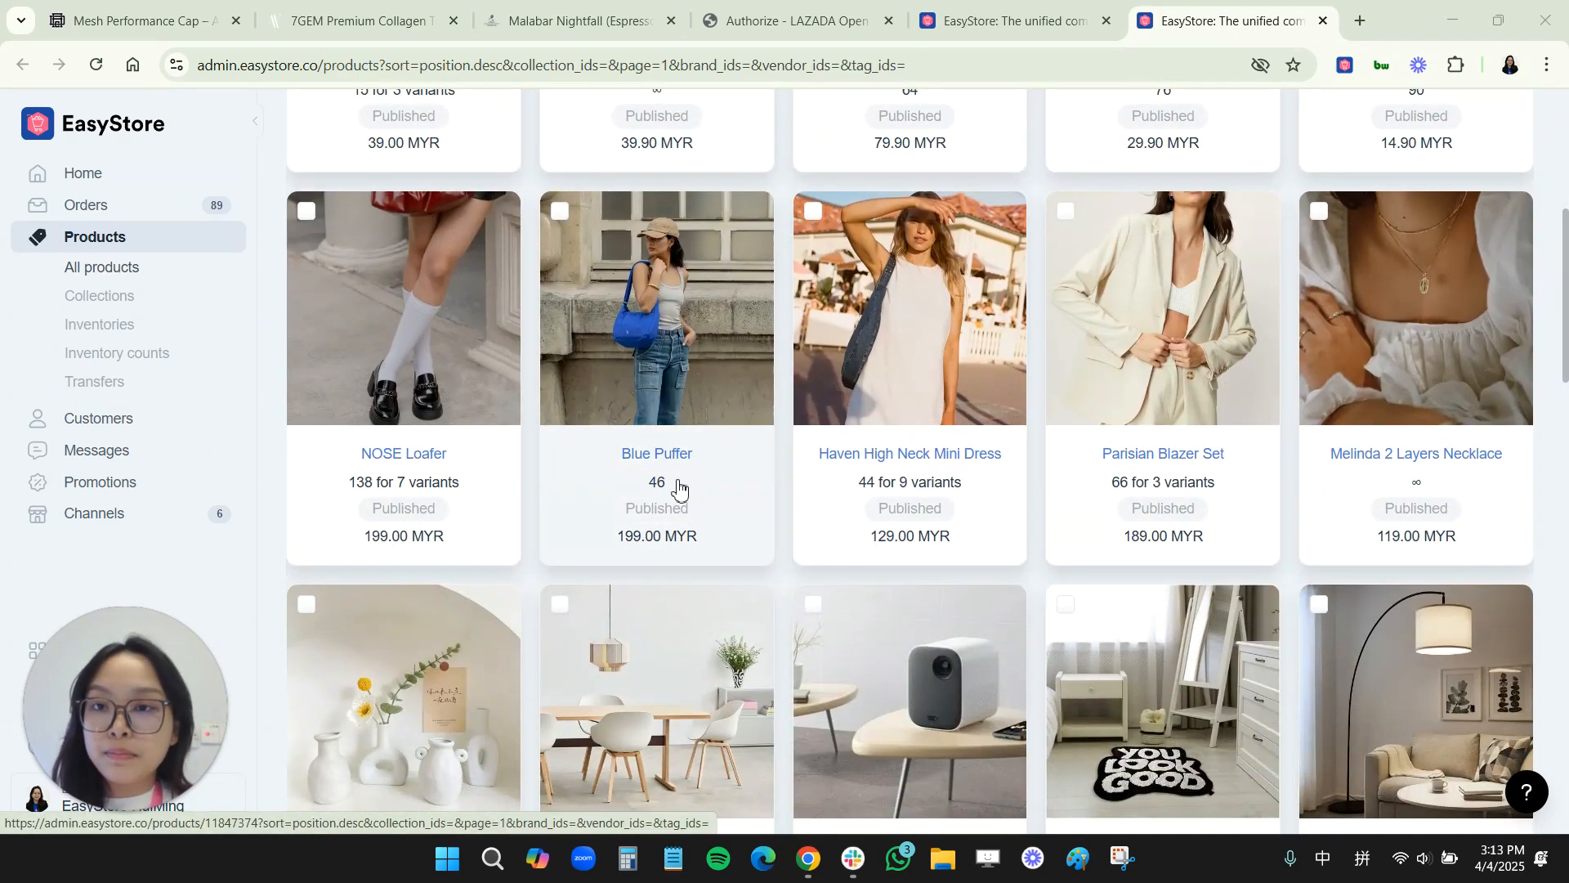
click(306, 211)
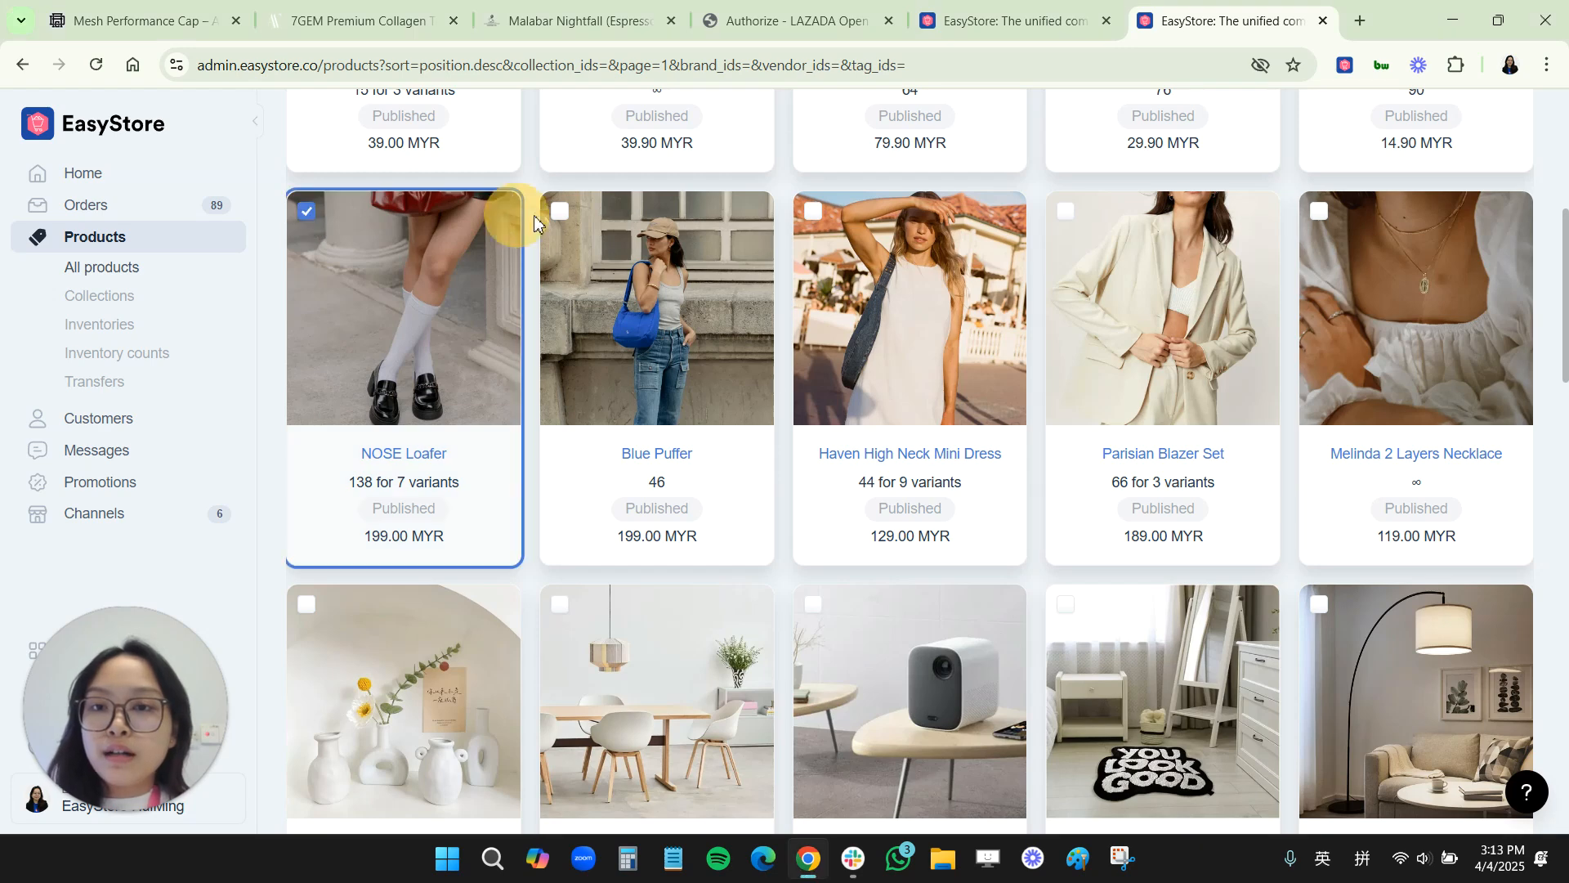
click(560, 211)
click(813, 211)
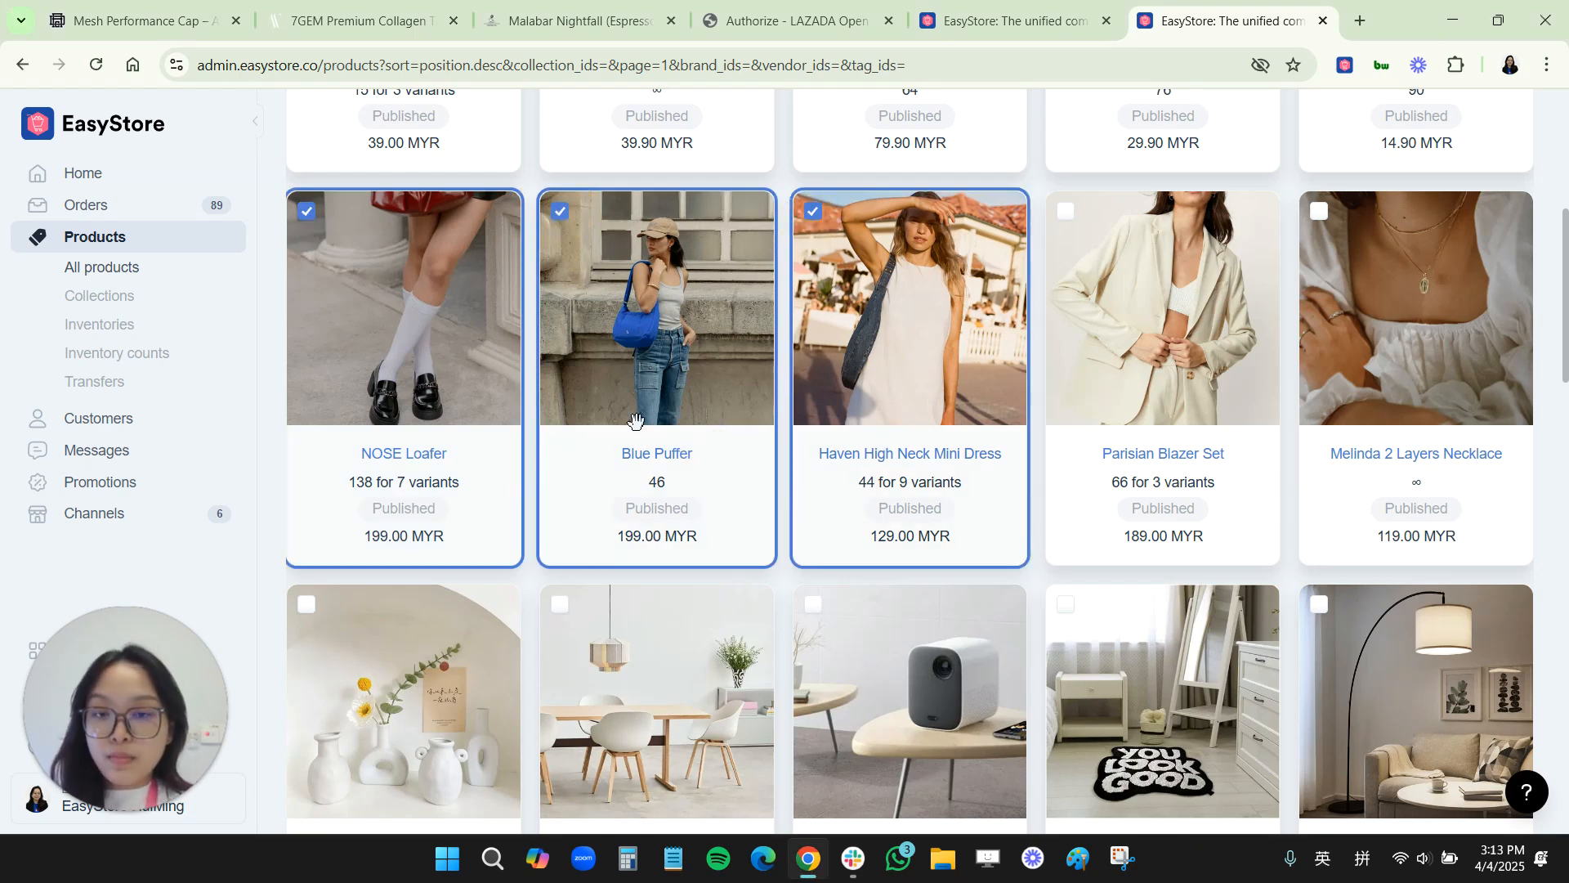
scroll(636, 421, up, 5)
click(308, 279)
click(308, 276)
Step: Select the NOSE Loafer and Blue Puffer products and open the bulk More Actions menu
scroll(658, 480, down, 4)
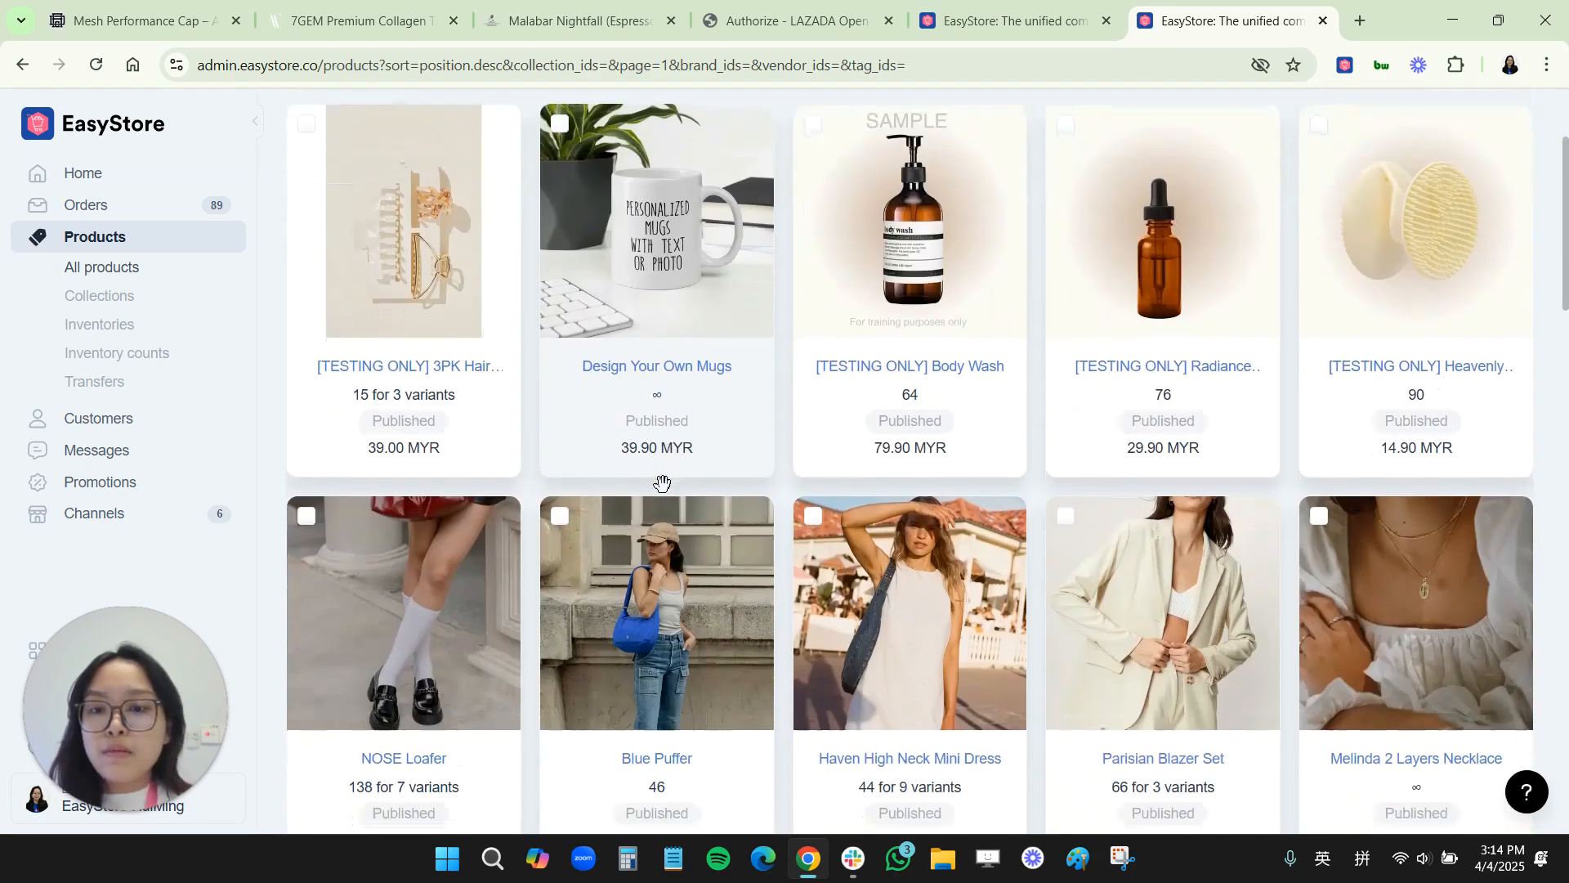
scroll(662, 482, down, 1)
click(307, 314)
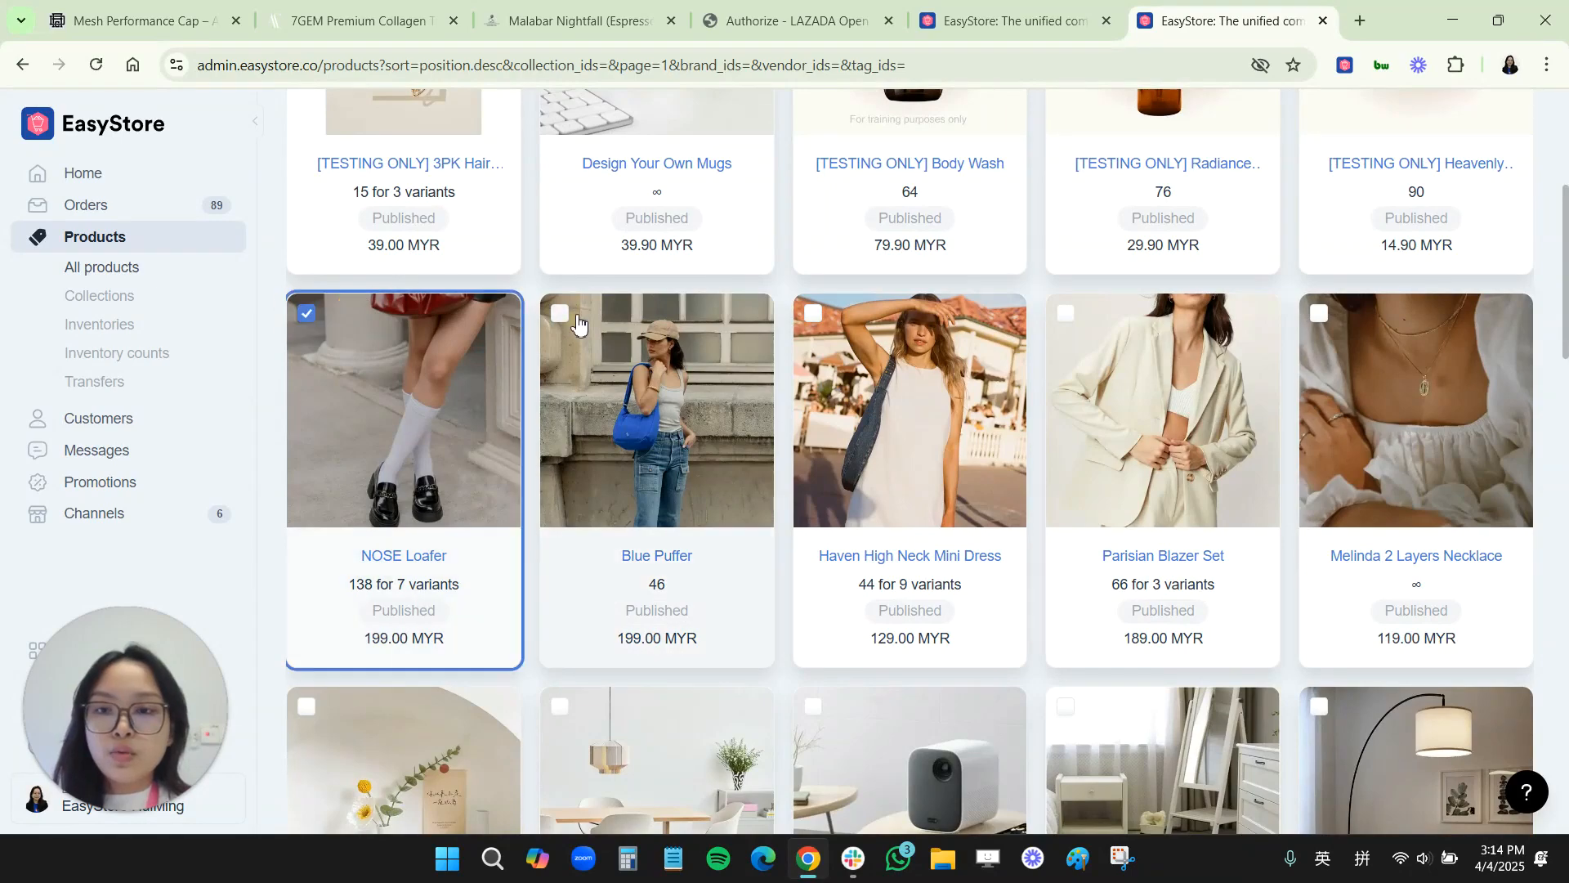
click(567, 319)
scroll(576, 331, up, 5)
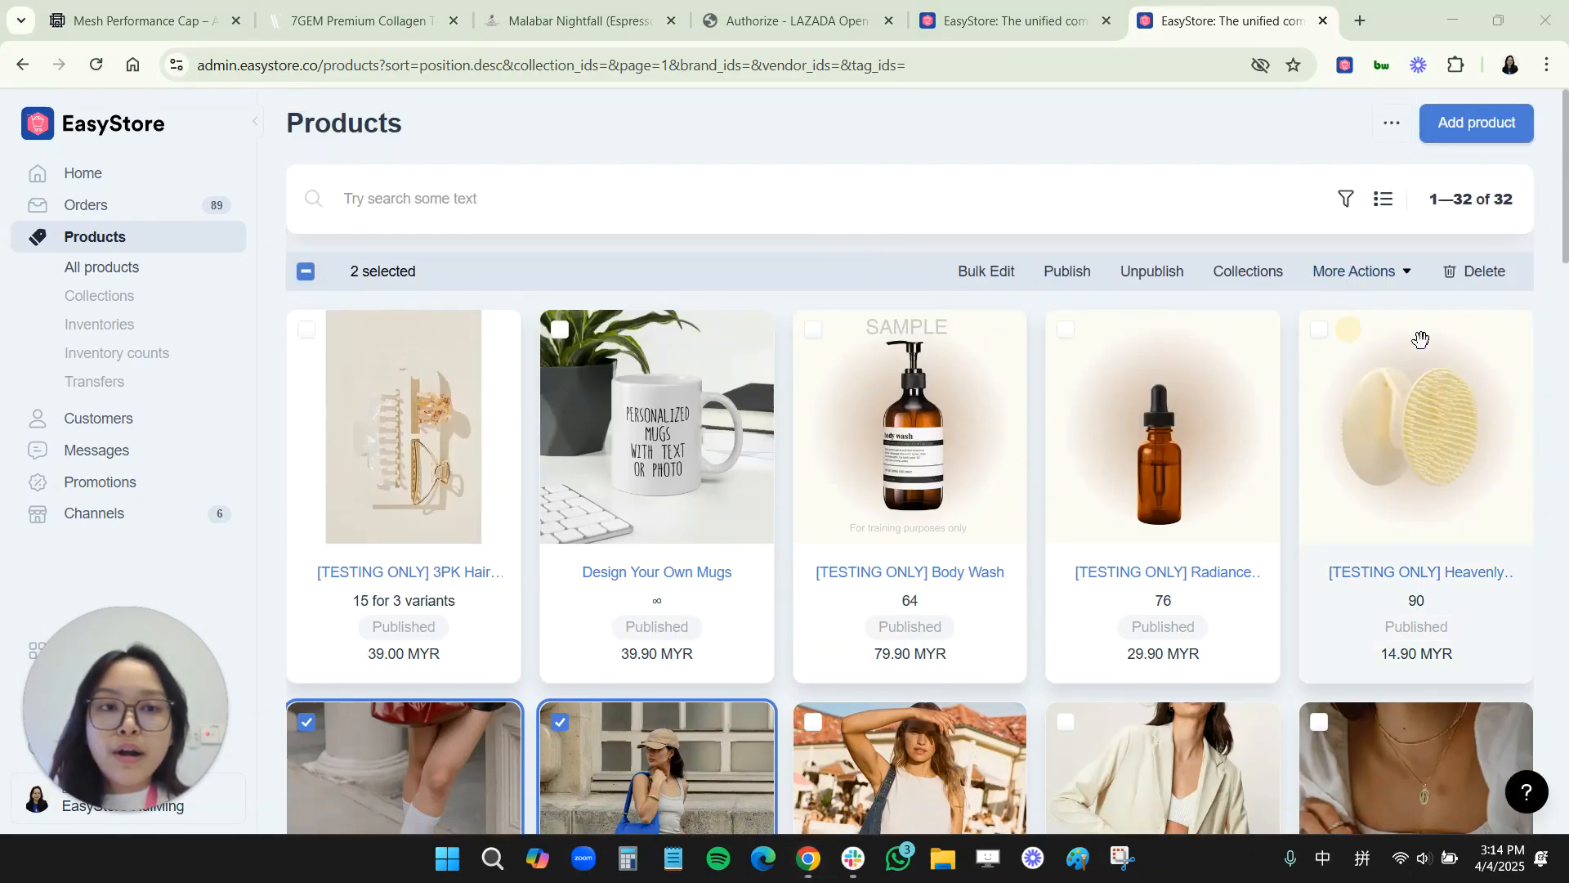
click(1381, 284)
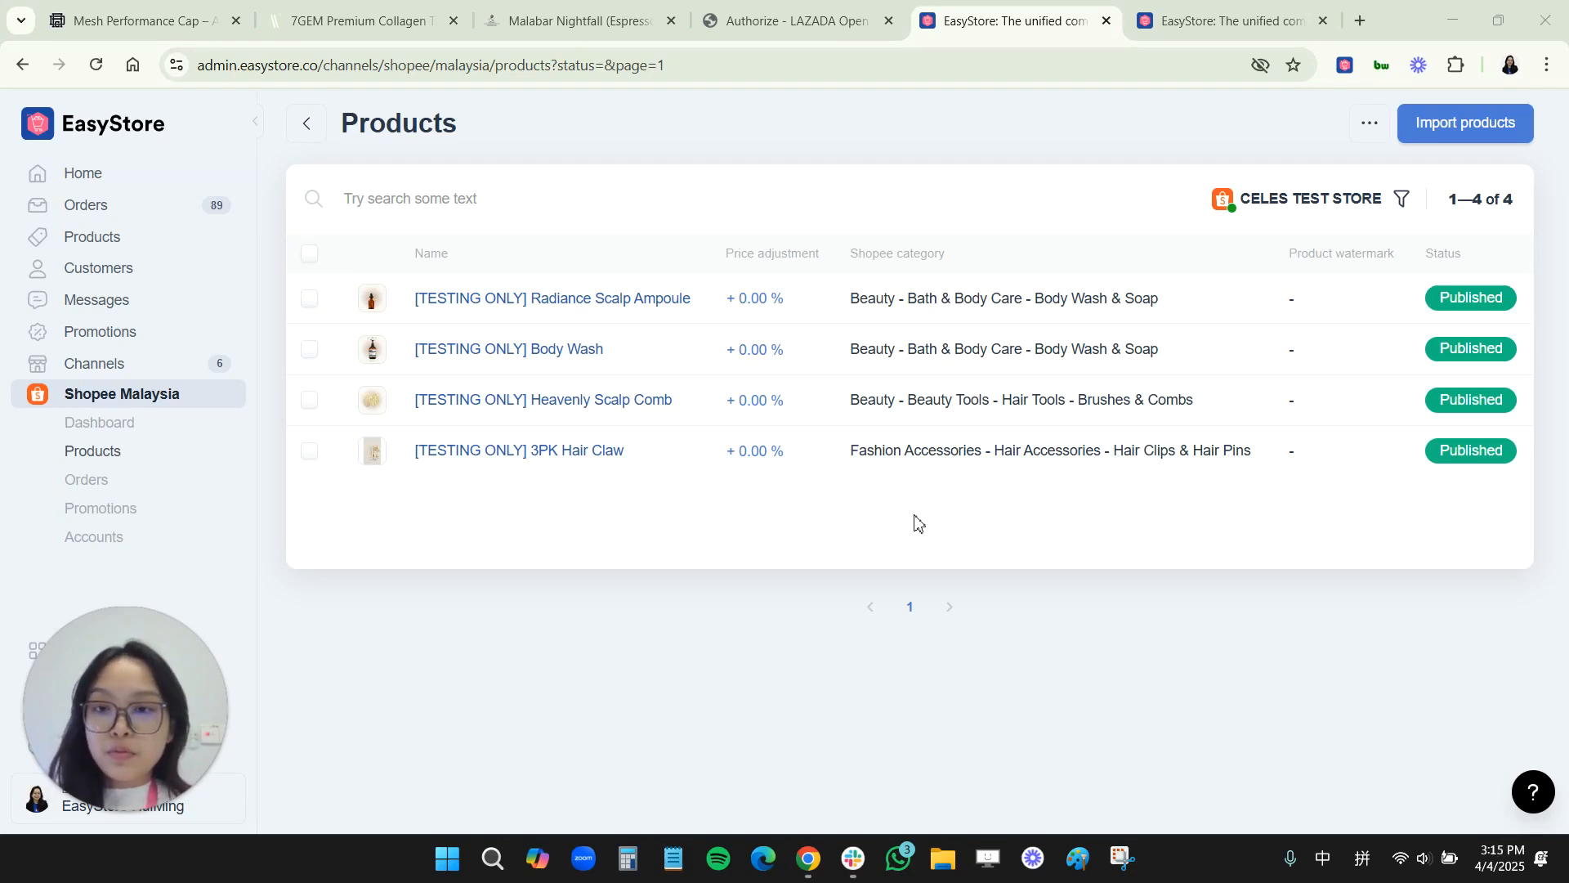
Step: Review the imported products on the Shopee Malaysia products page, then return to all store products
click(309, 254)
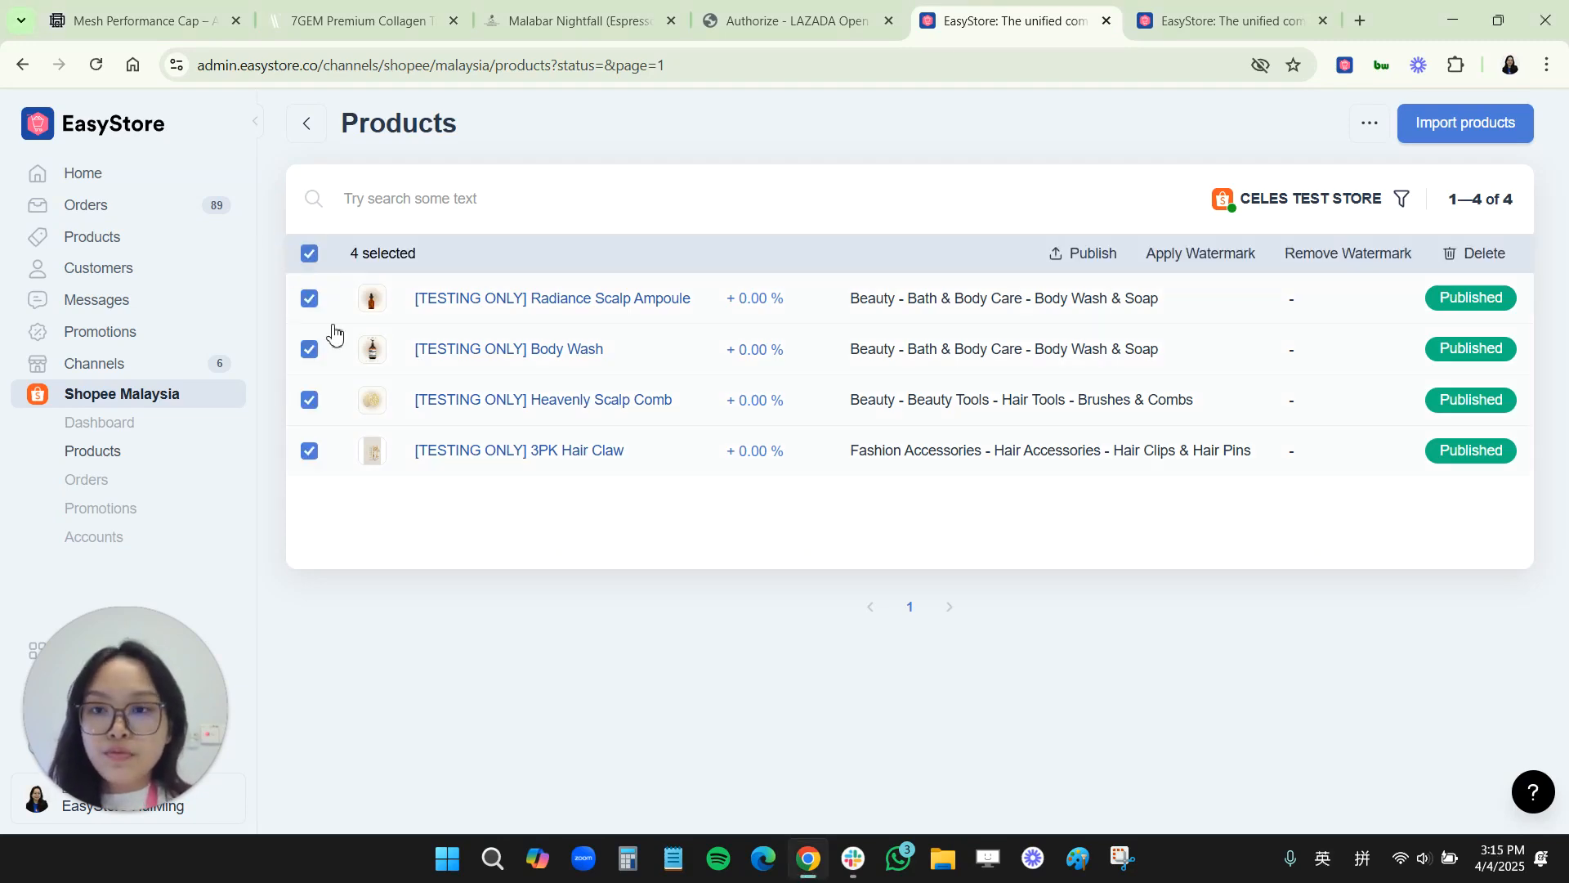
click(311, 255)
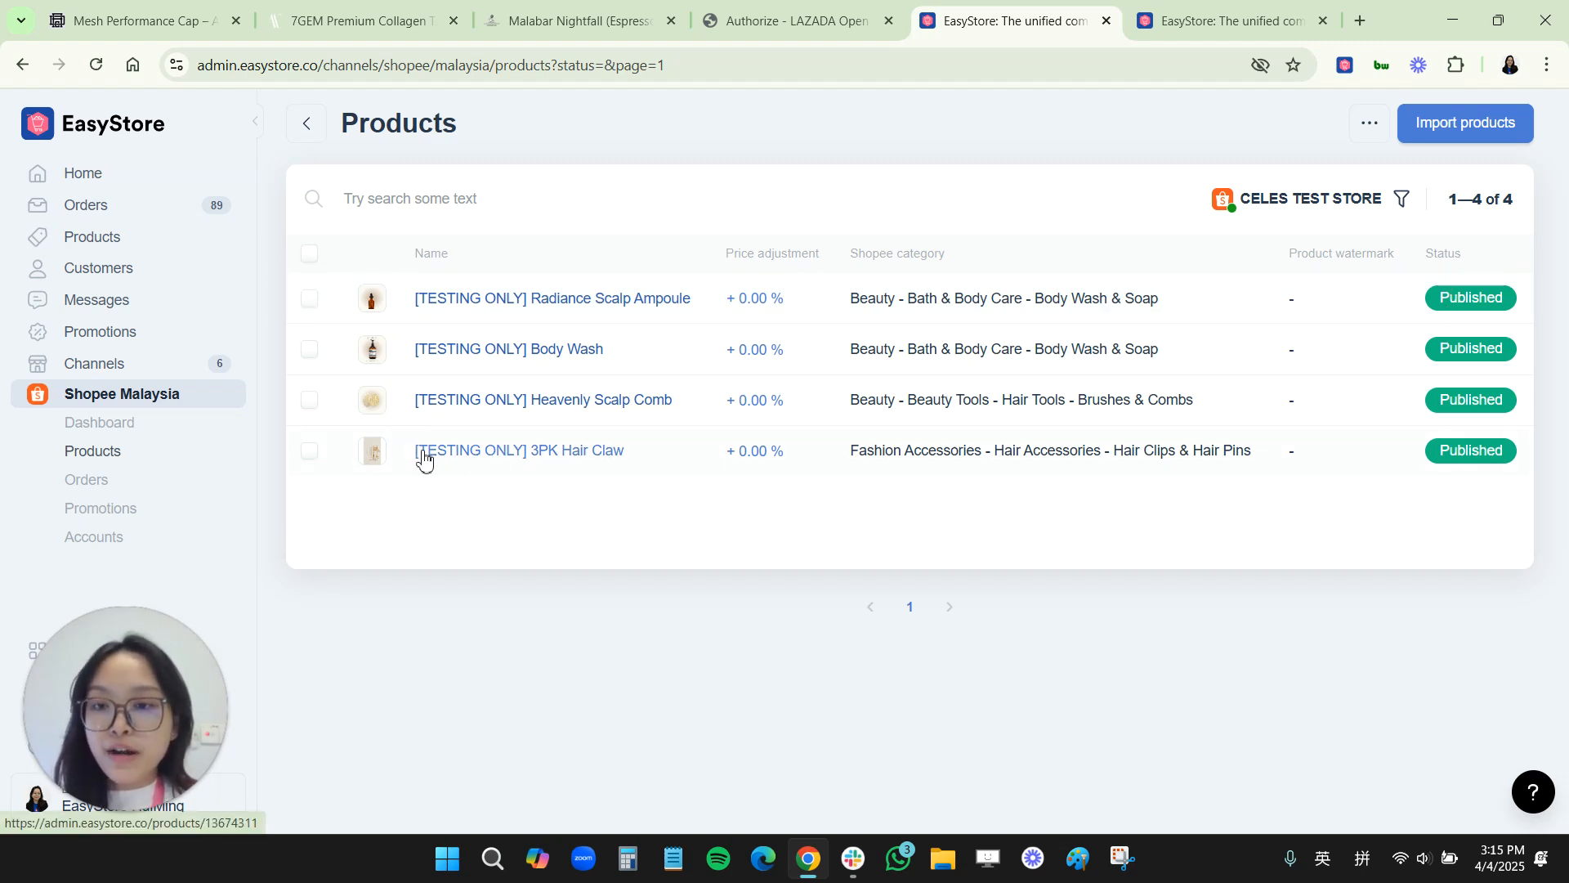
click(107, 236)
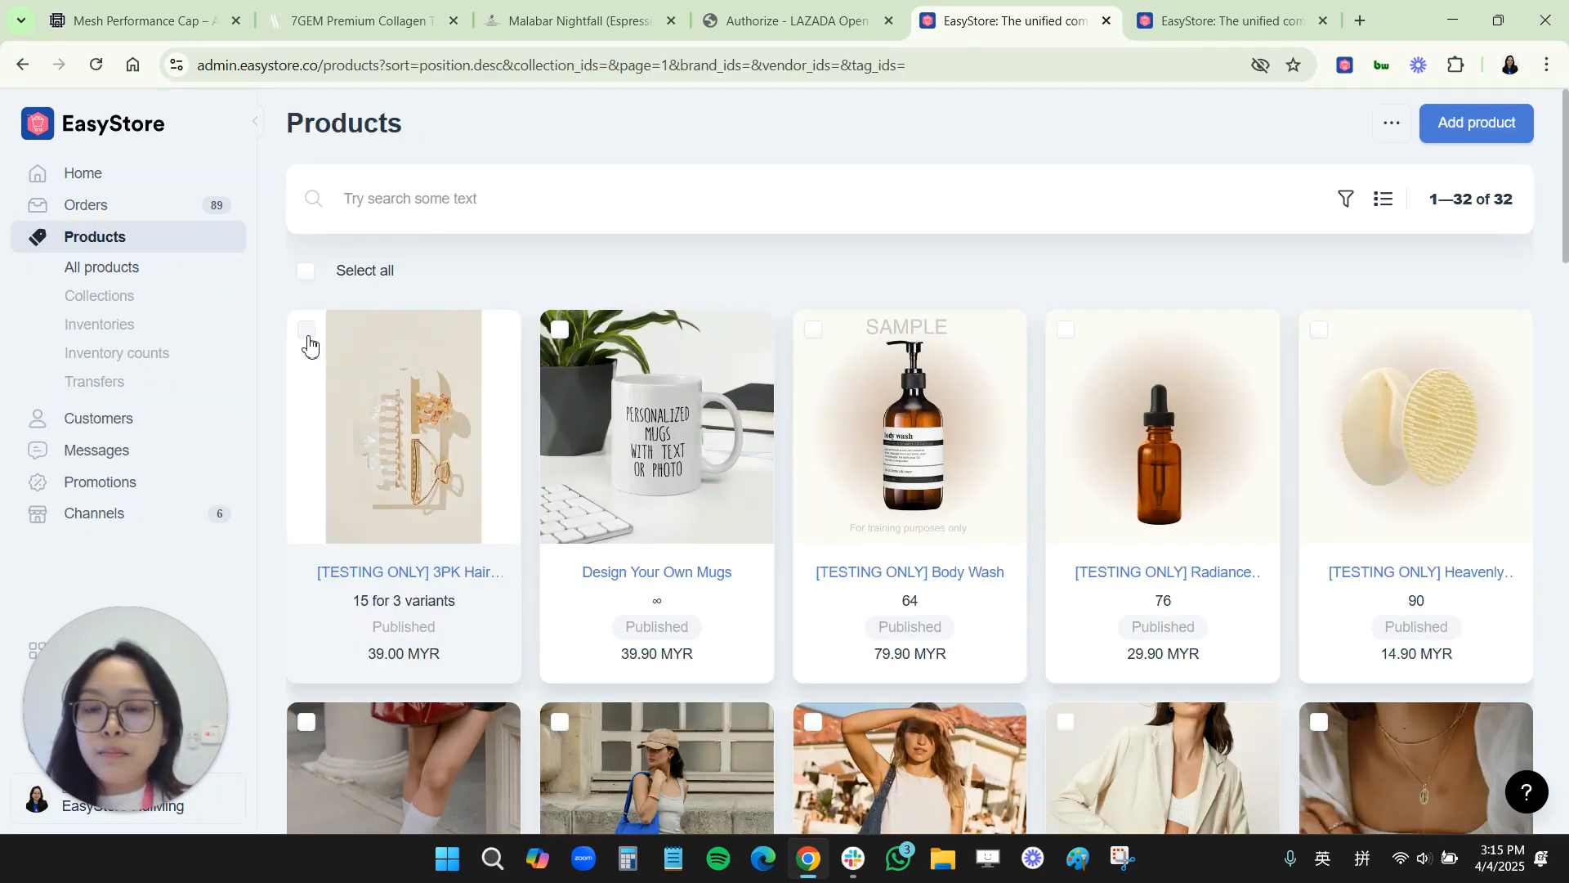
Step: Open the [TESTING ONLY] 3PK Hair Claw product's edit page
click(308, 331)
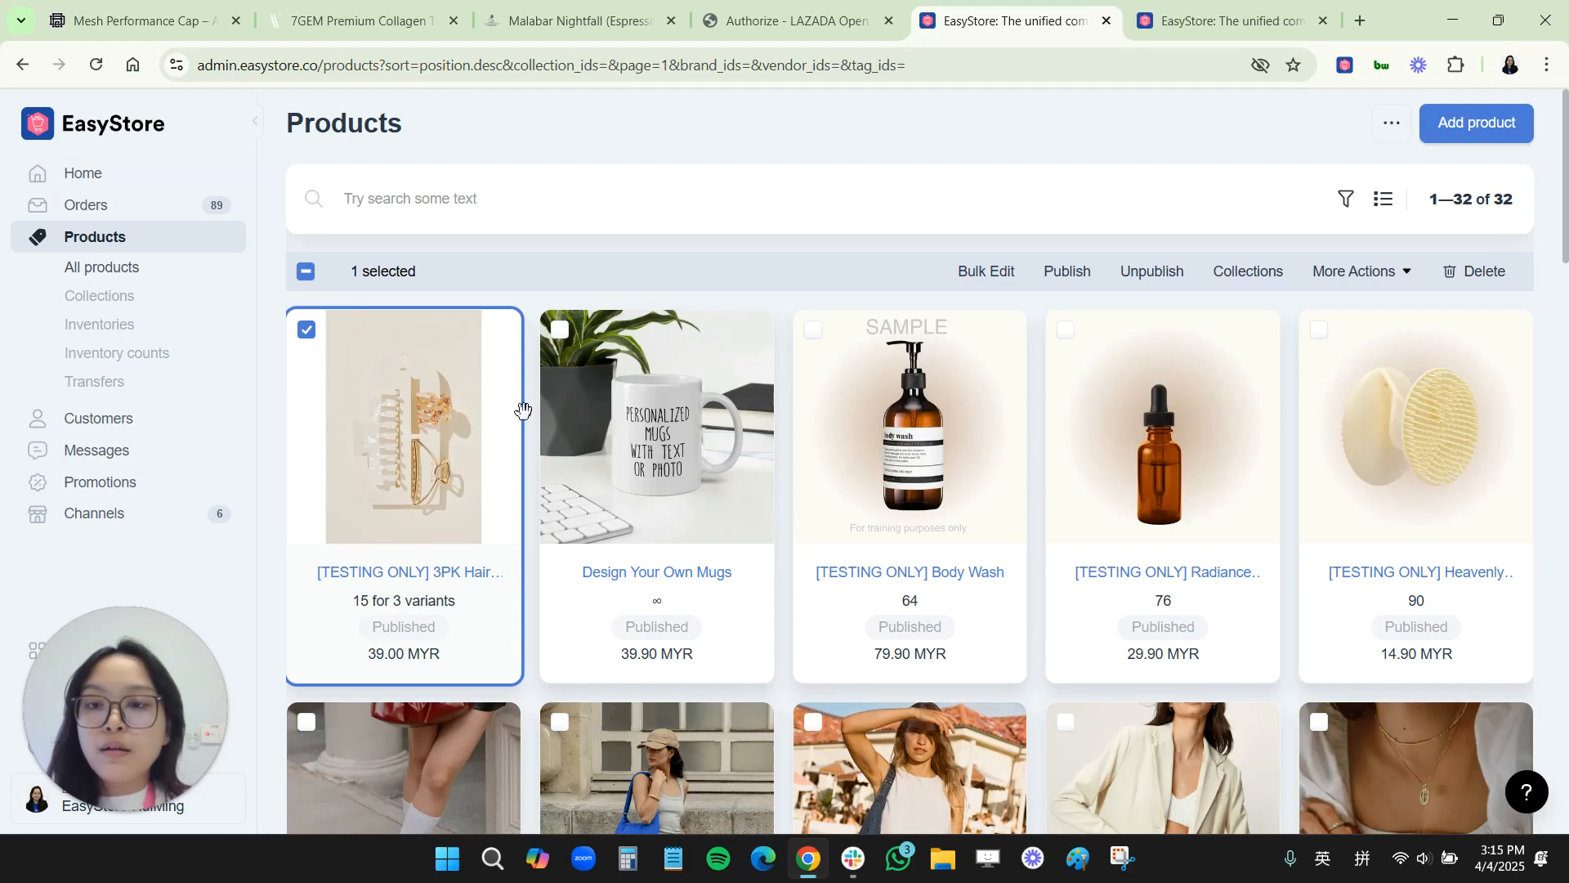
click(920, 144)
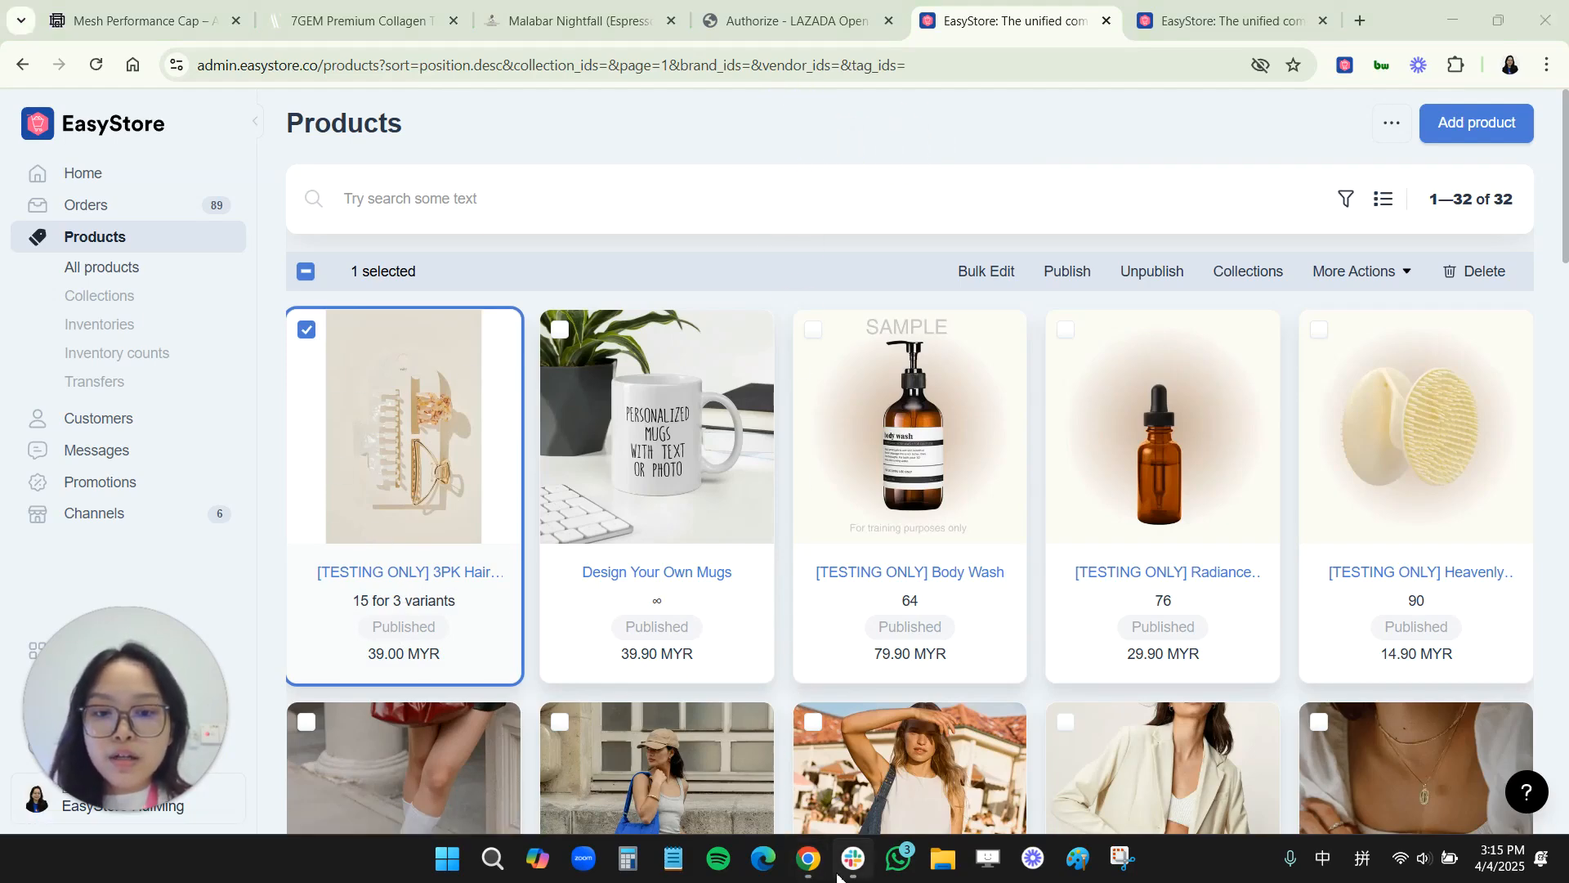
click(843, 609)
click(853, 523)
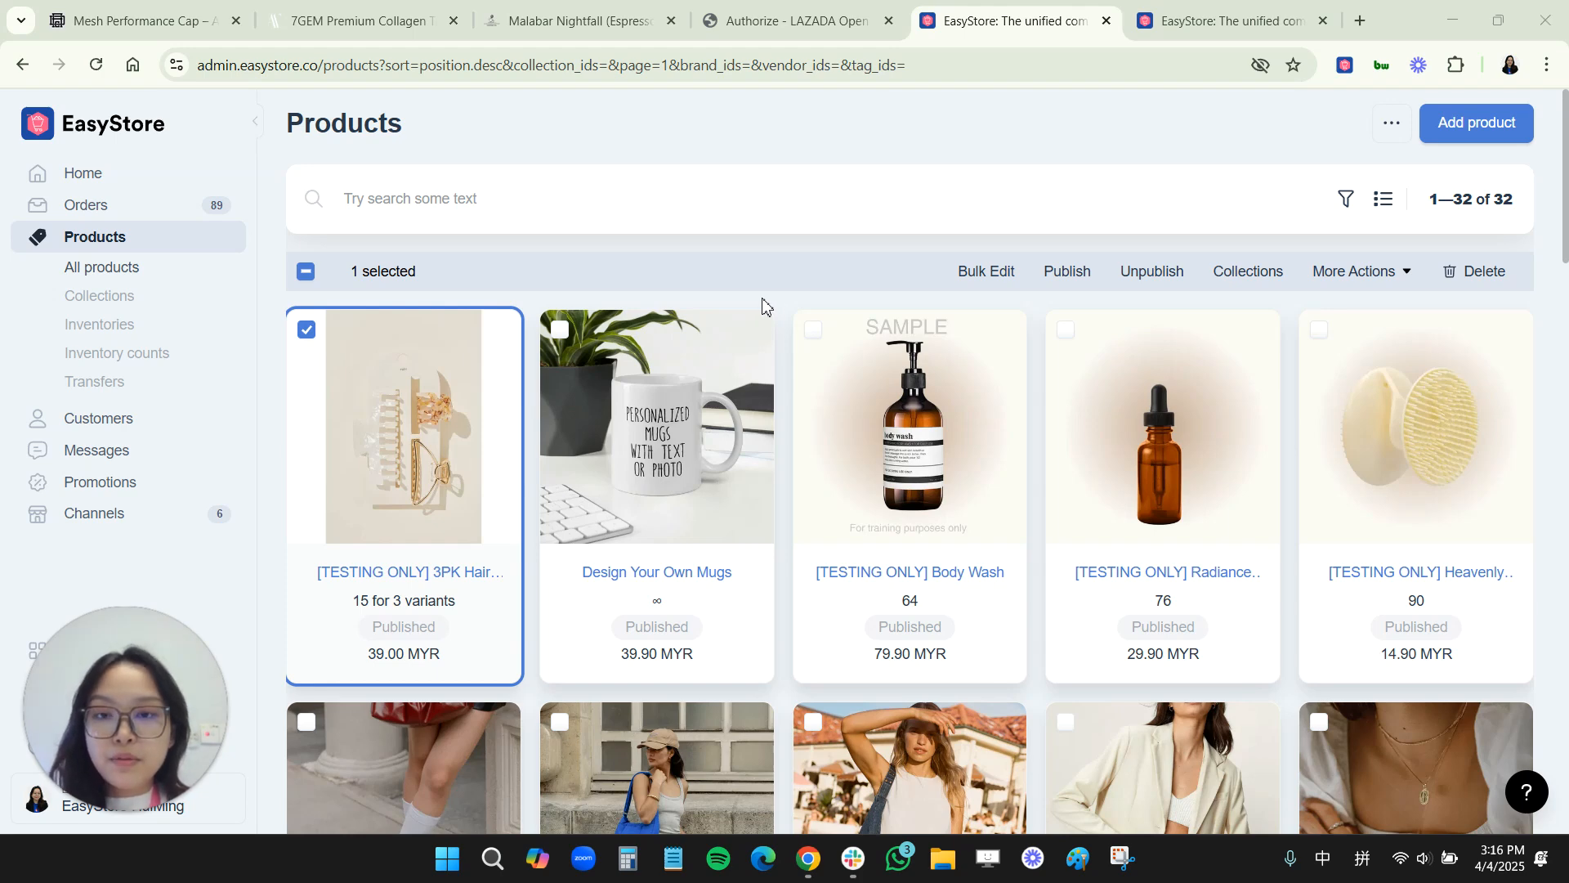
scroll(420, 560, down, 1)
click(415, 478)
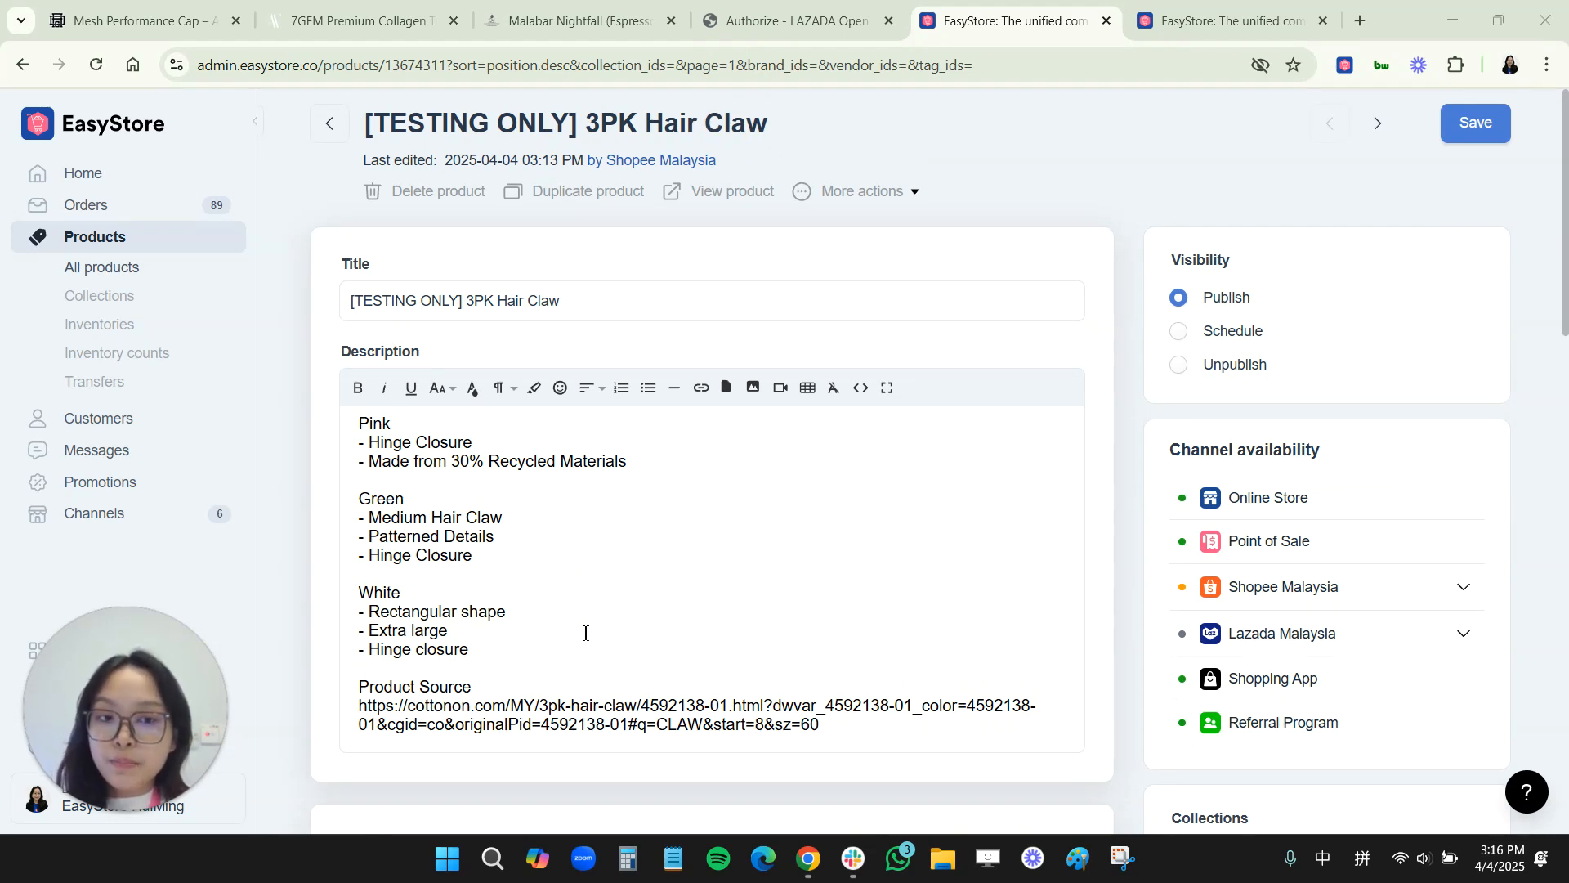
Step: Examine the 3PK Hair Claw's inventory quantities per variant and location, then close the inventory dialog
scroll(986, 651, down, 10)
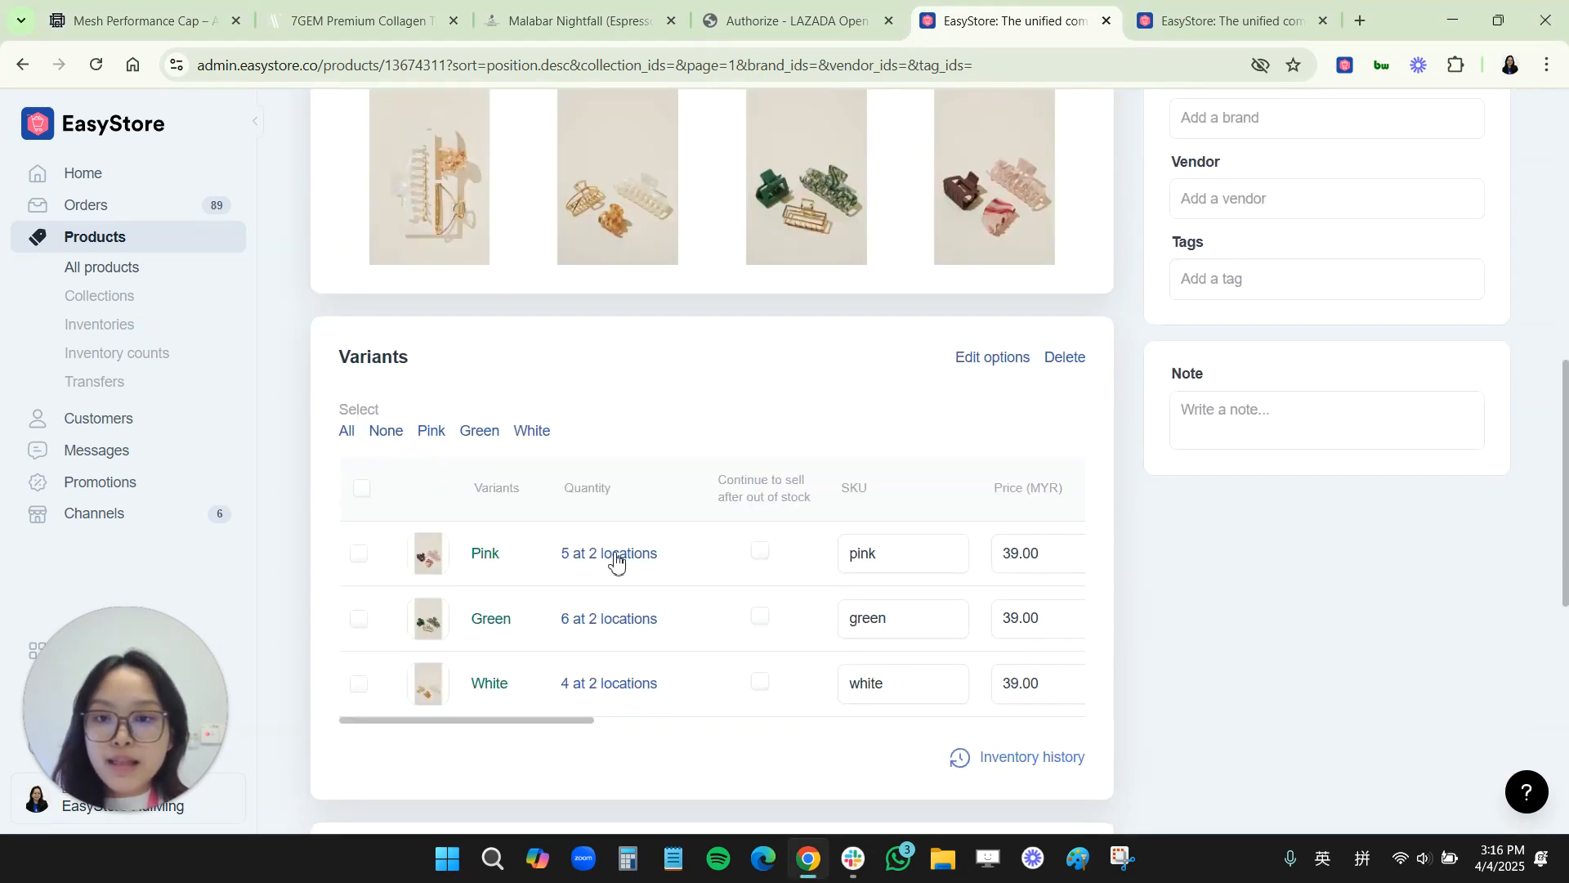
click(565, 556)
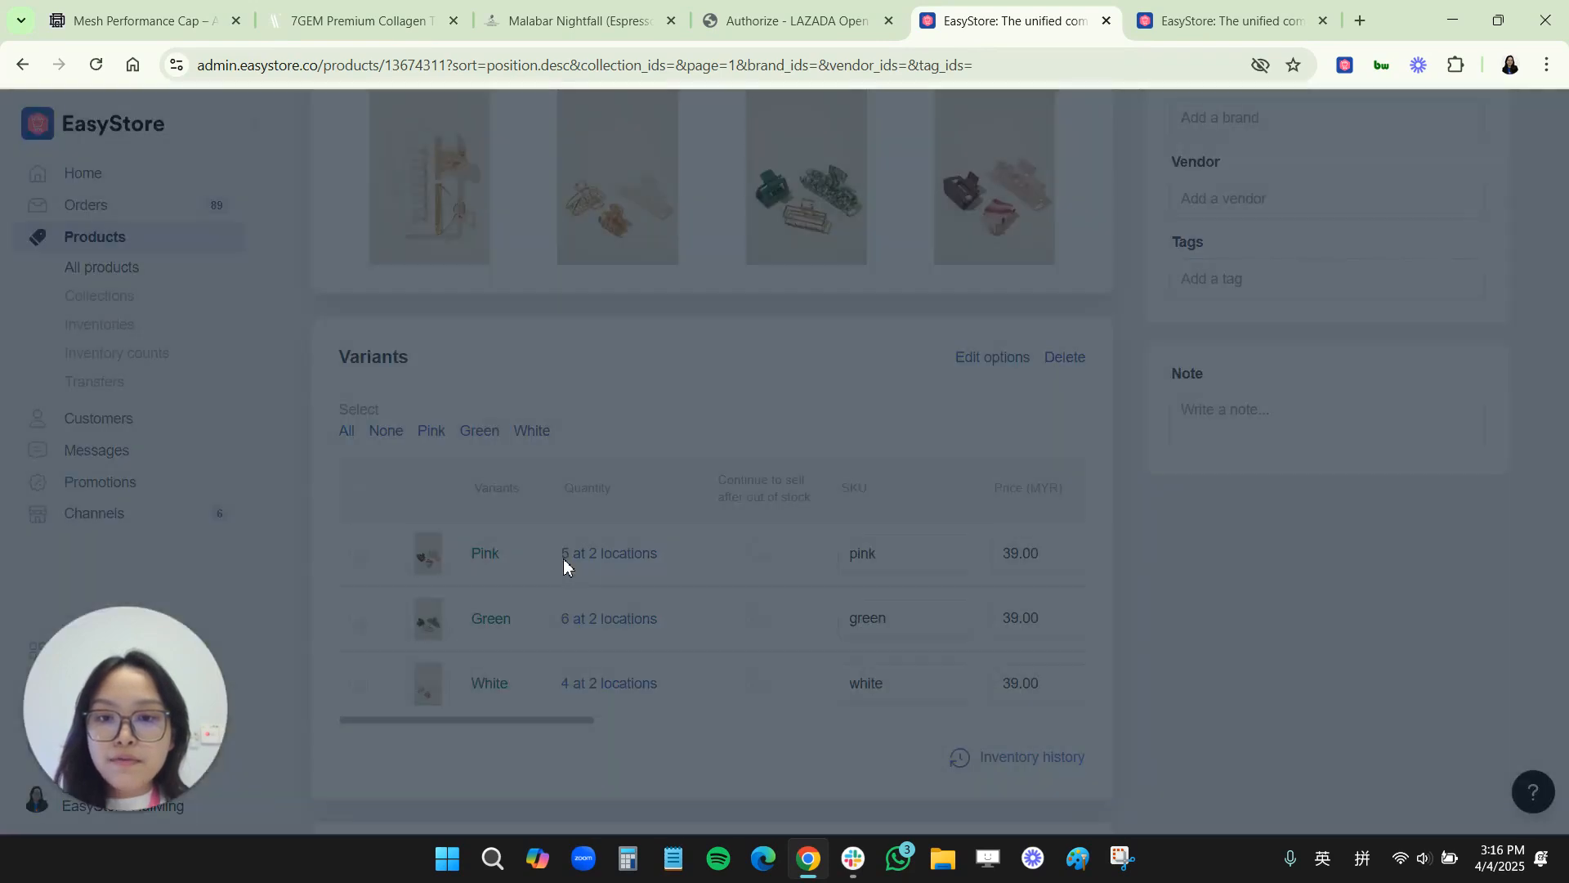
click(798, 404)
click(789, 478)
click(770, 547)
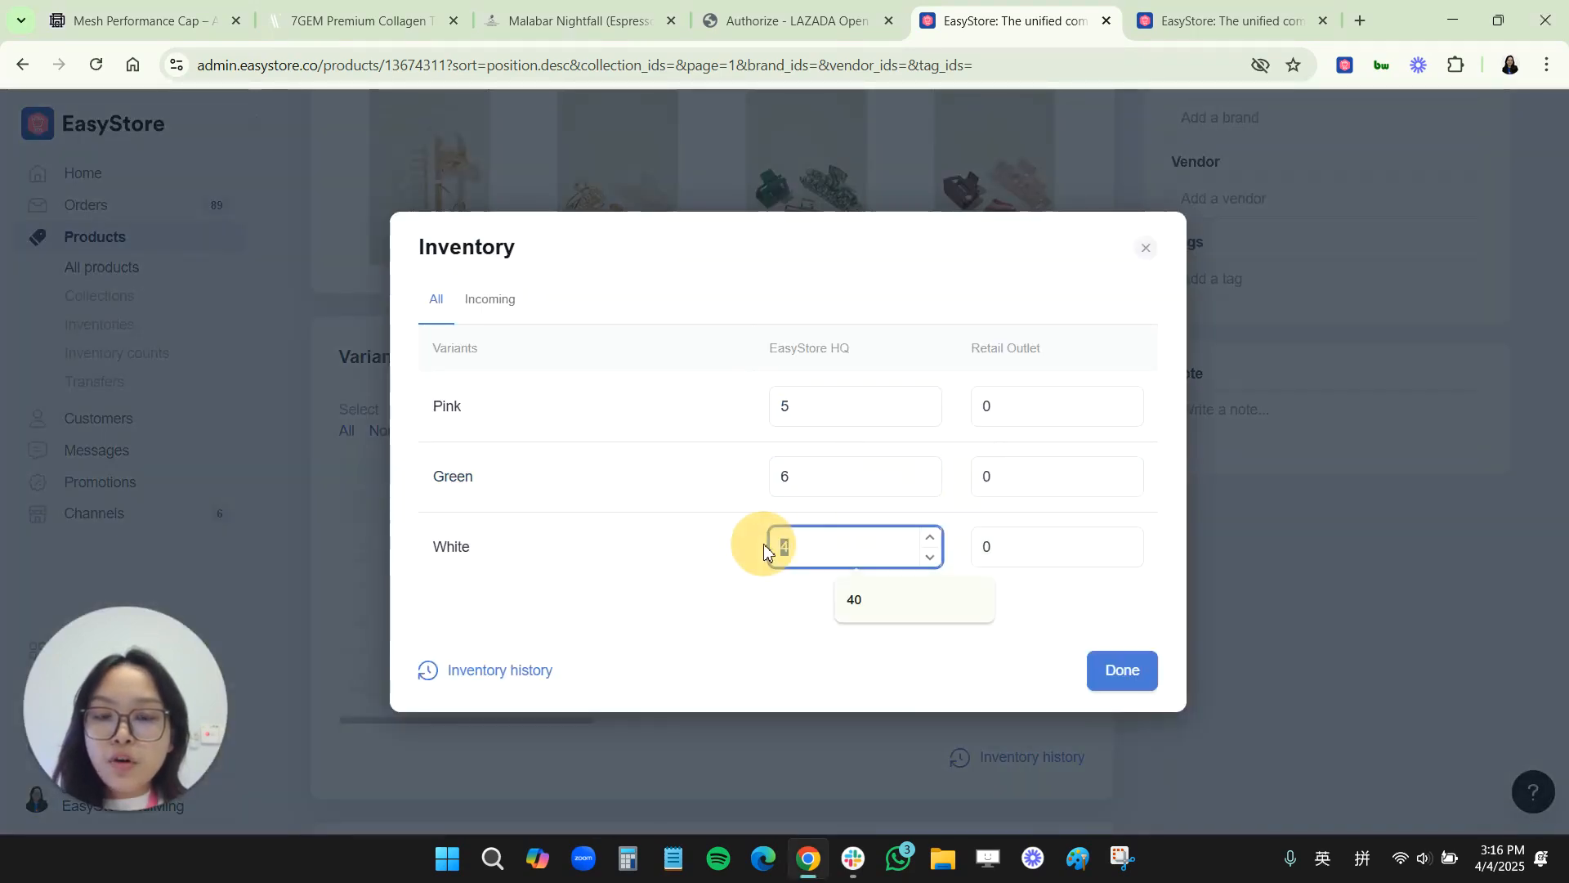
click(766, 409)
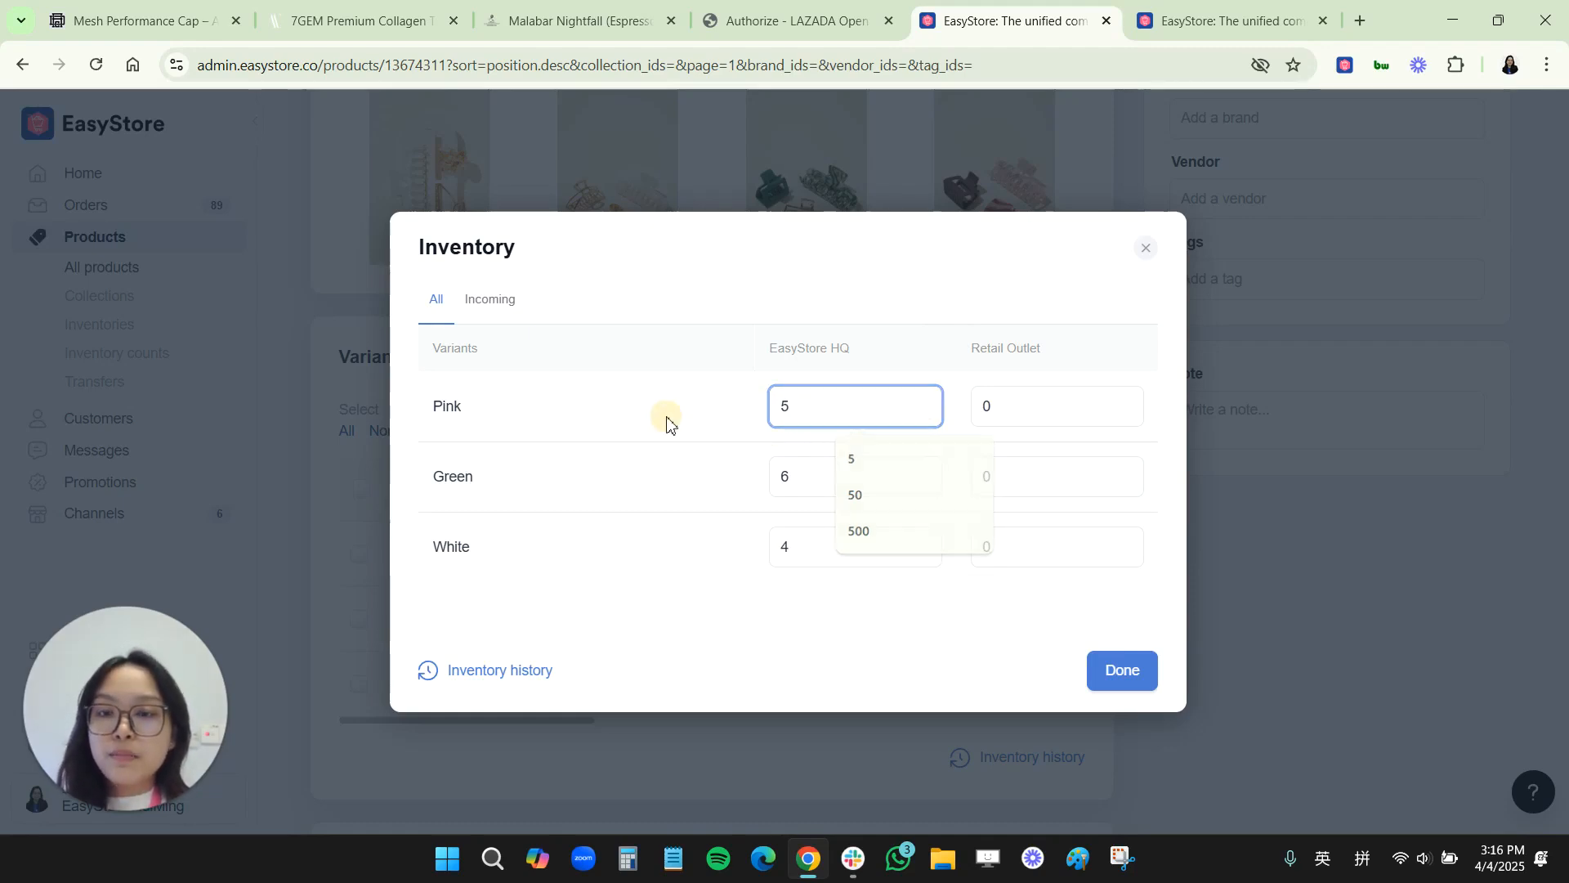
click(786, 475)
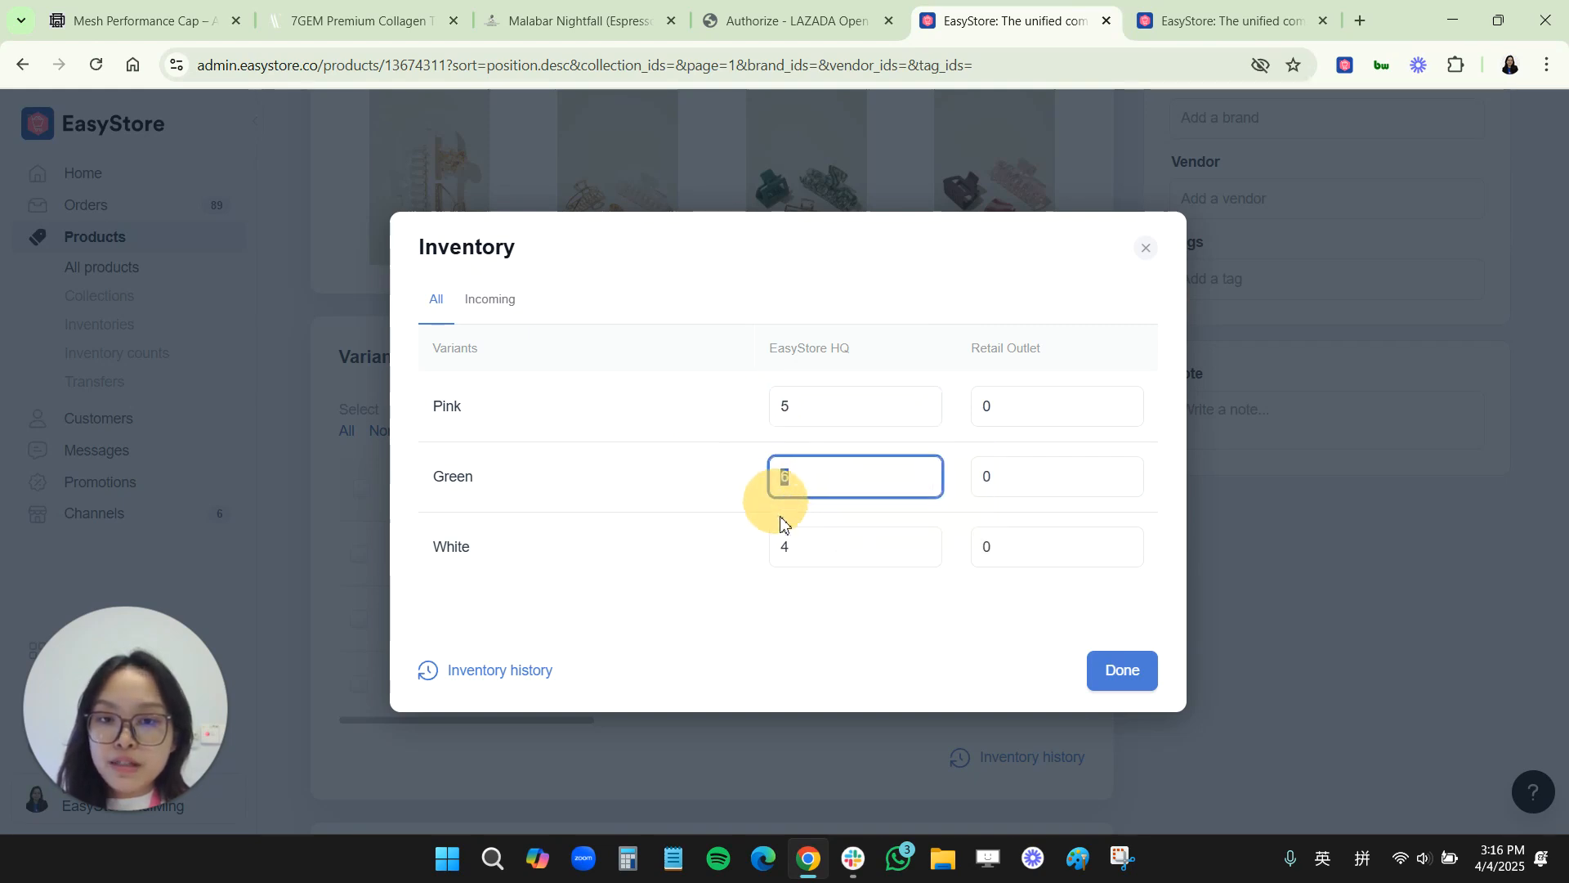
click(808, 551)
click(739, 239)
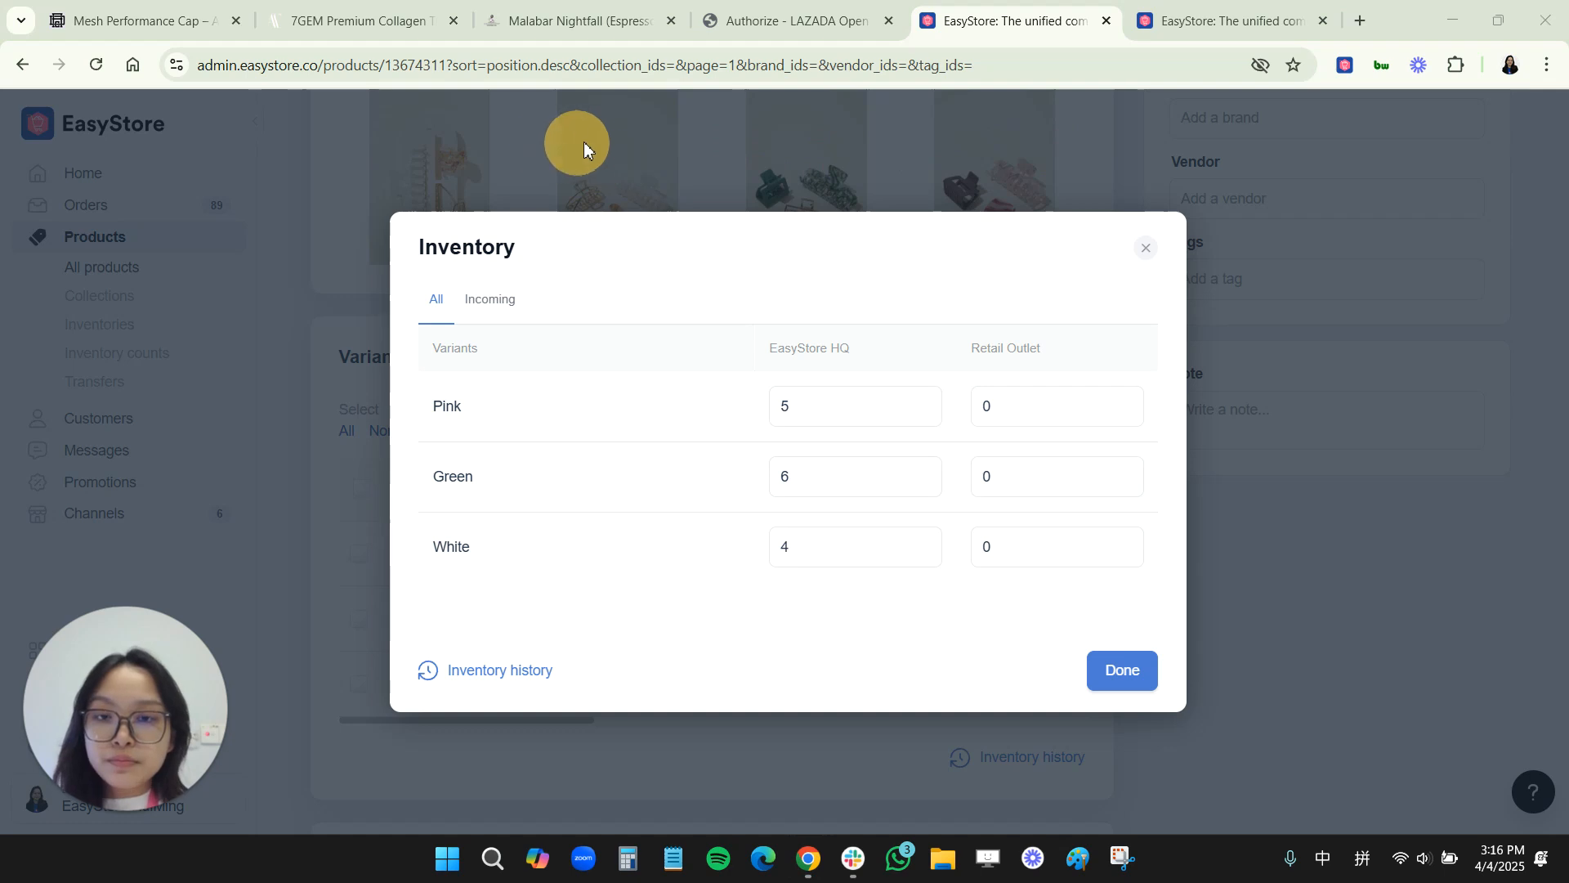
click(797, 549)
double_click(777, 547)
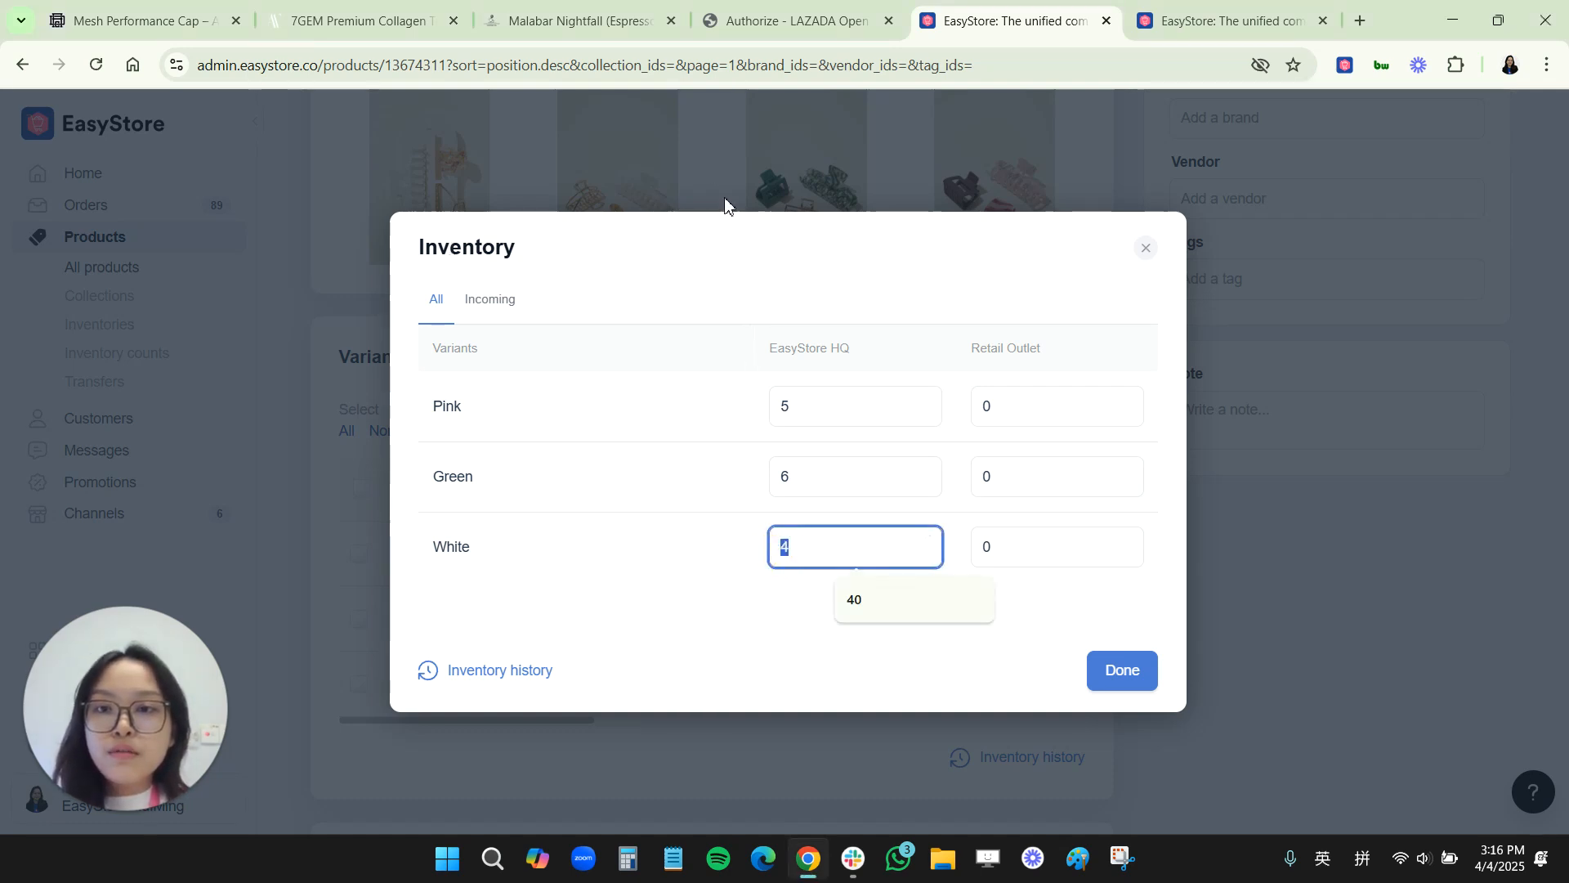
click(703, 130)
click(709, 129)
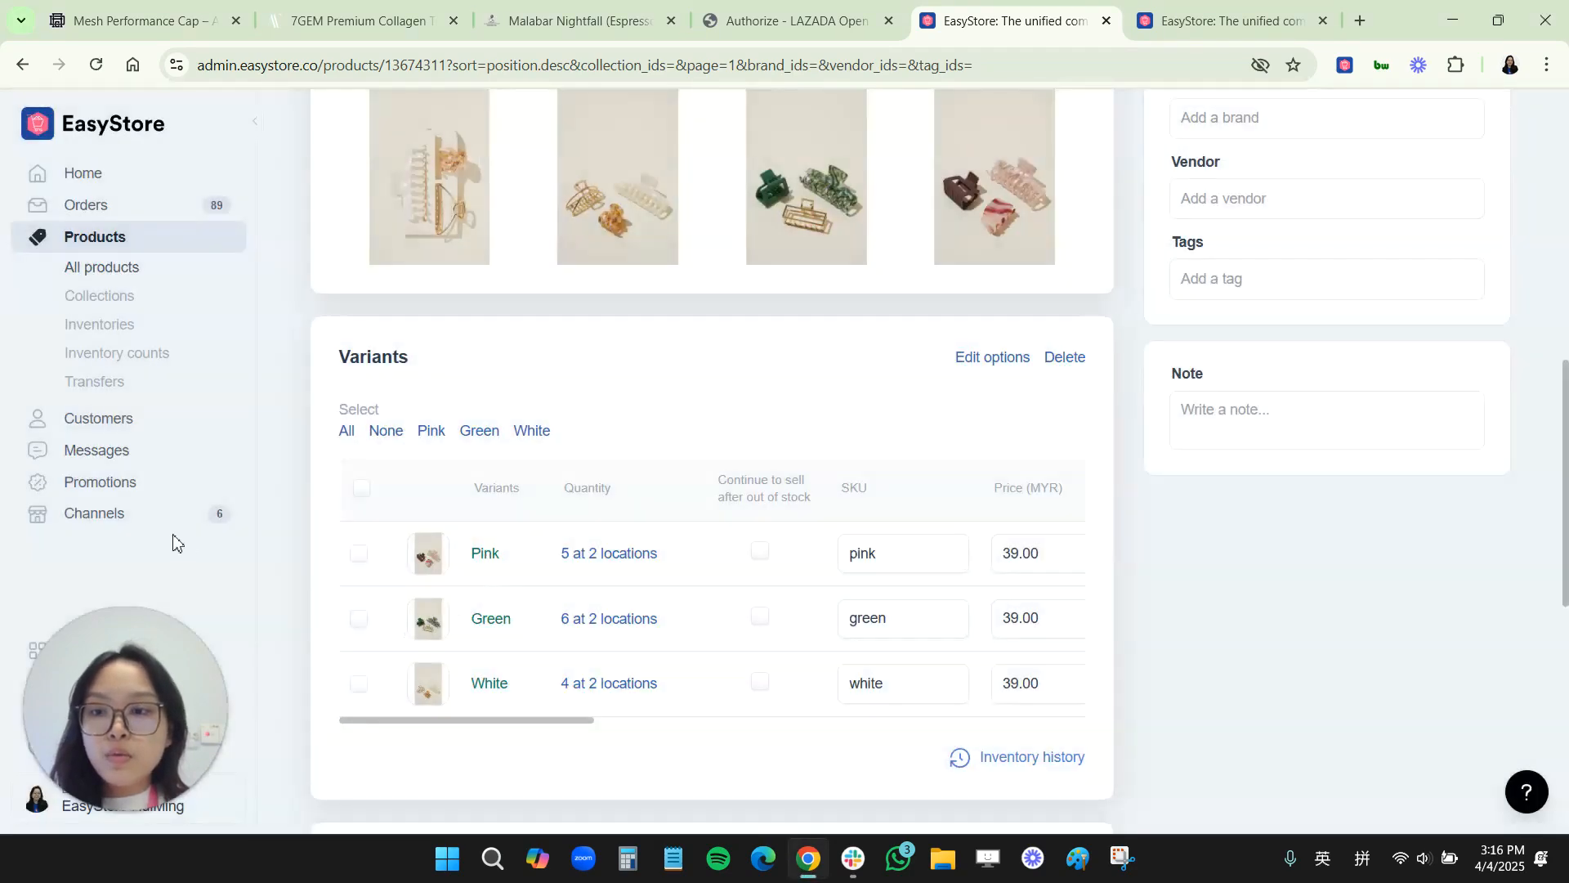
Step: Open the Shopee Malaysia channel's Accounts page from Channels
click(149, 527)
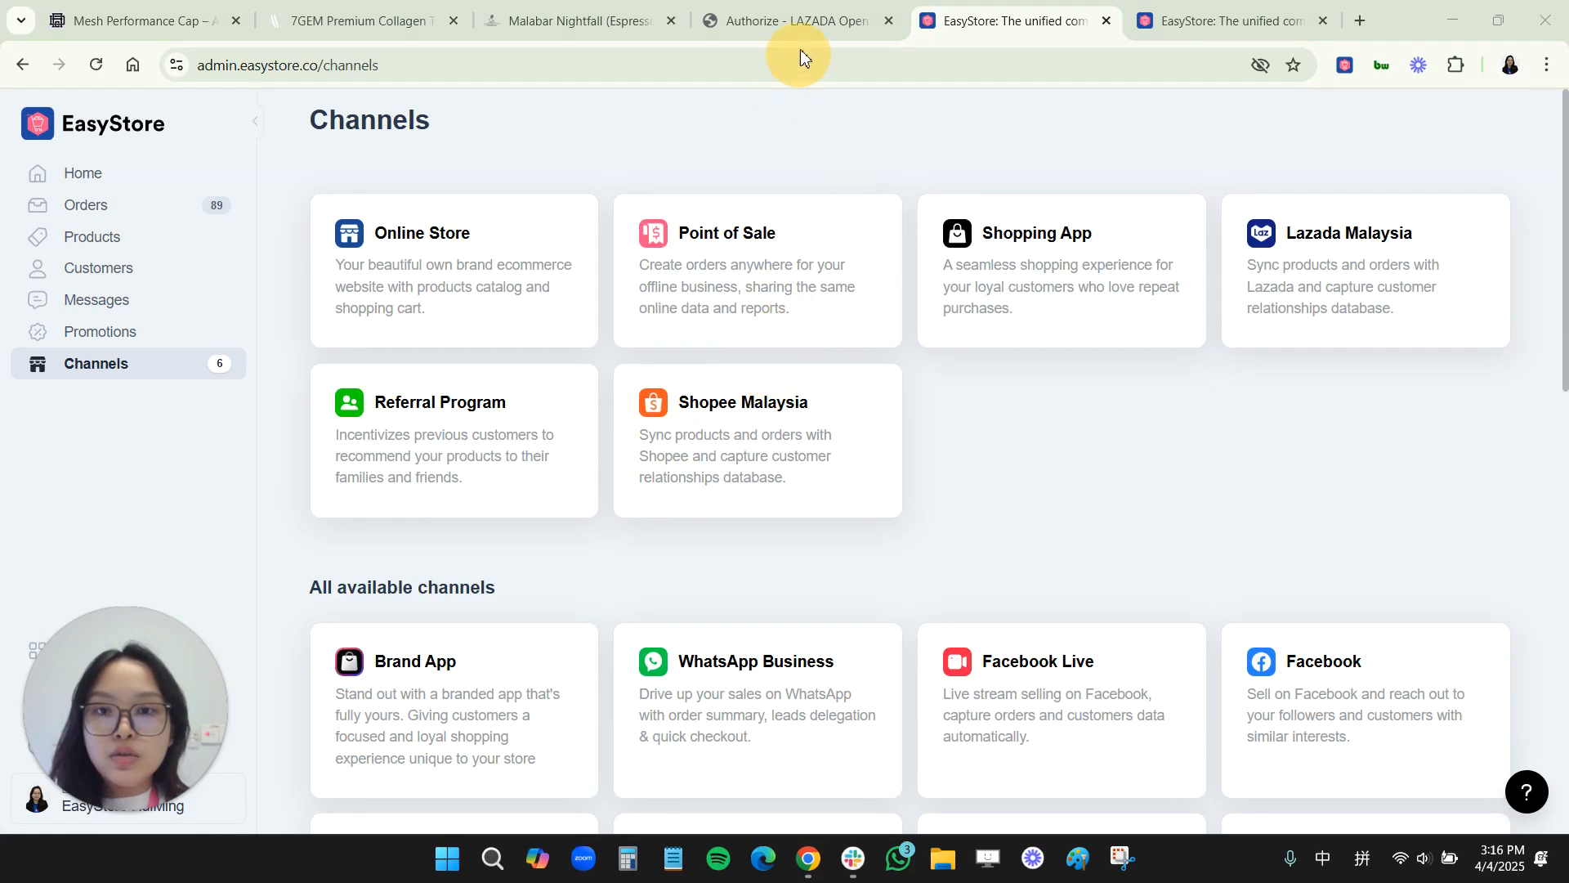
click(707, 491)
click(96, 537)
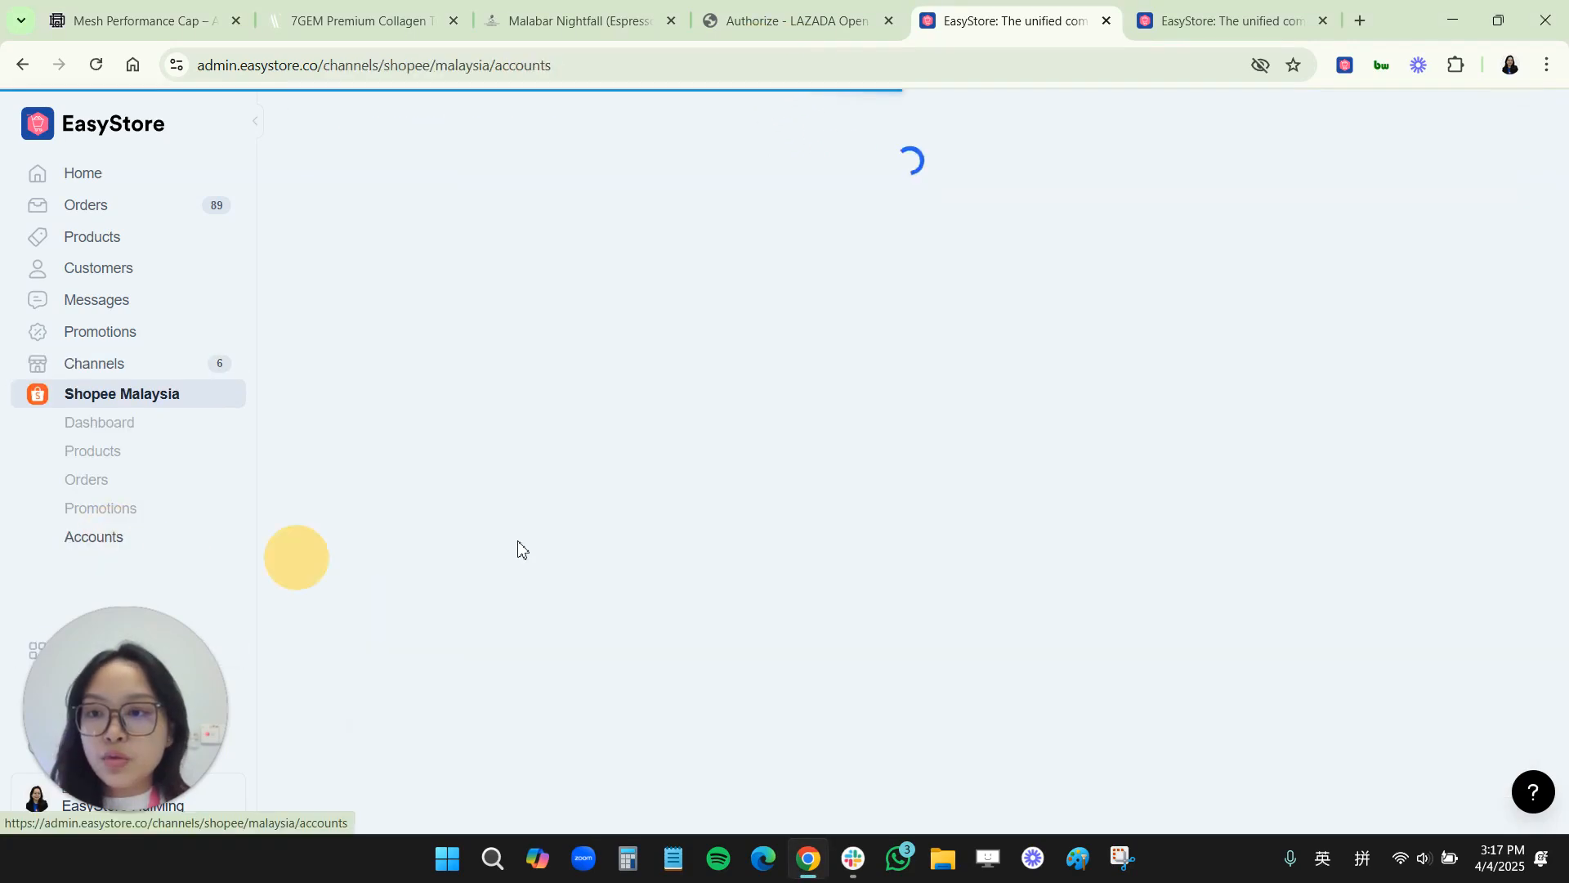
Step: Open the CELES TEST STORE Shopee account and review its inventory, product, order and logistics sync settings
click(1479, 206)
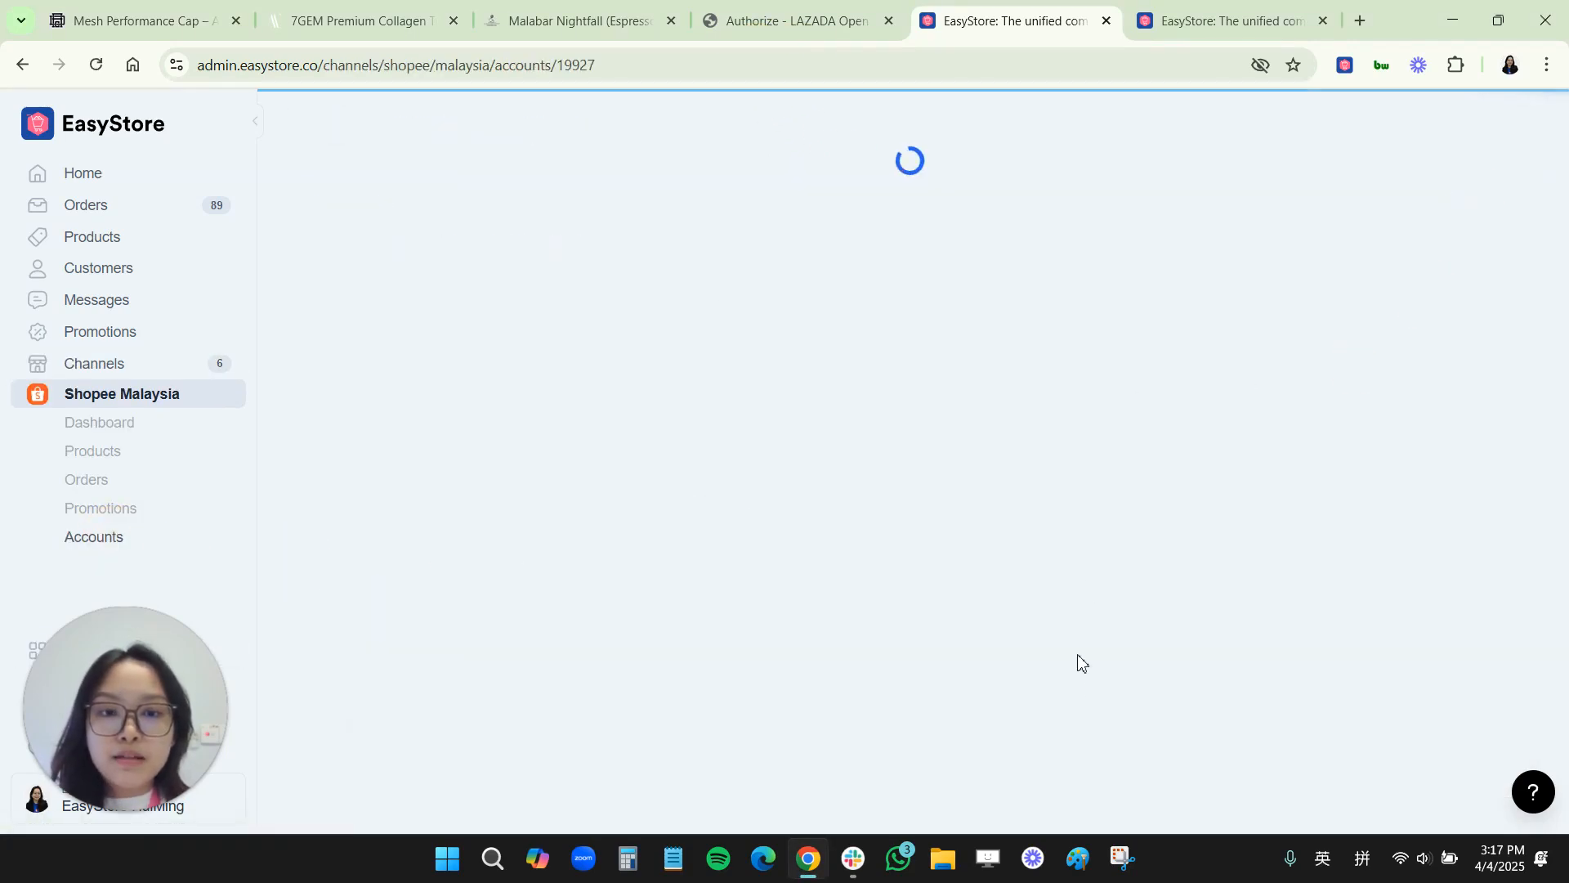
scroll(1078, 702, down, 9)
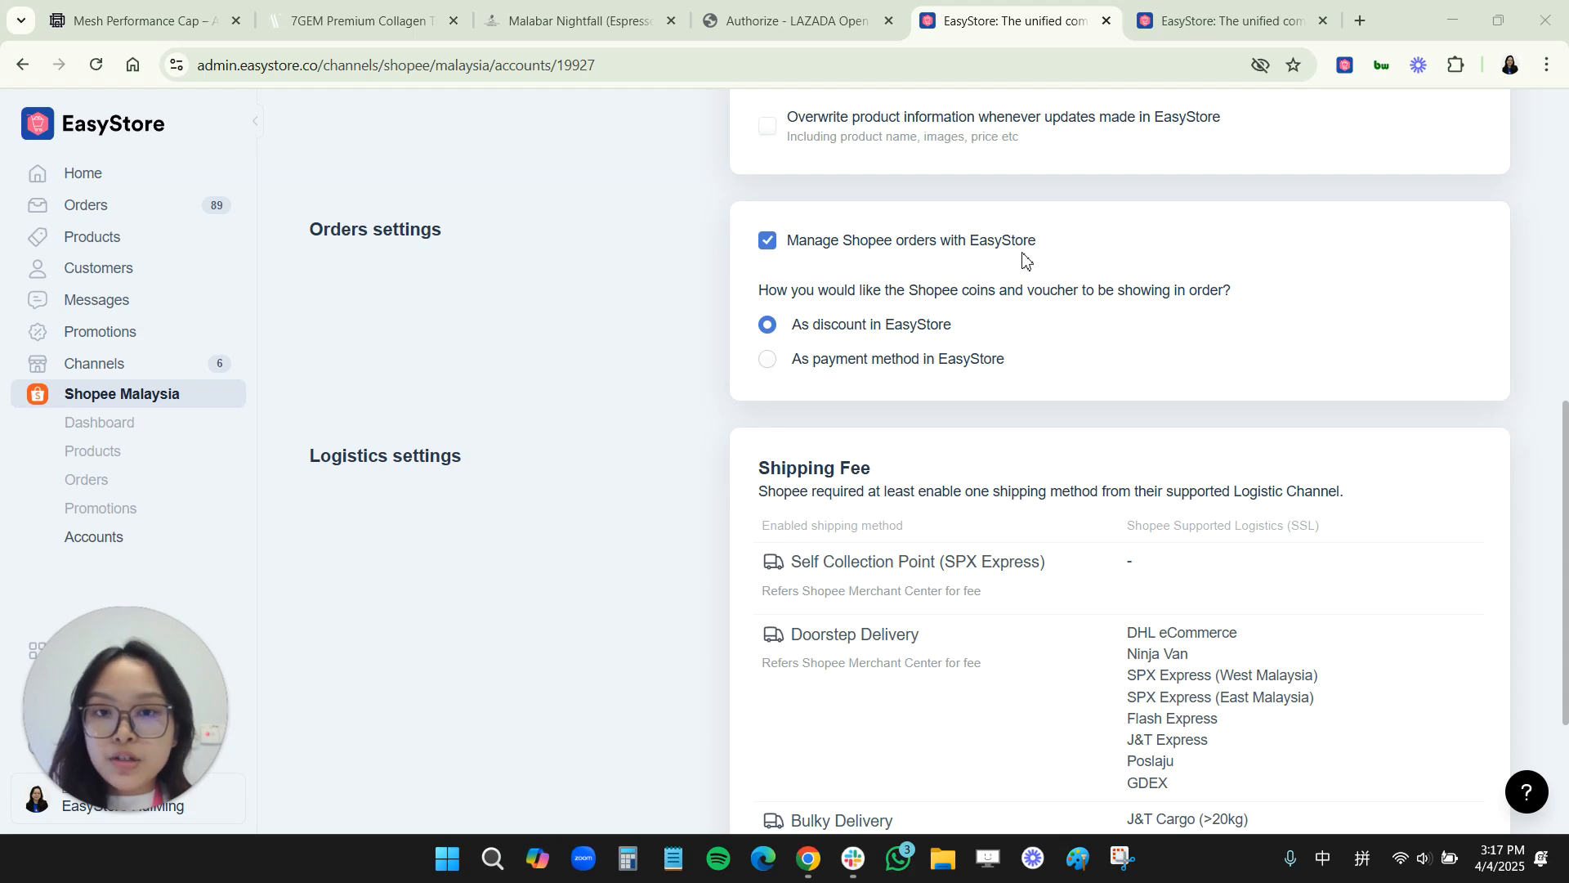
scroll(951, 458, up, 2)
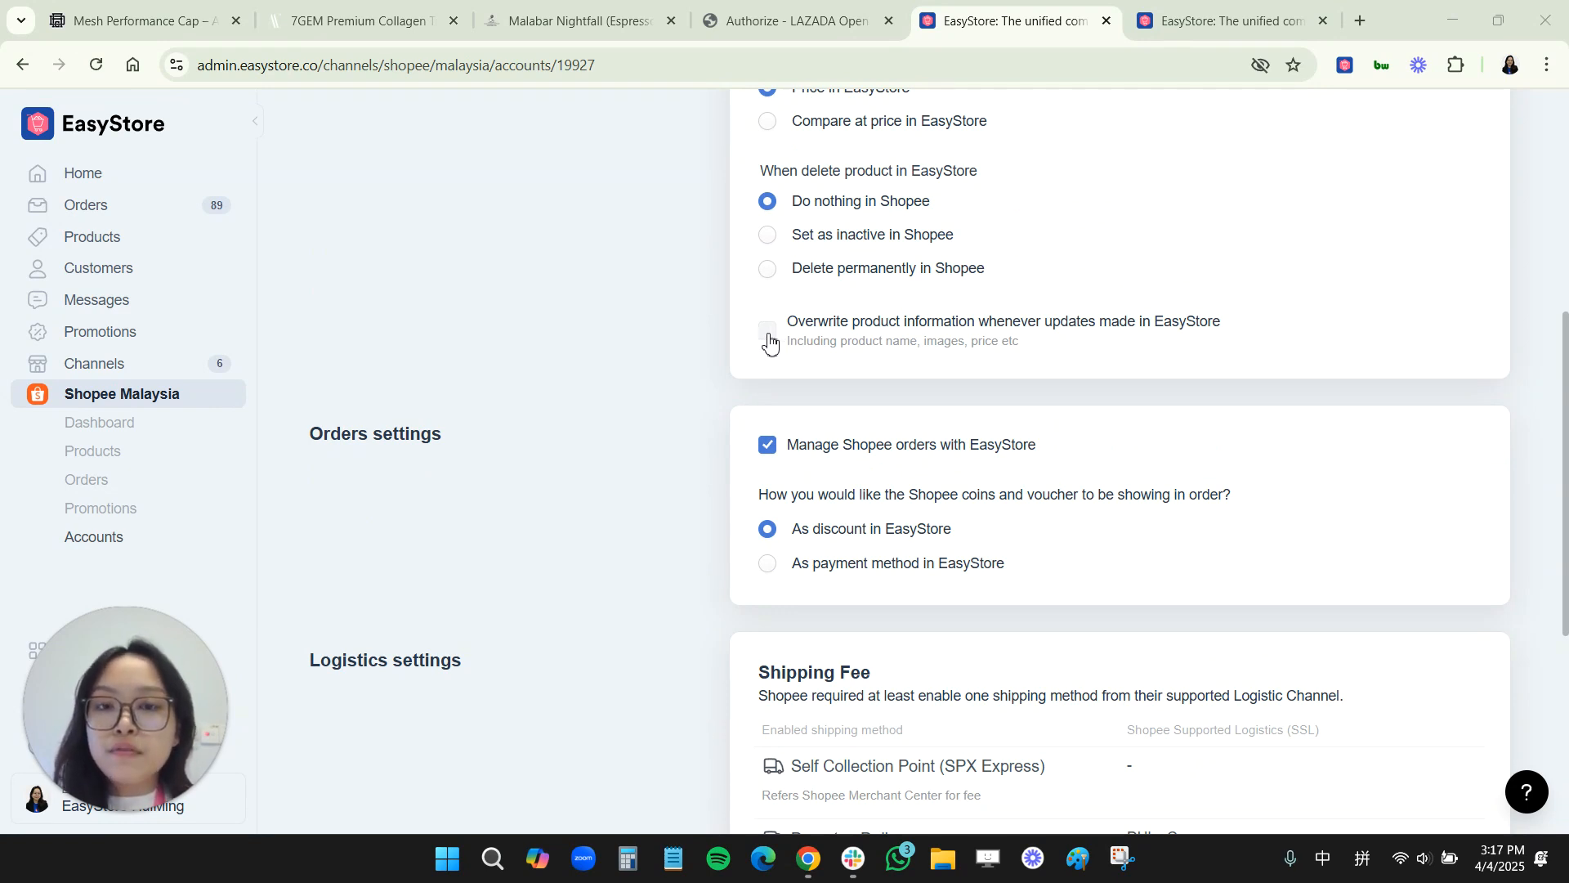
click(767, 345)
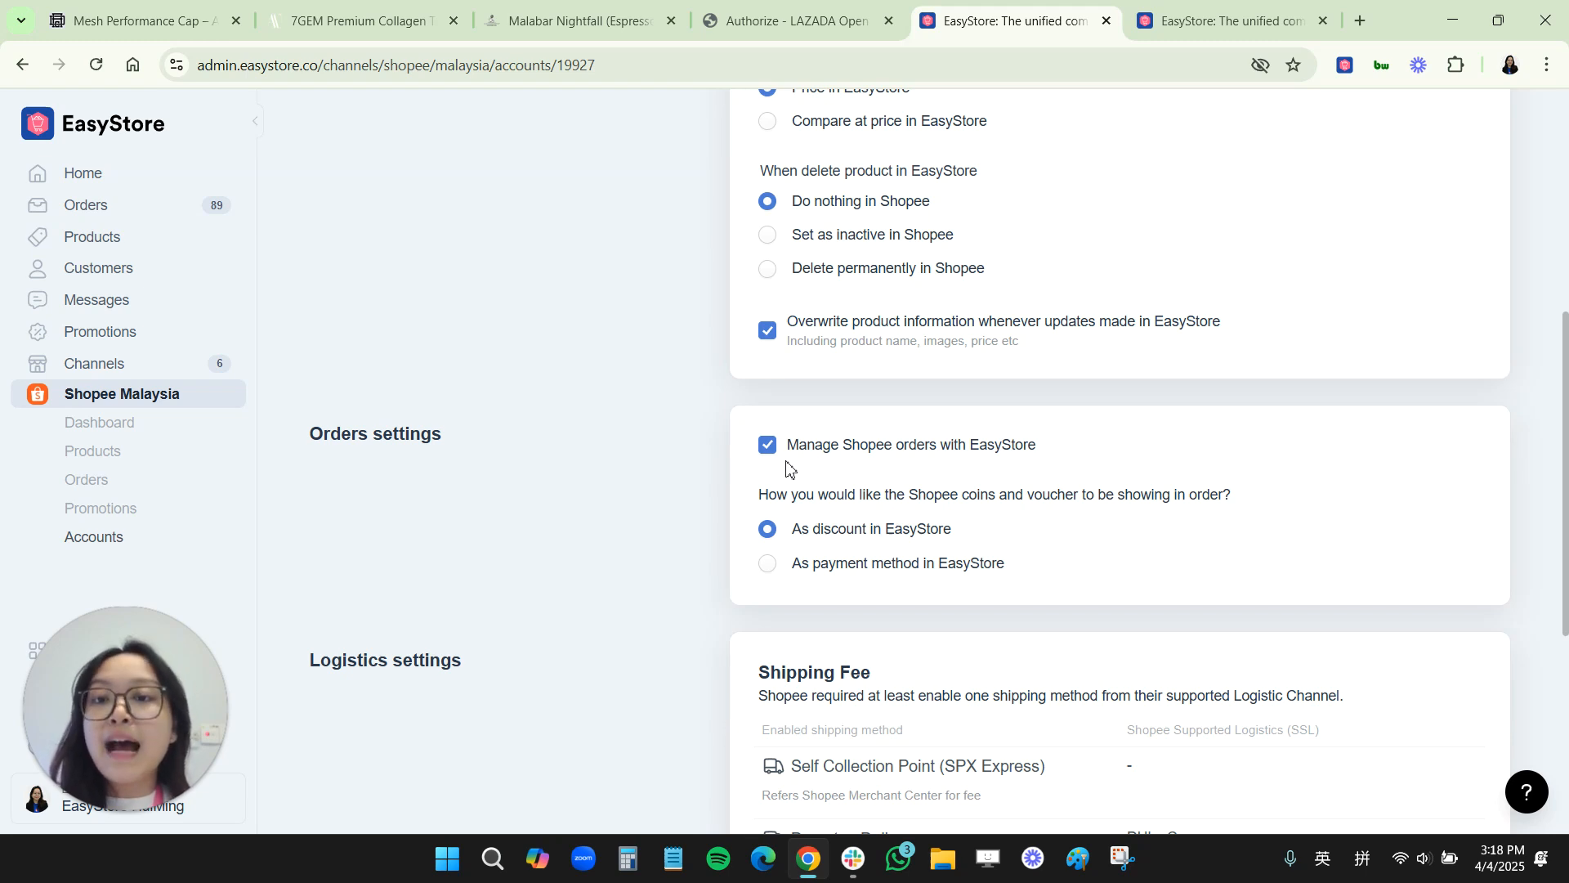
click(766, 333)
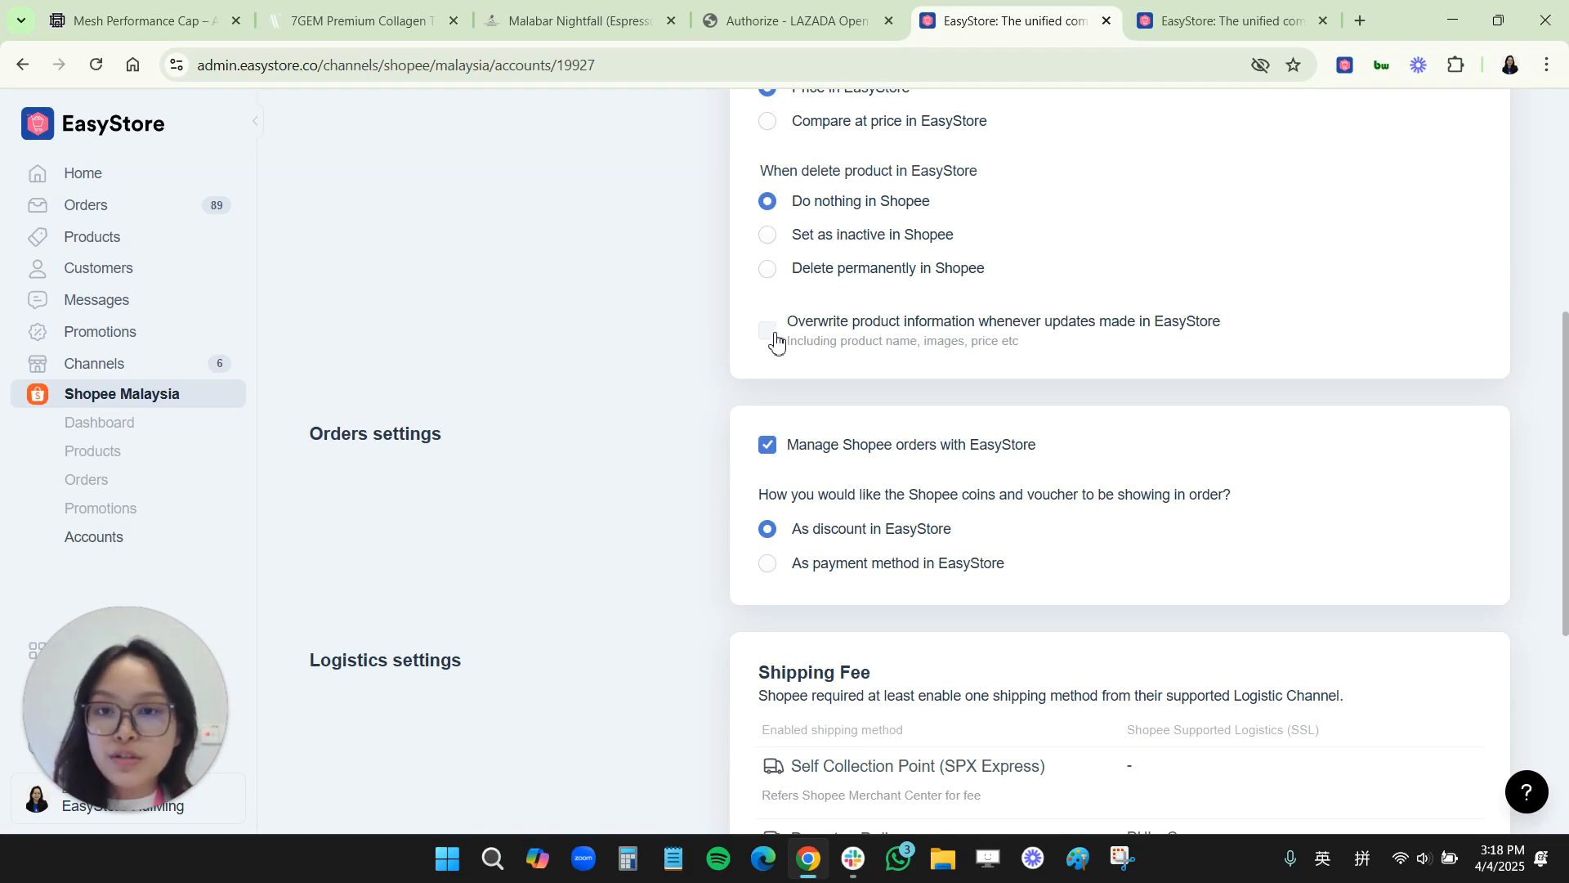
scroll(769, 465, down, 1)
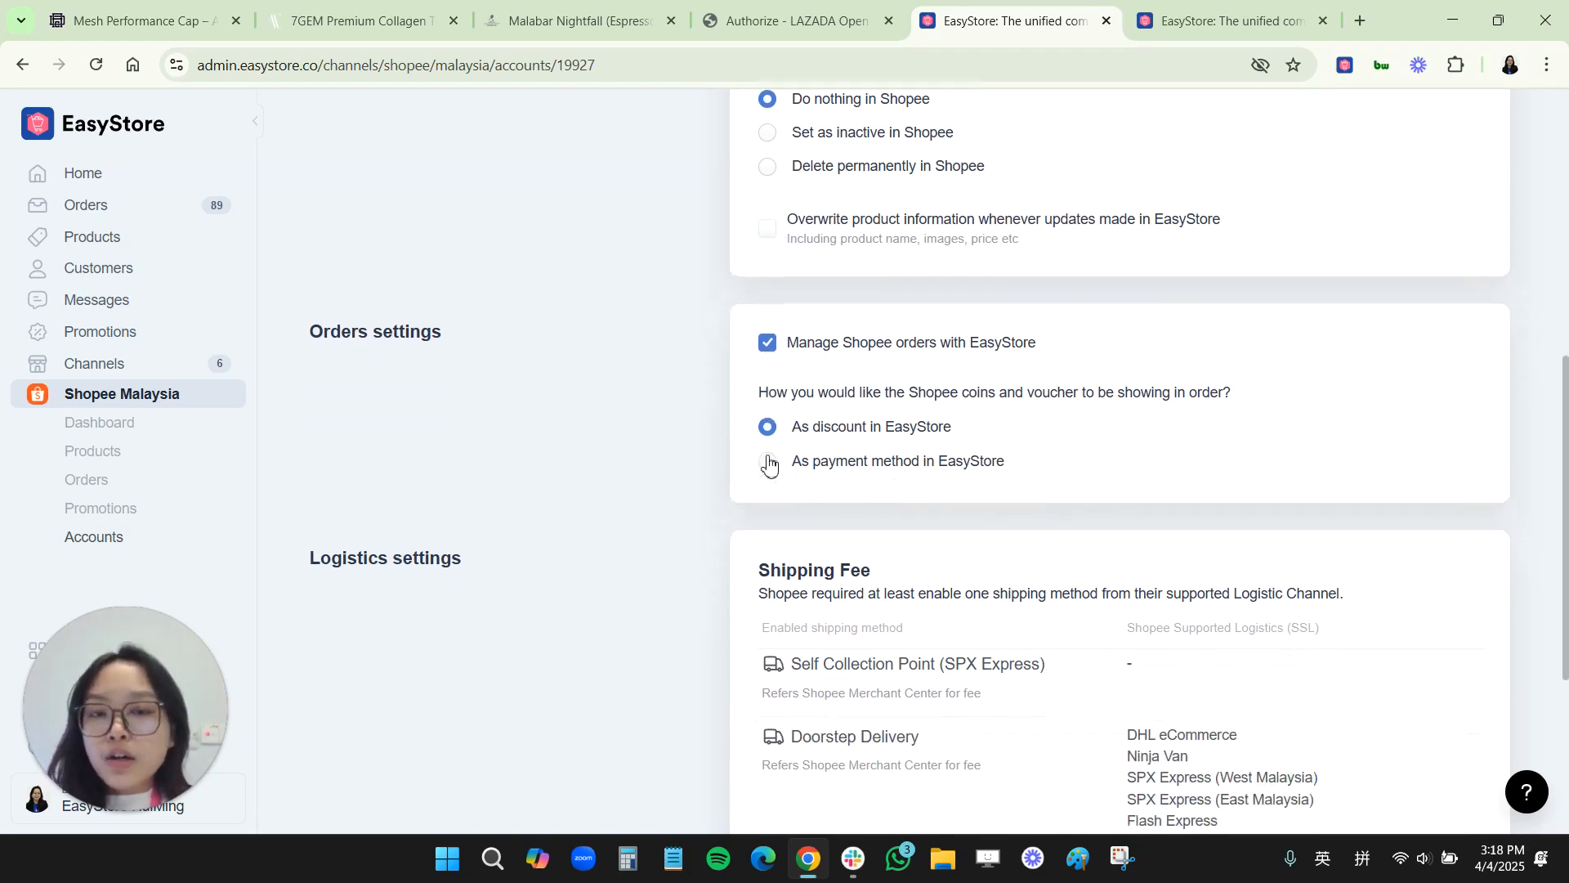
scroll(806, 326, up, 1)
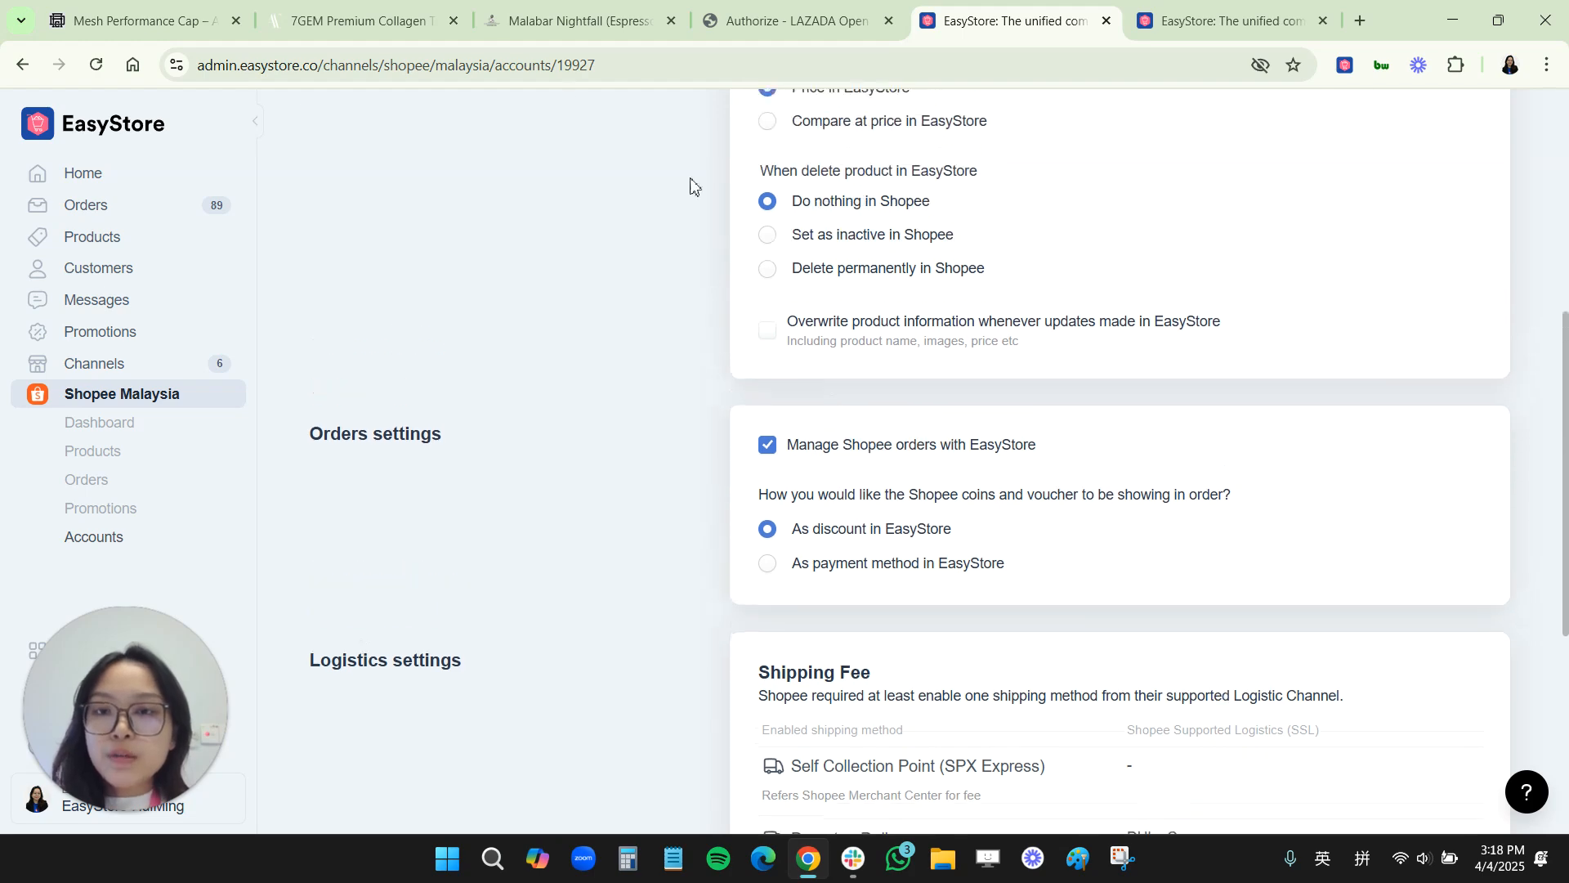
key(ctrl+shift+d)
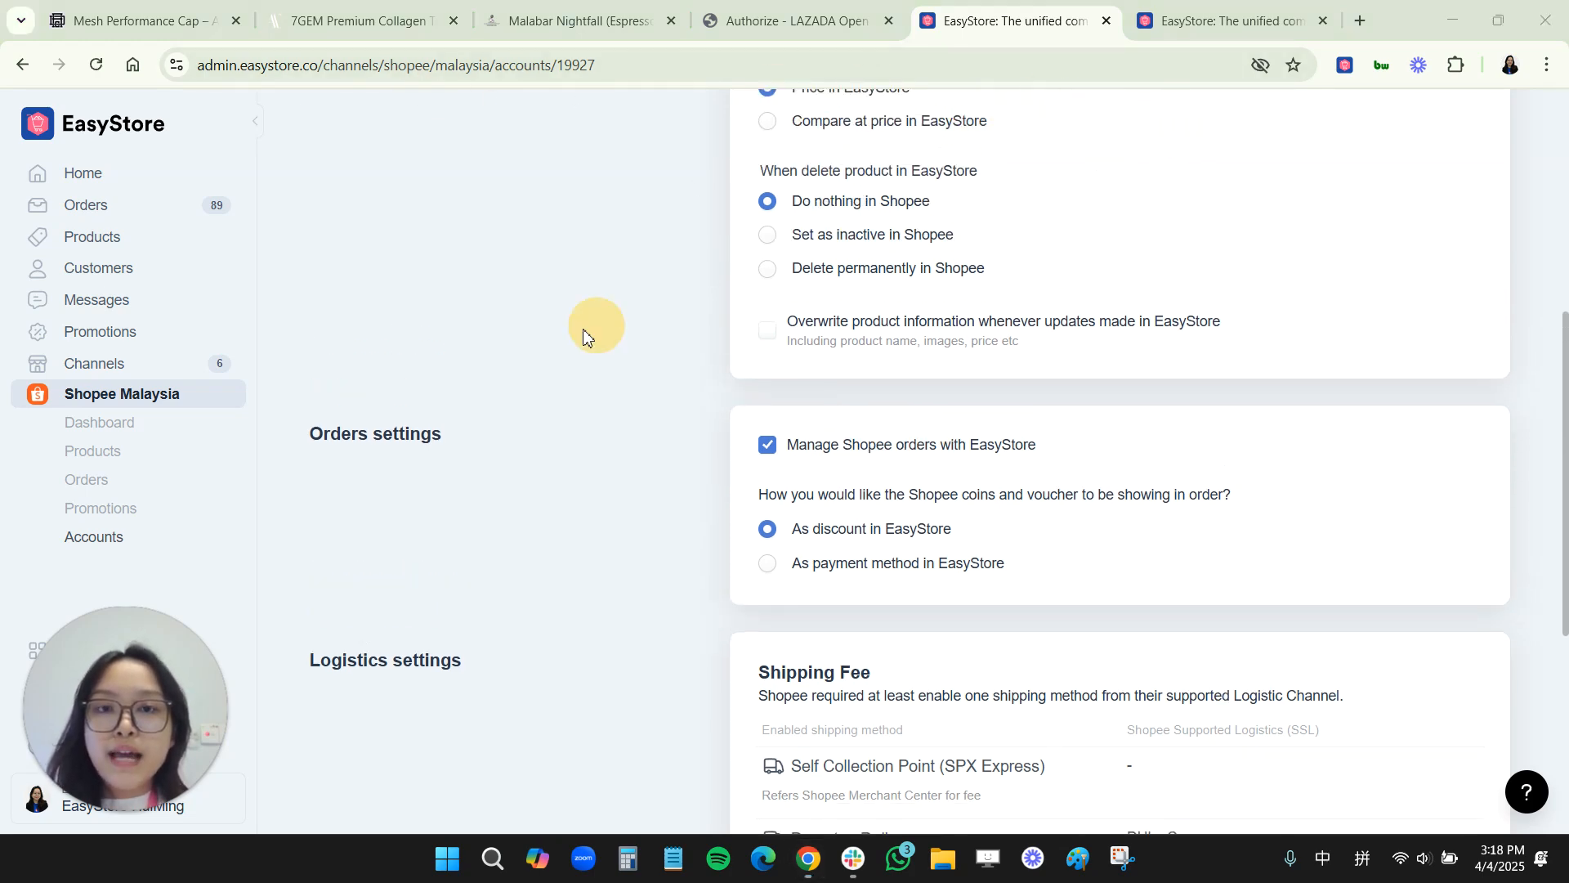
scroll(592, 331, up, 4)
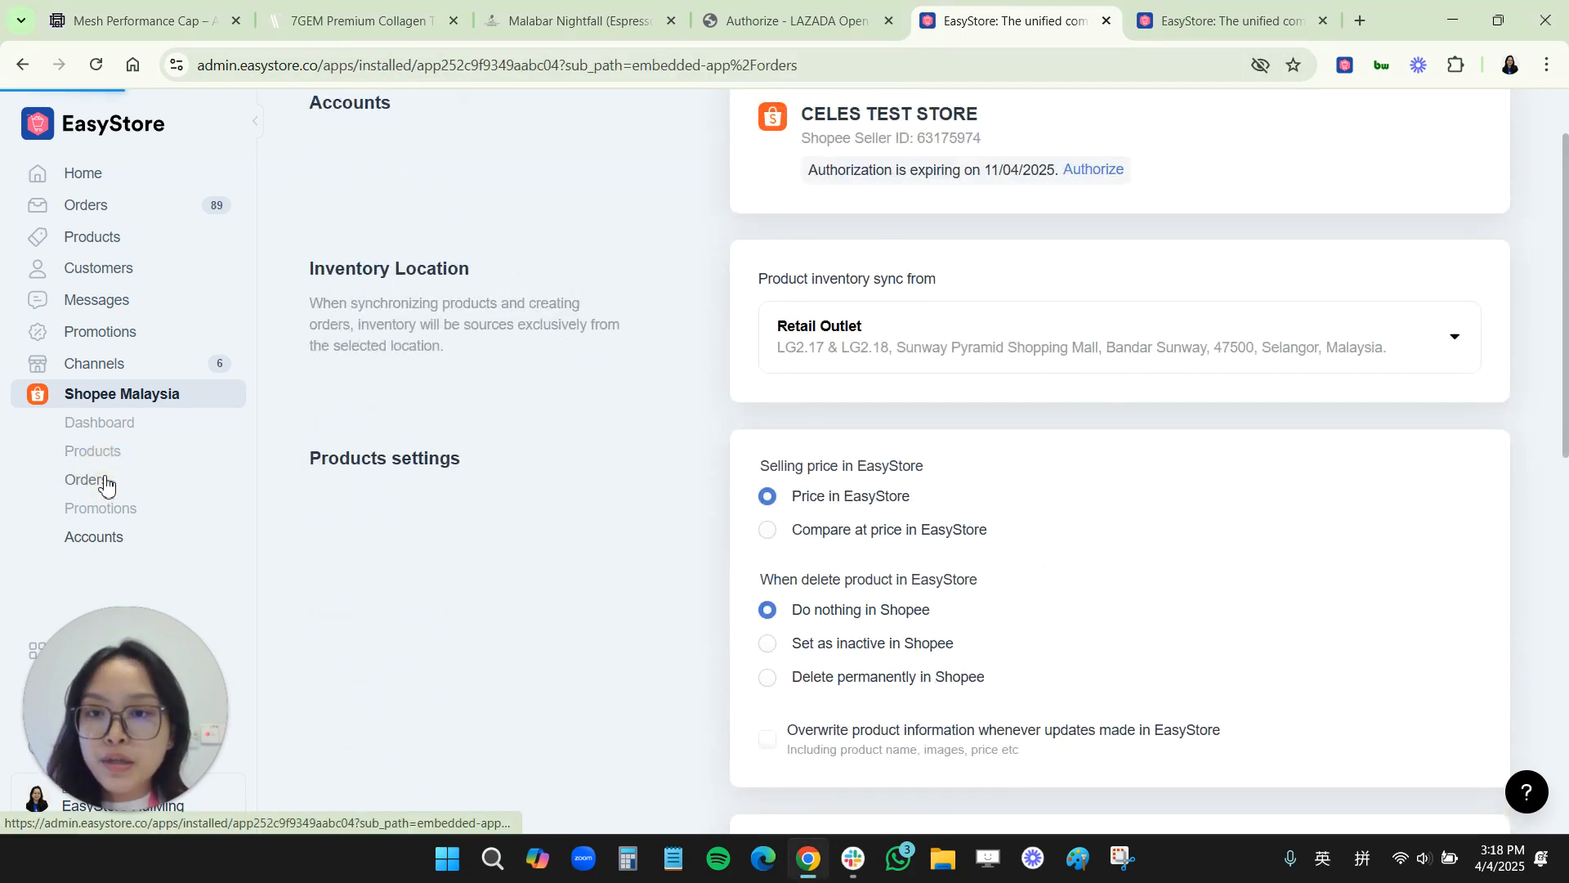
Step: Filter the store's order list to show only orders from the Shopee Malaysia channel
click(106, 484)
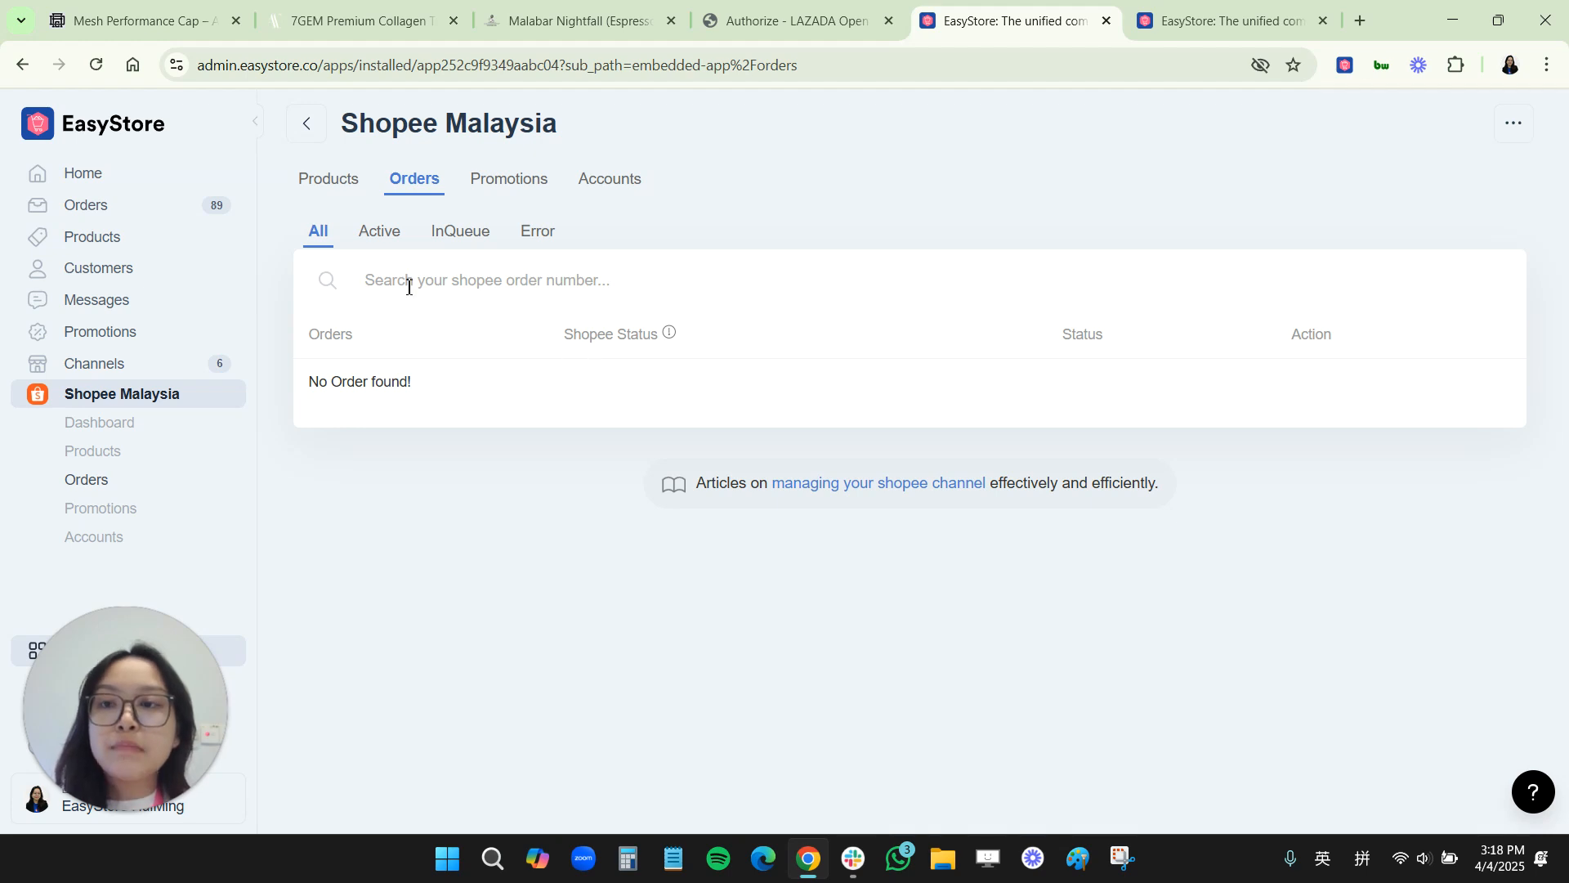
click(111, 215)
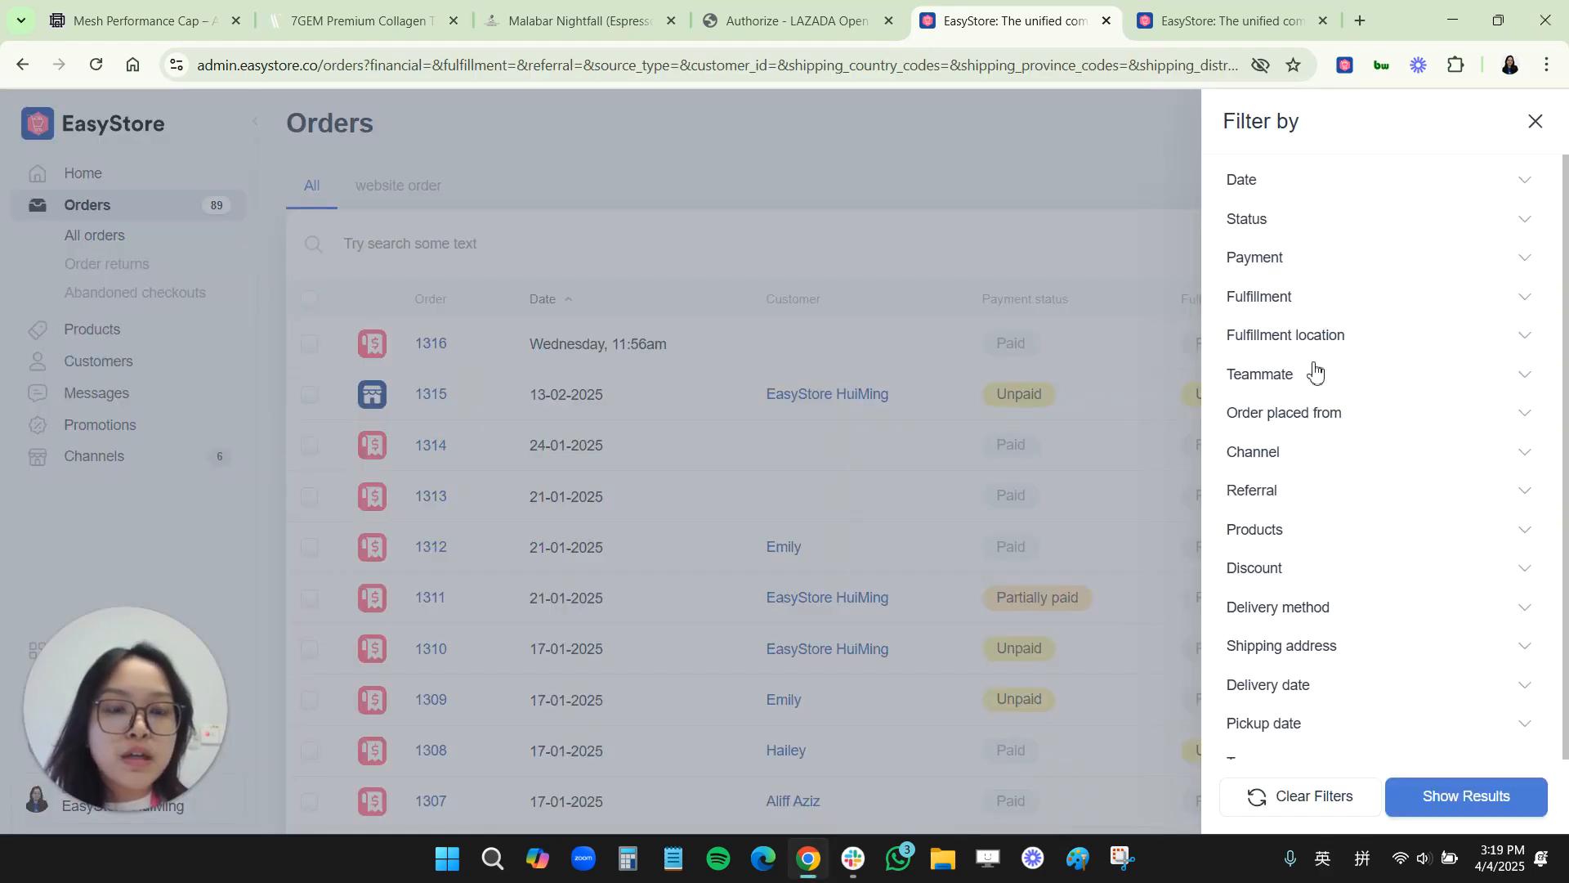
click(1255, 452)
click(1232, 483)
click(1439, 797)
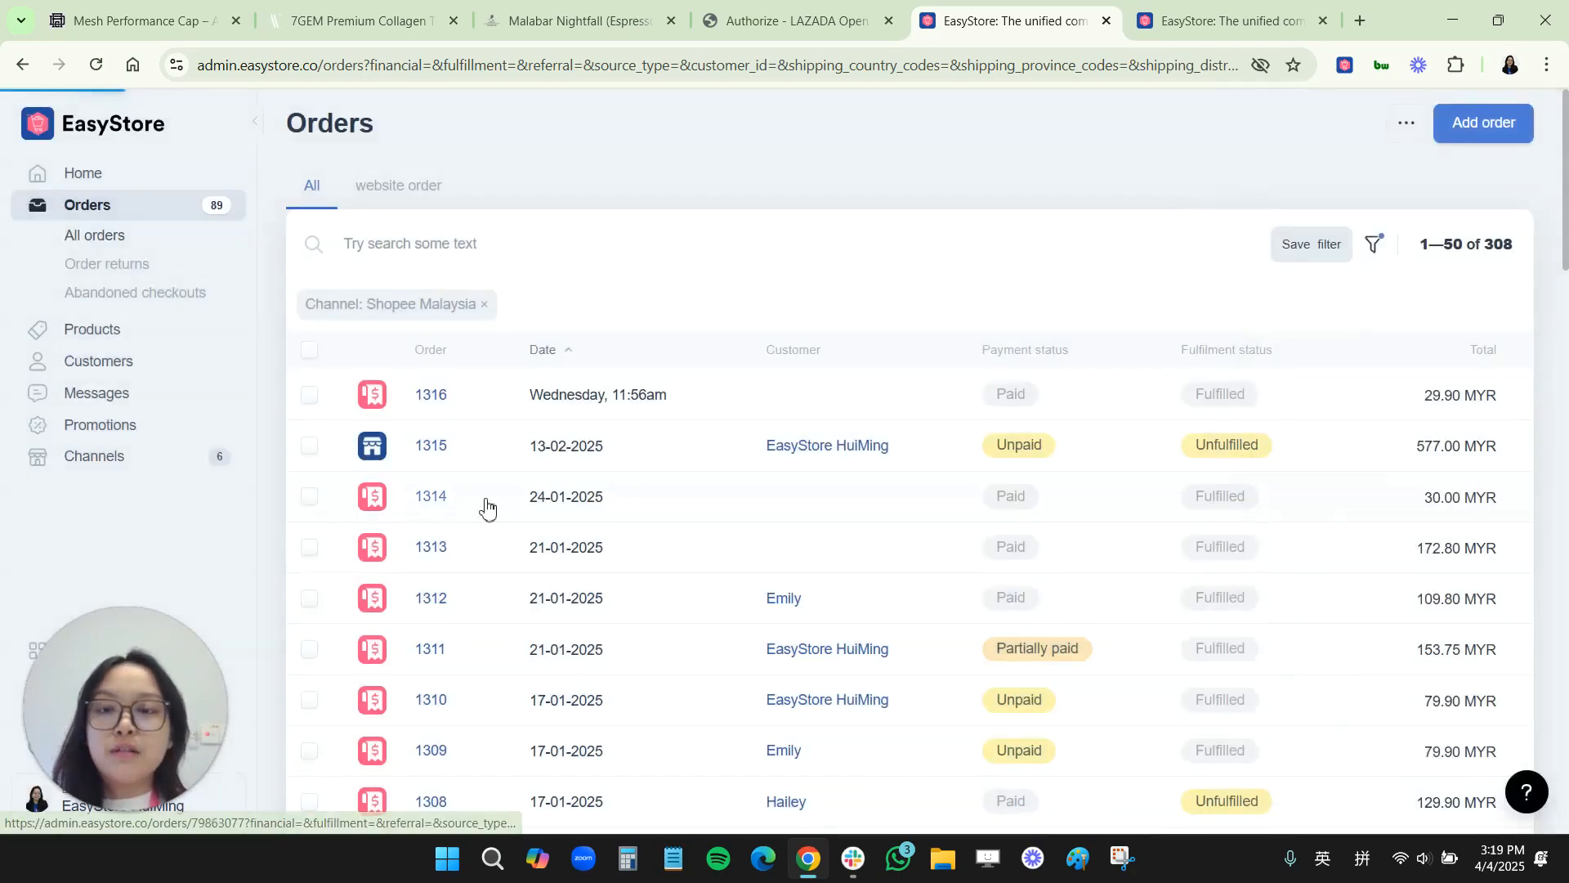
Step: Open Shopee order 1279 to examine its channel, customer and item details, then return to the filtered orders
click(308, 351)
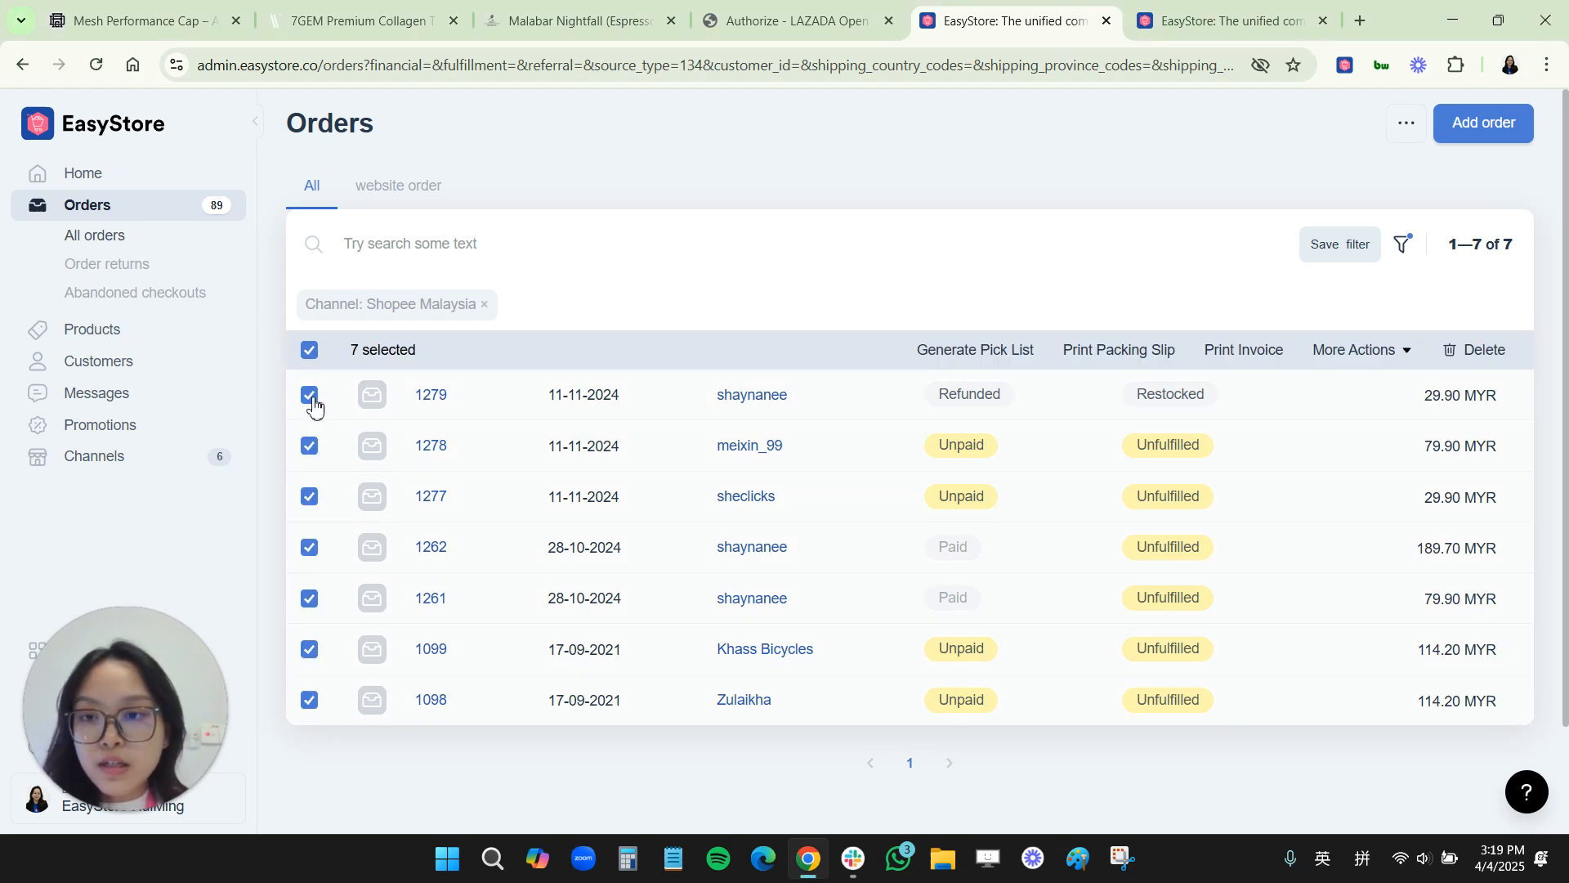
click(308, 351)
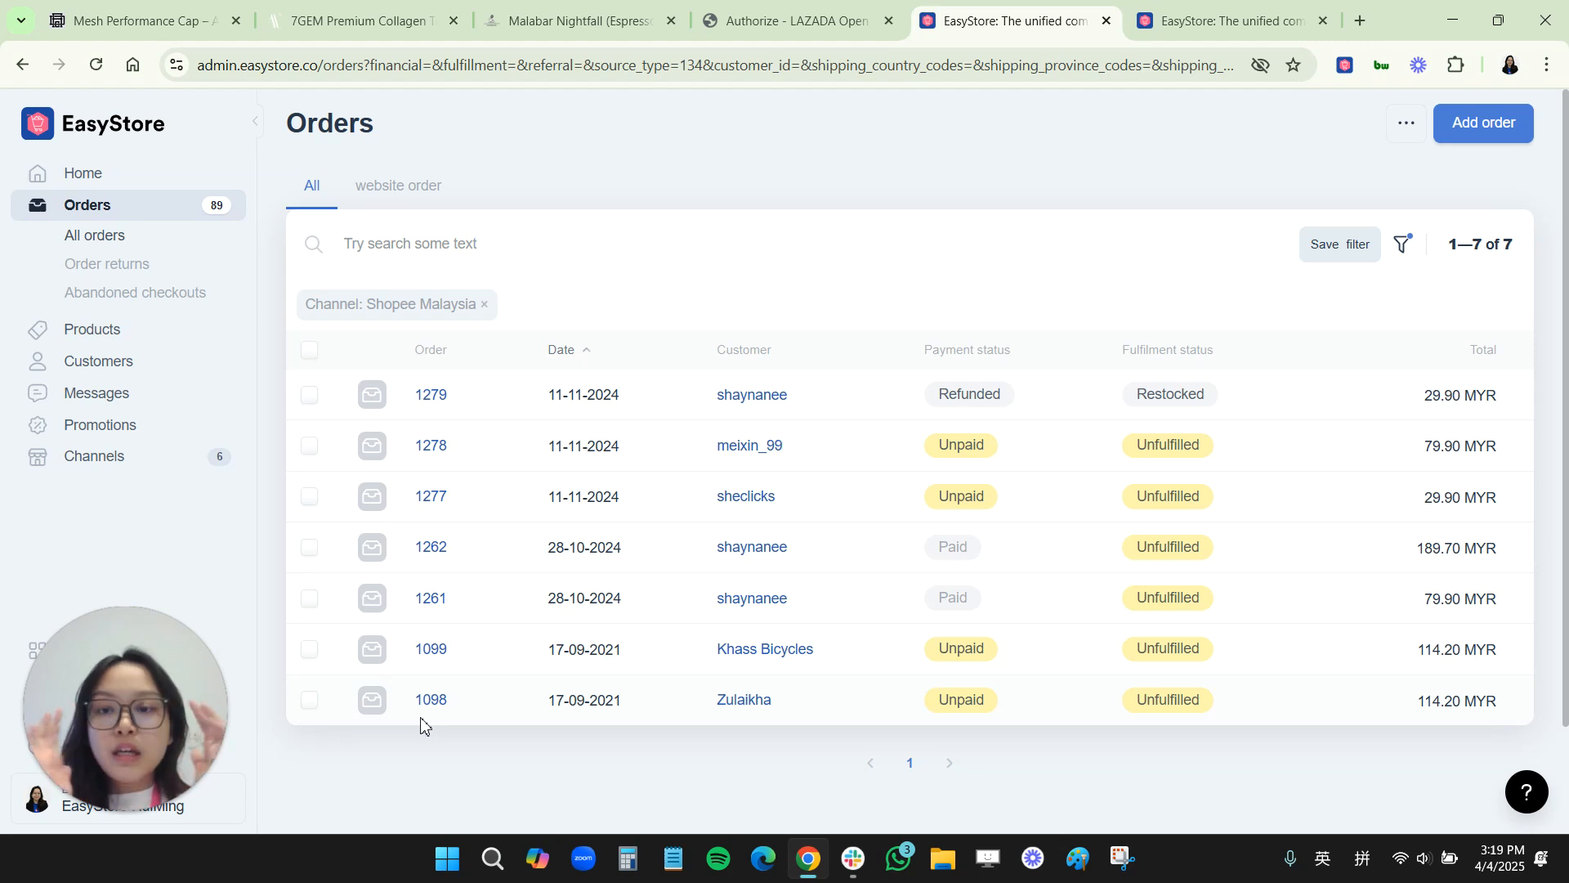
click(435, 395)
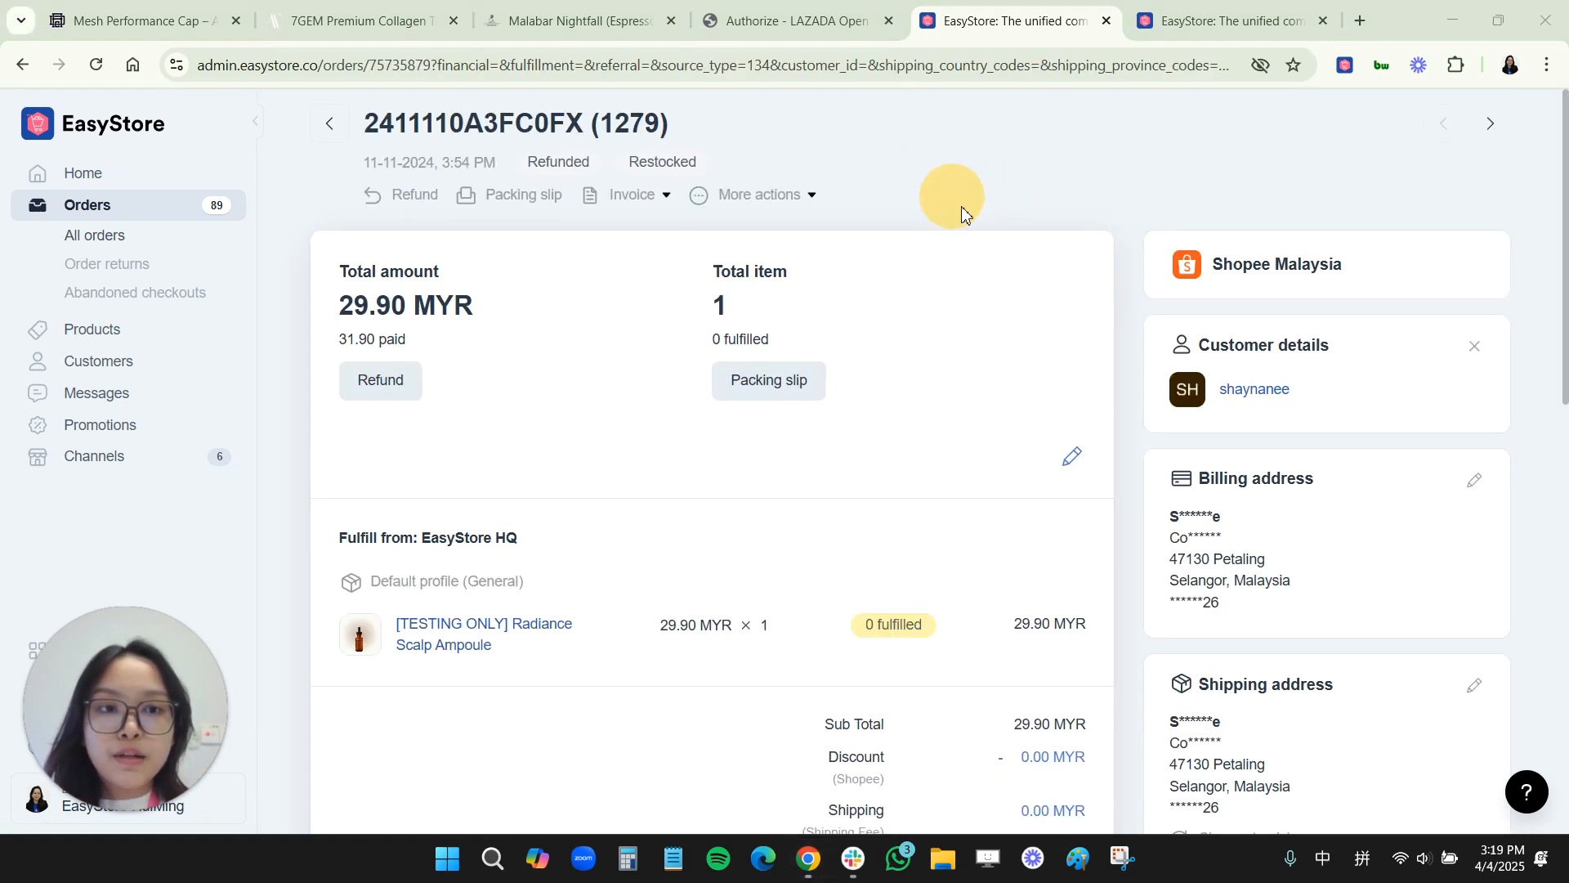
drag(1361, 269, 1177, 263)
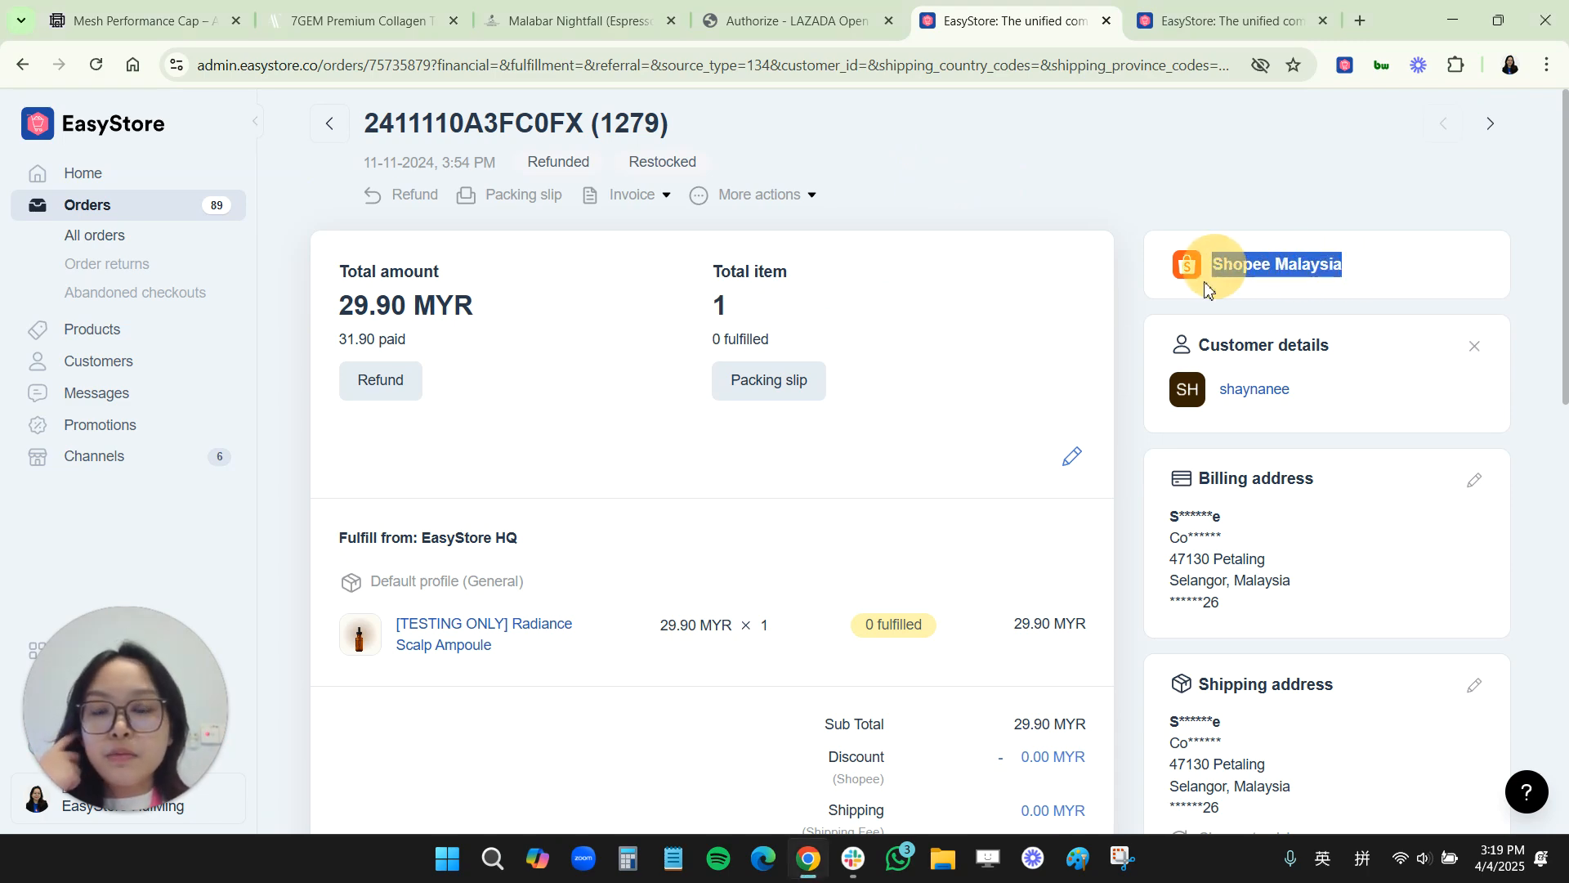
click(329, 123)
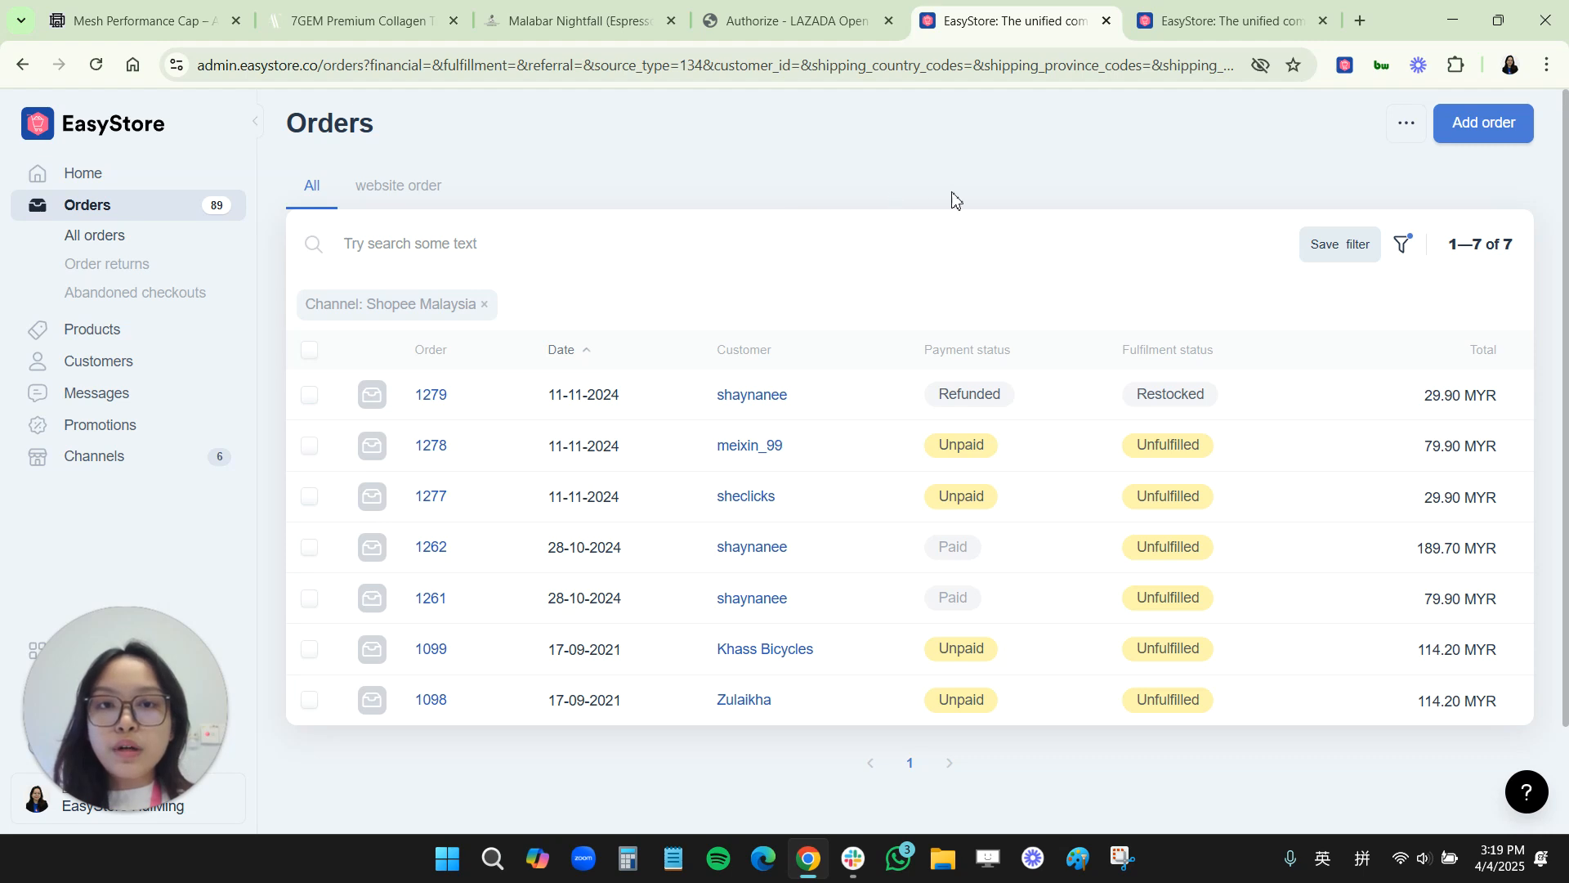
Step: Select Shopee orders 1278 through 1098 and view the bulk actions available for them
key(shift)
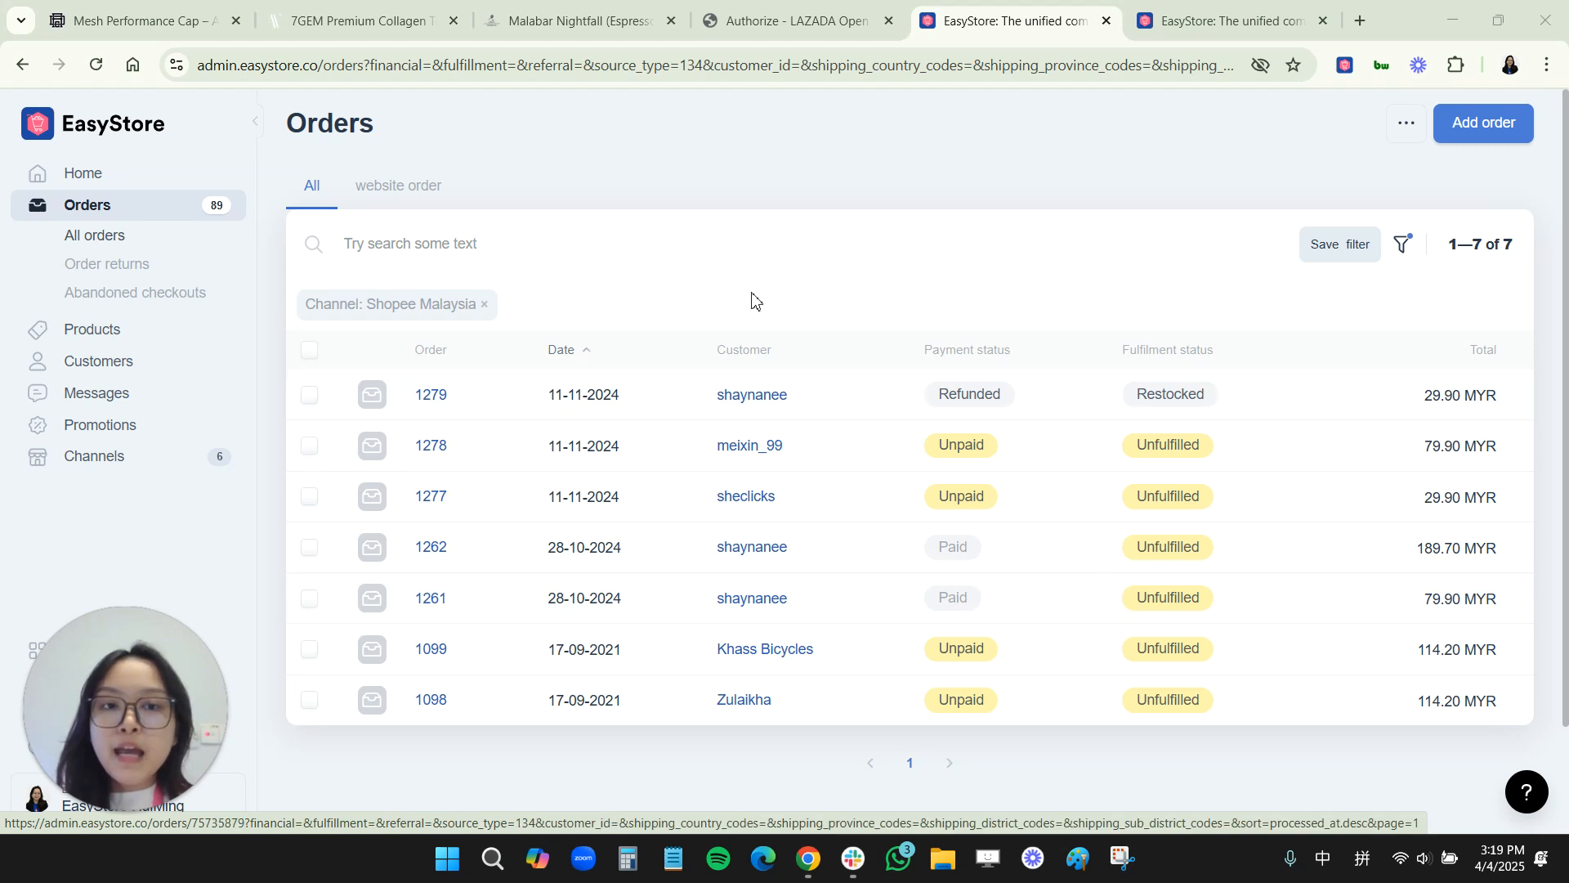
click(906, 161)
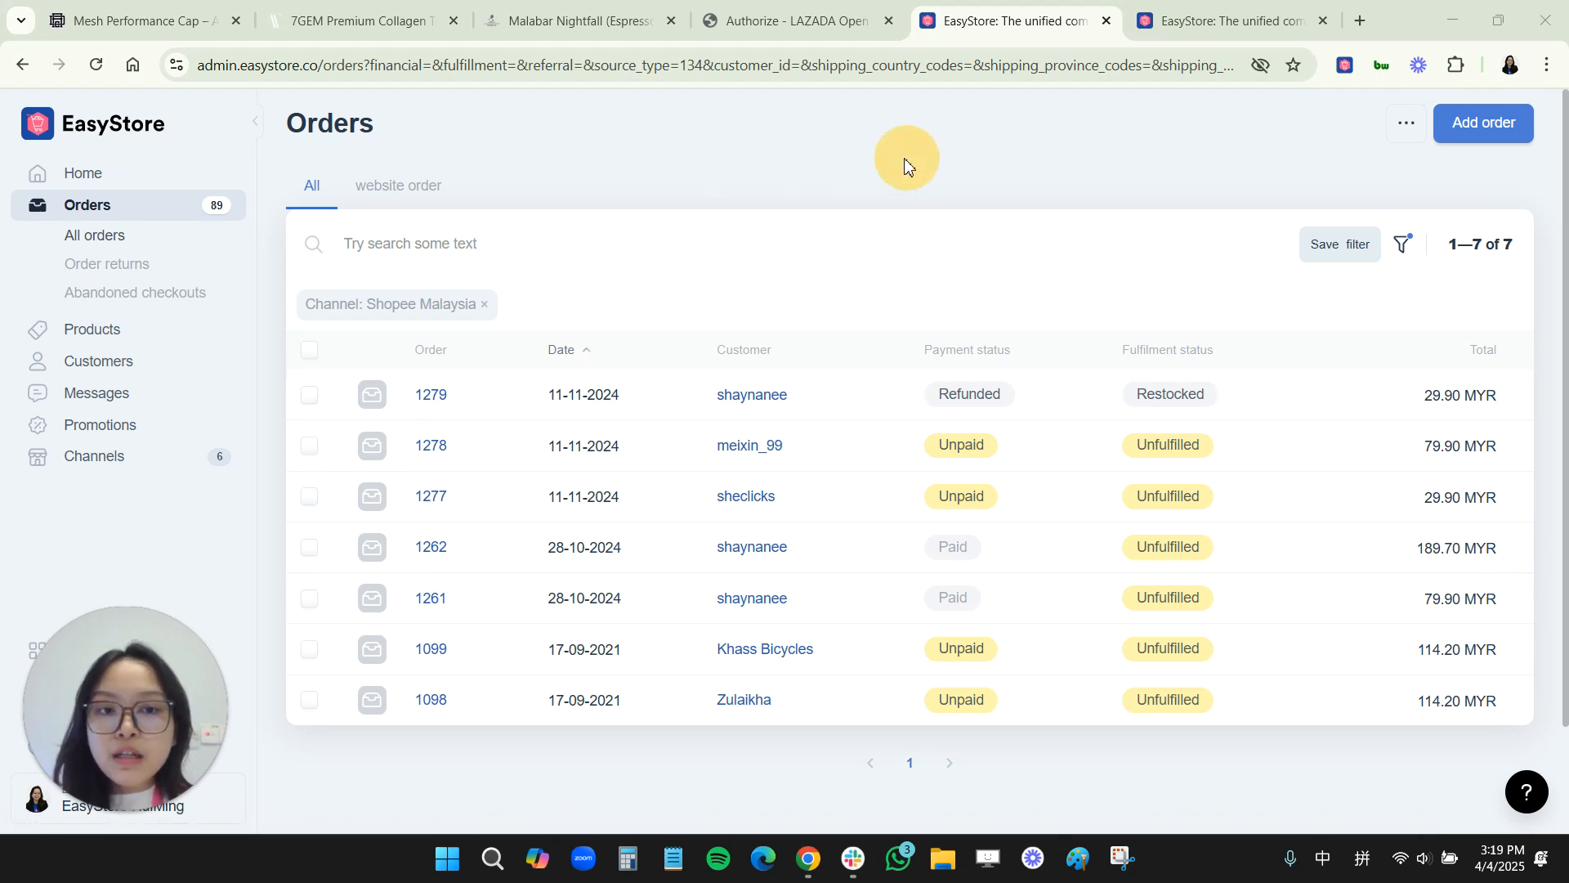
click(309, 446)
click(310, 509)
click(309, 560)
click(309, 608)
click(309, 658)
click(309, 698)
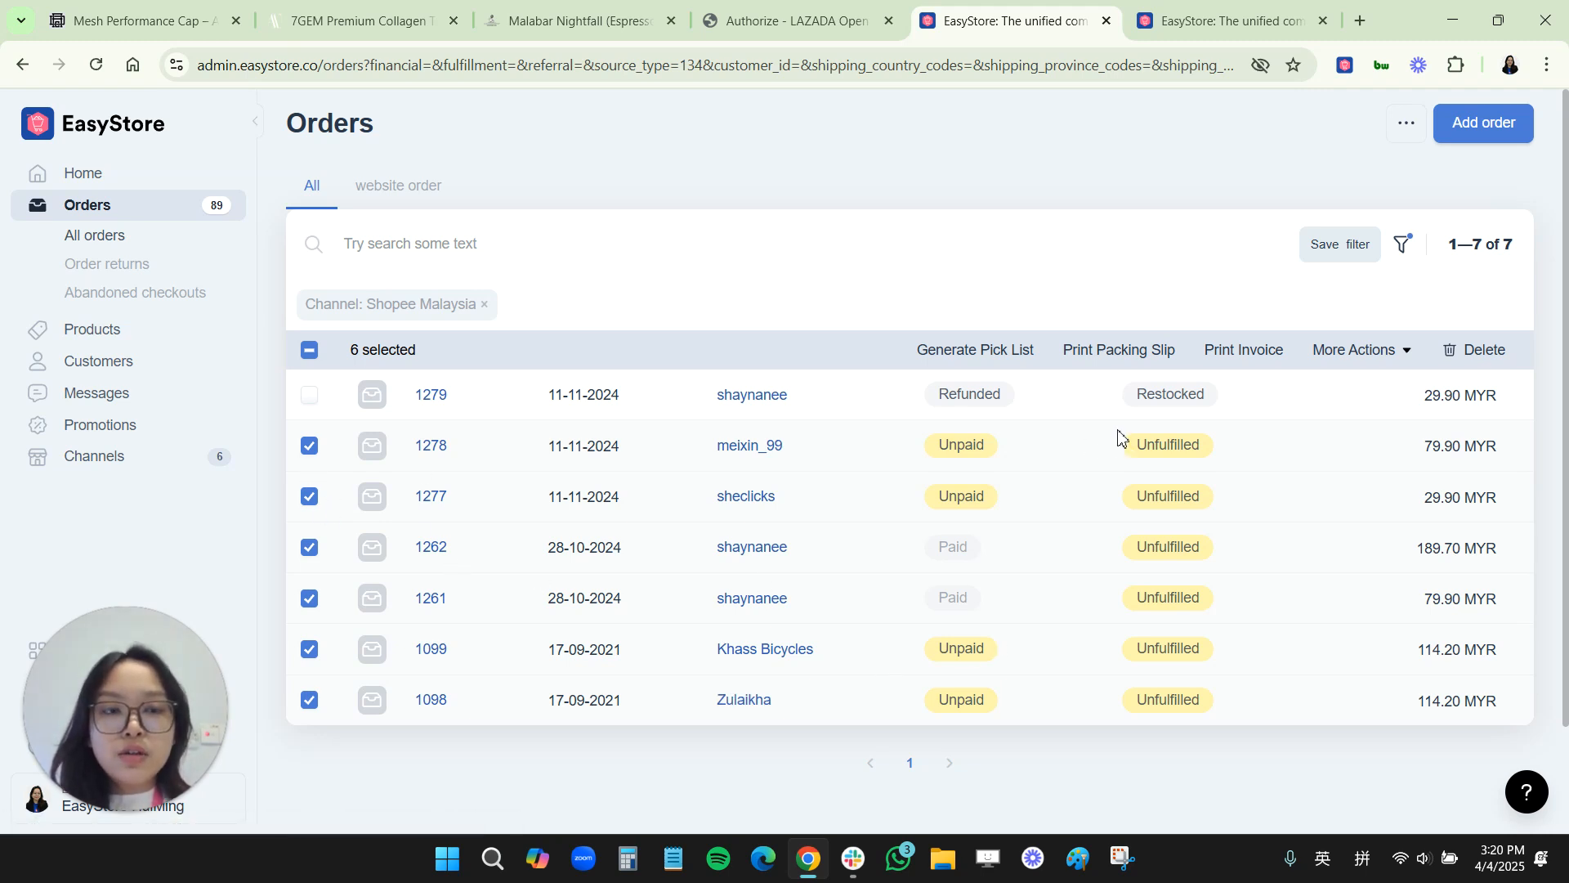
click(1391, 359)
scroll(1316, 498, down, 1)
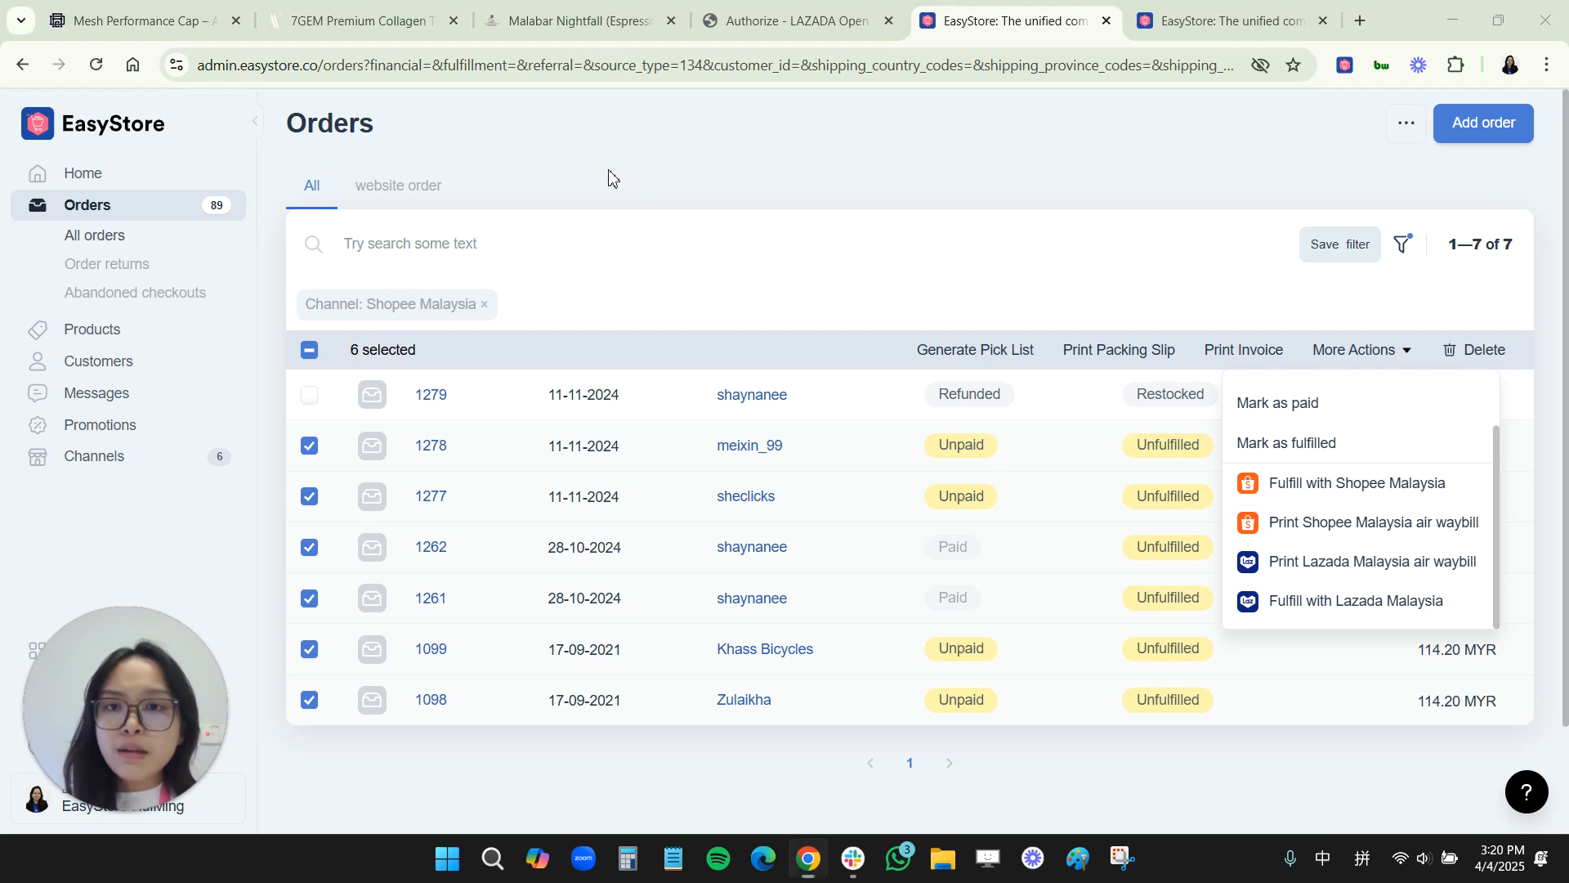
Step: Replace the channel filter with filters for Paid payment and Unfulfilled fulfillment status
click(484, 304)
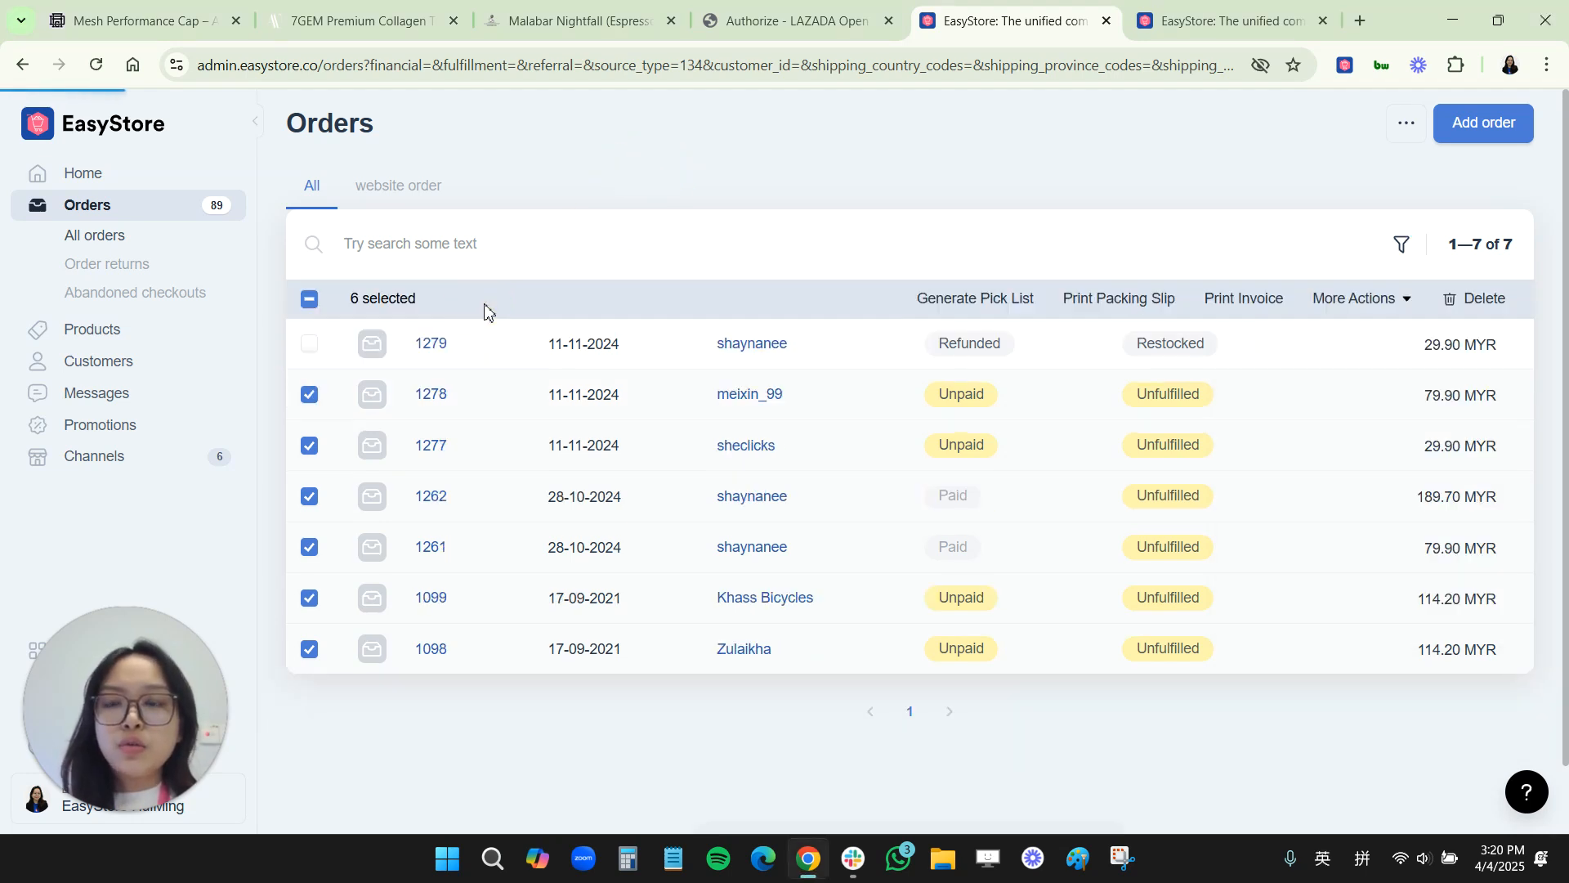
click(310, 309)
click(310, 309)
click(1375, 245)
click(1251, 452)
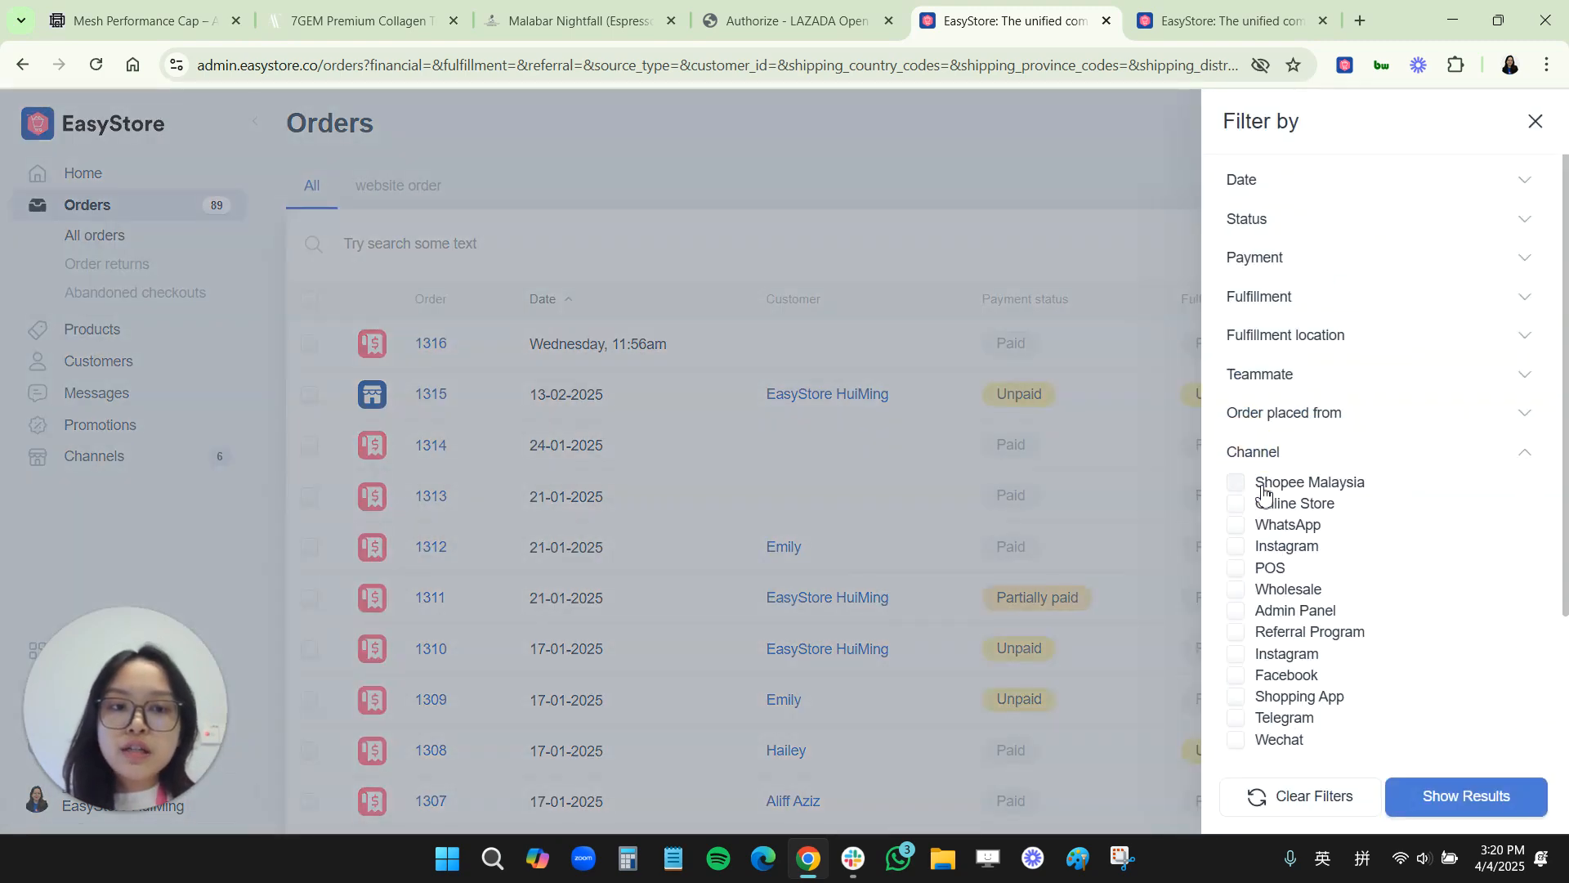
scroll(1291, 650, down, 1)
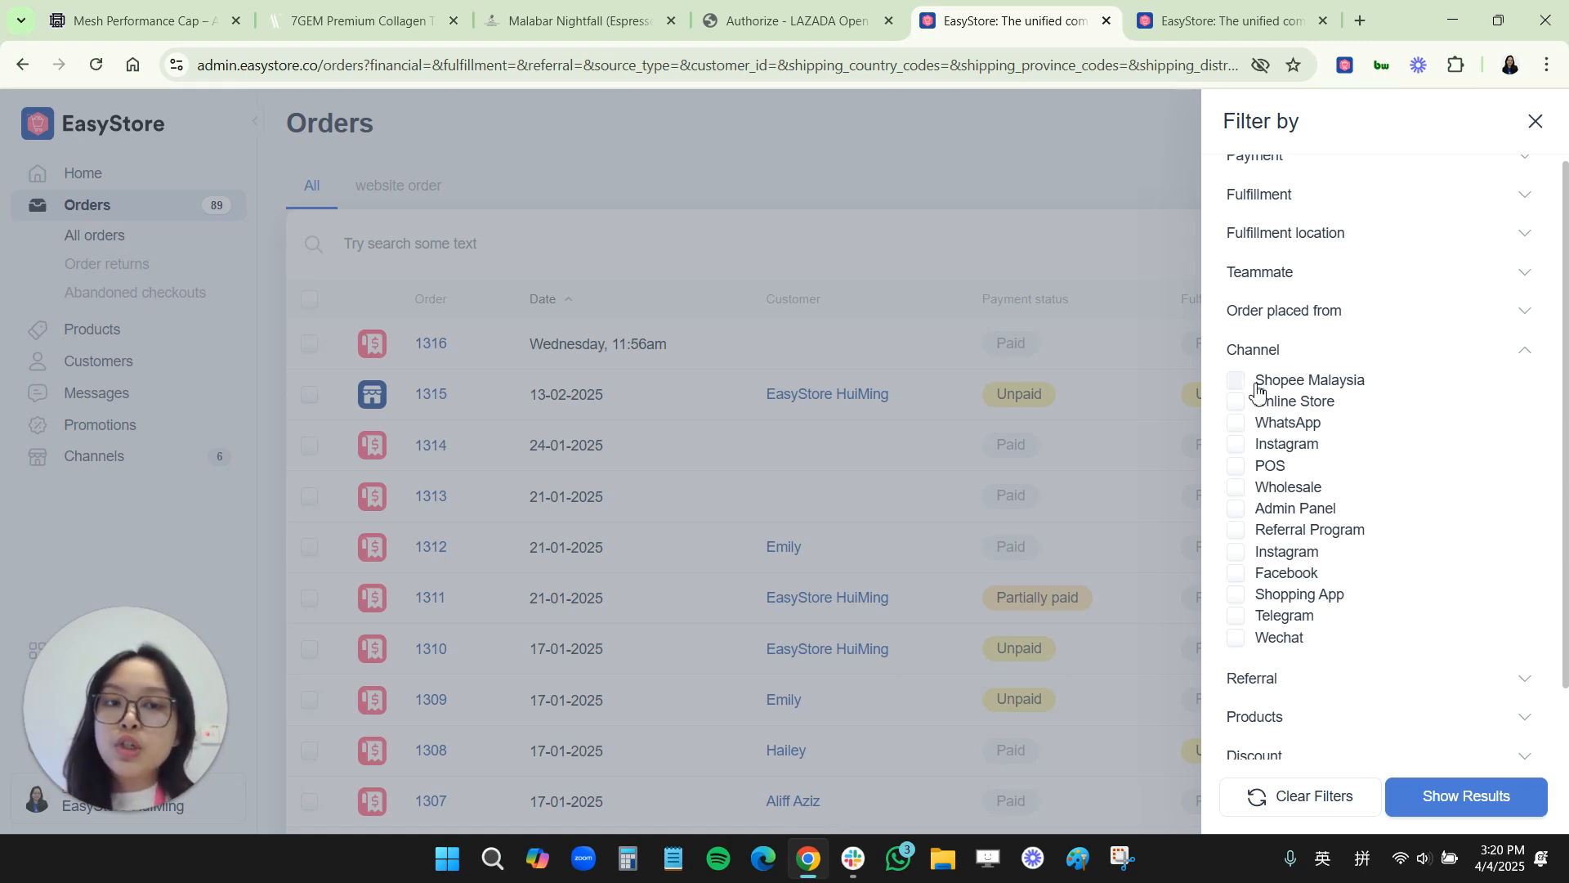
scroll(1257, 392, up, 1)
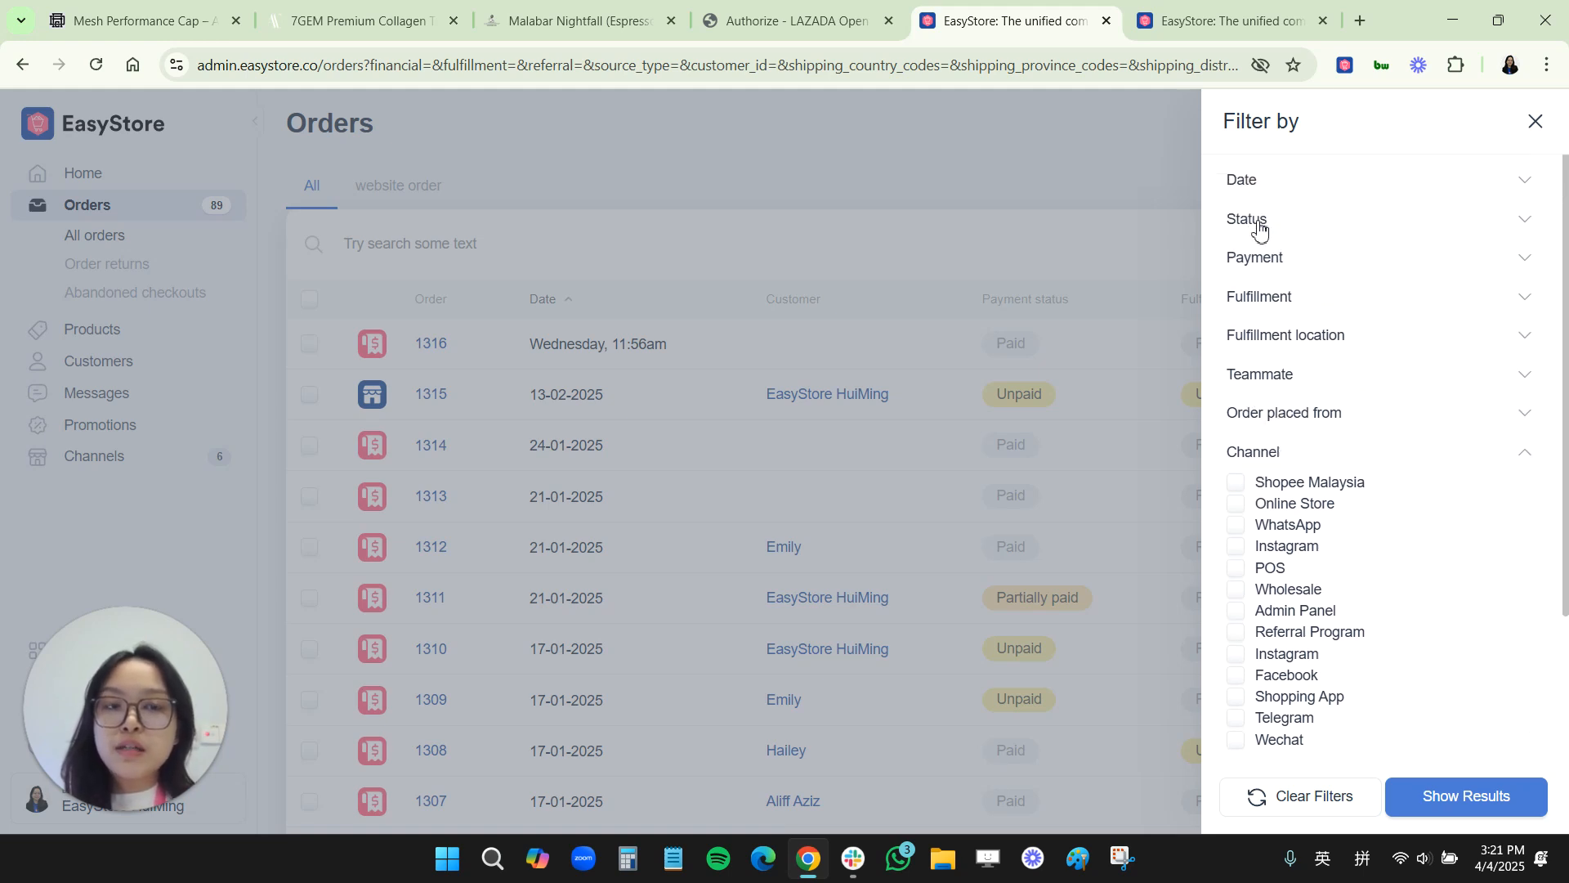
click(1249, 261)
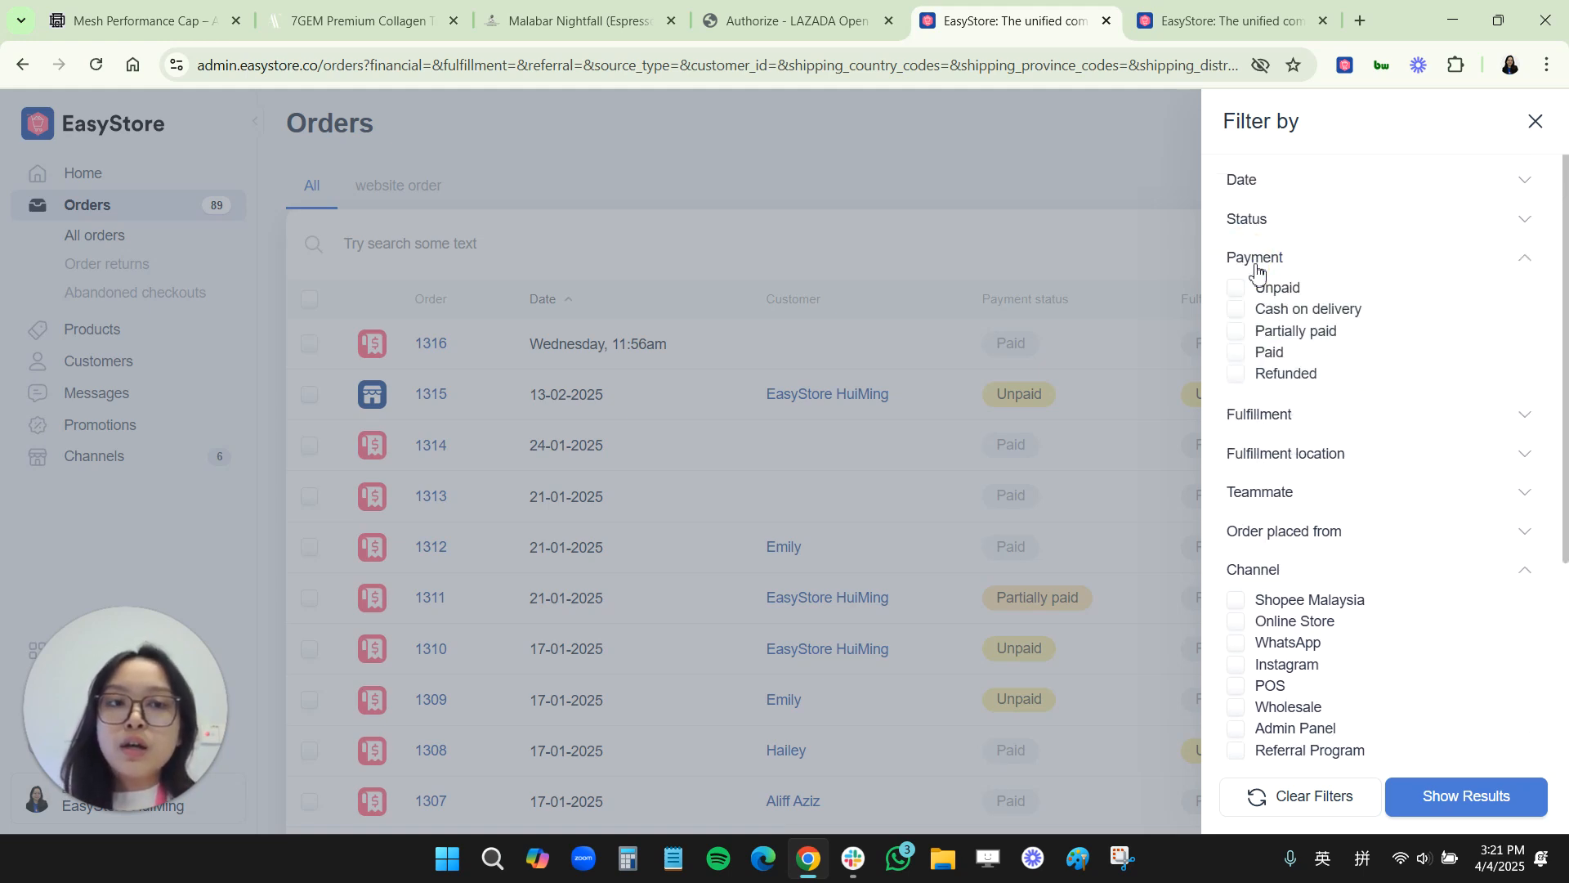
click(1239, 360)
click(1255, 442)
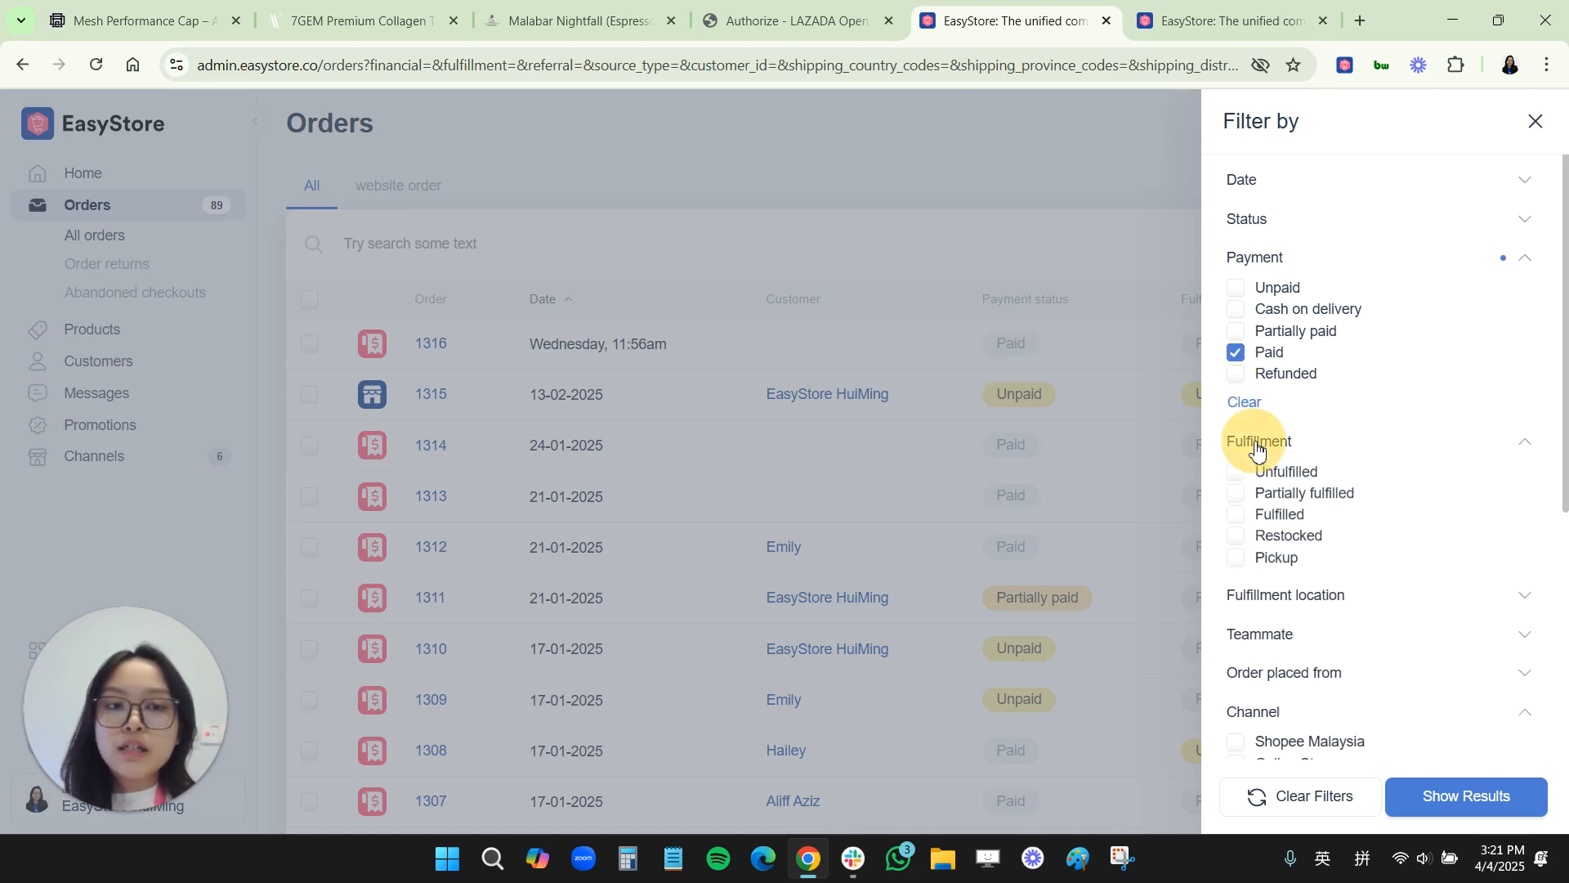
click(1246, 481)
click(1420, 797)
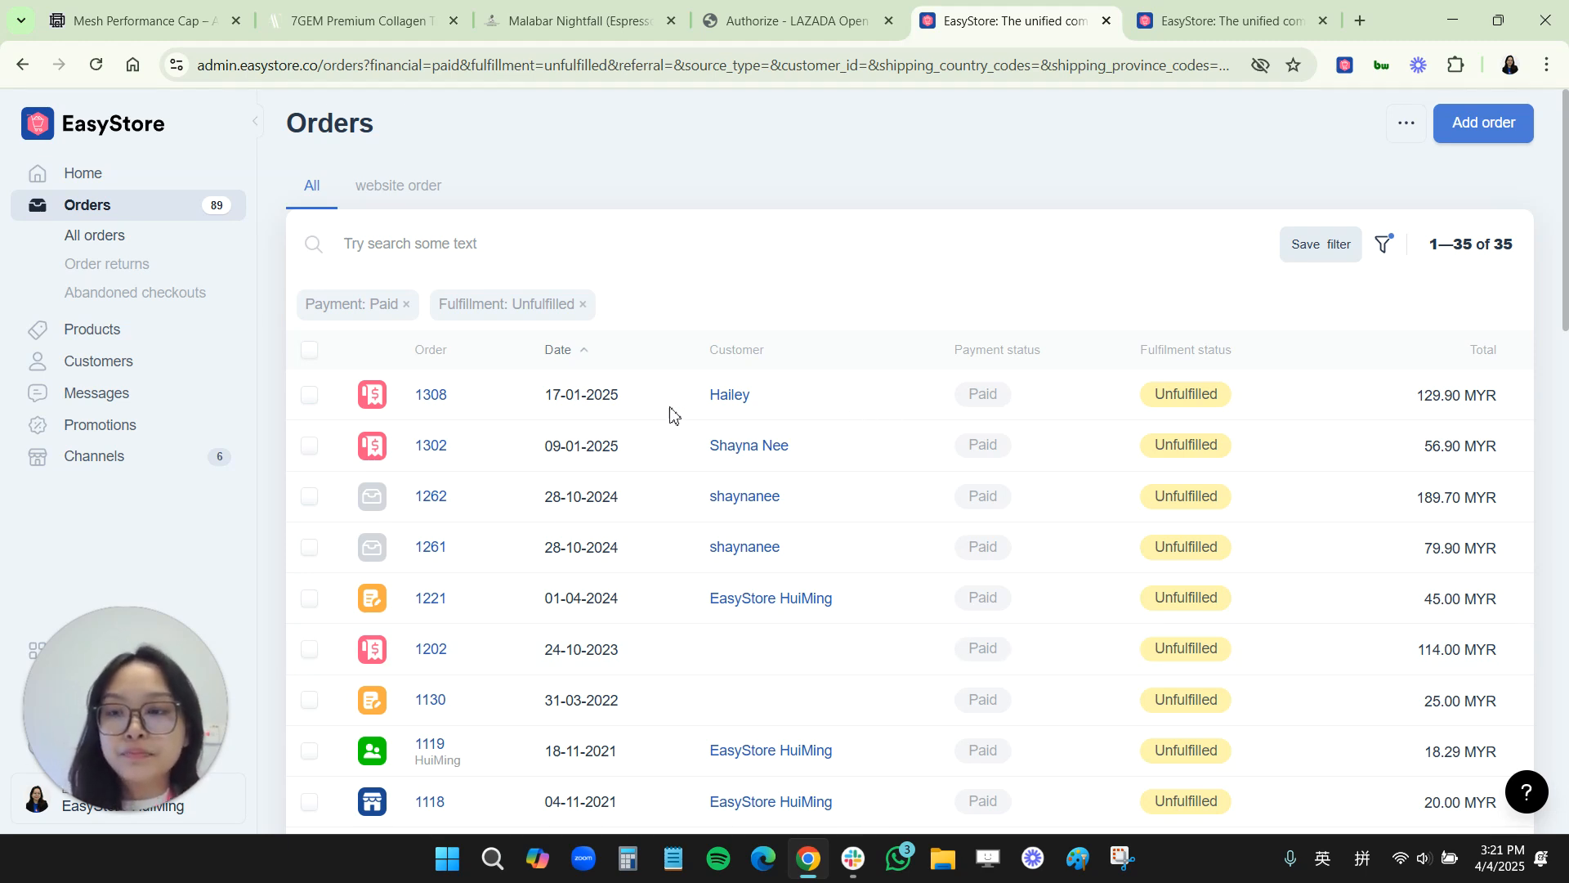
Step: Open the Shopee Malaysia channel's product list from Channels
click(163, 464)
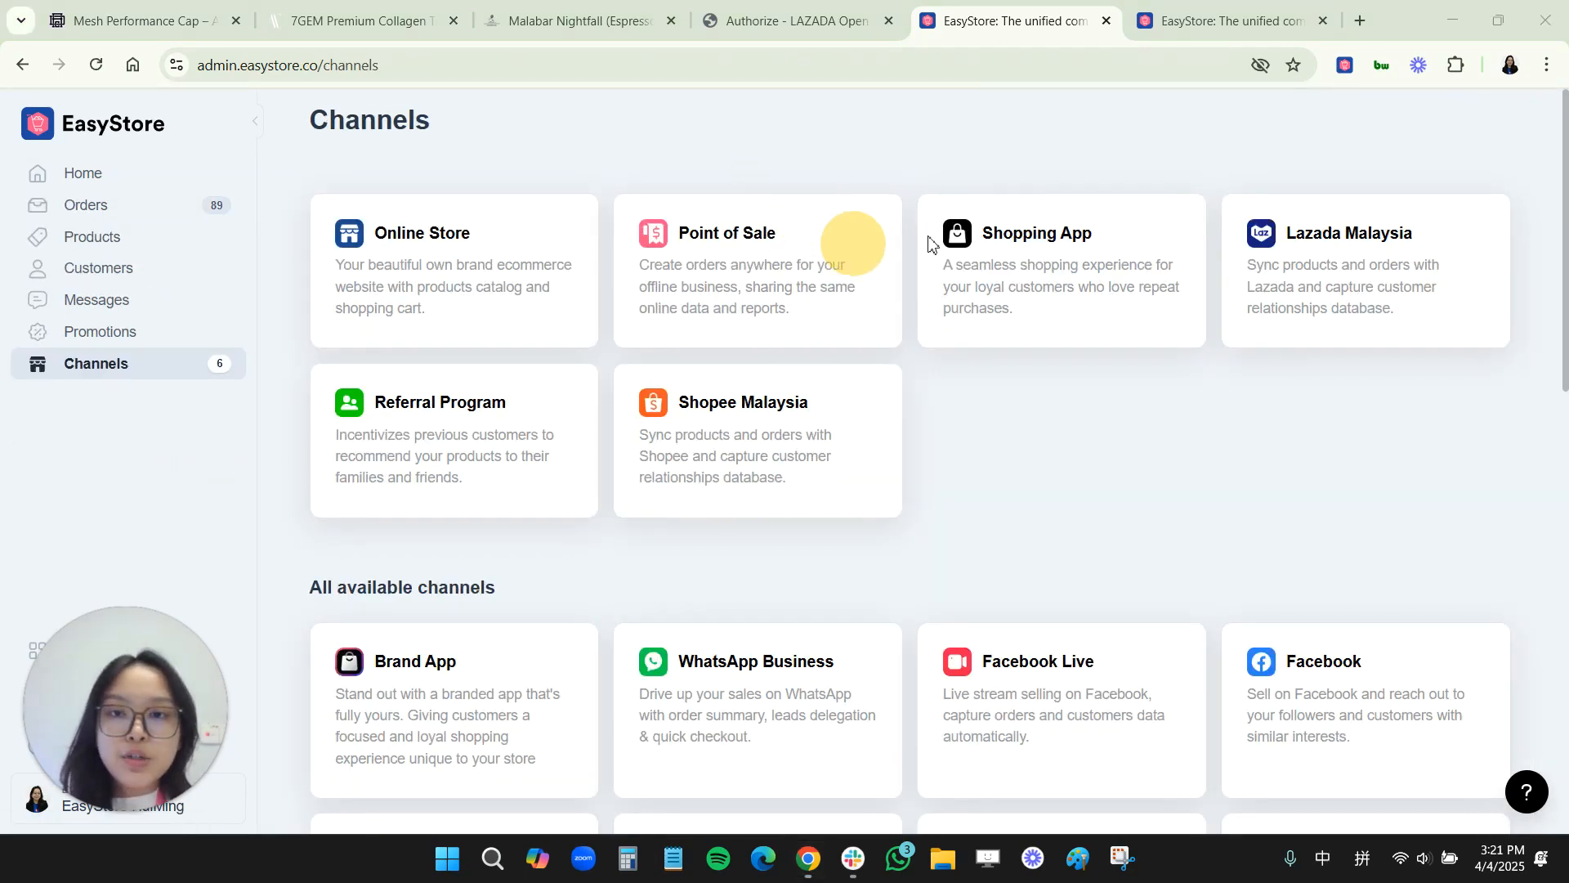
click(670, 441)
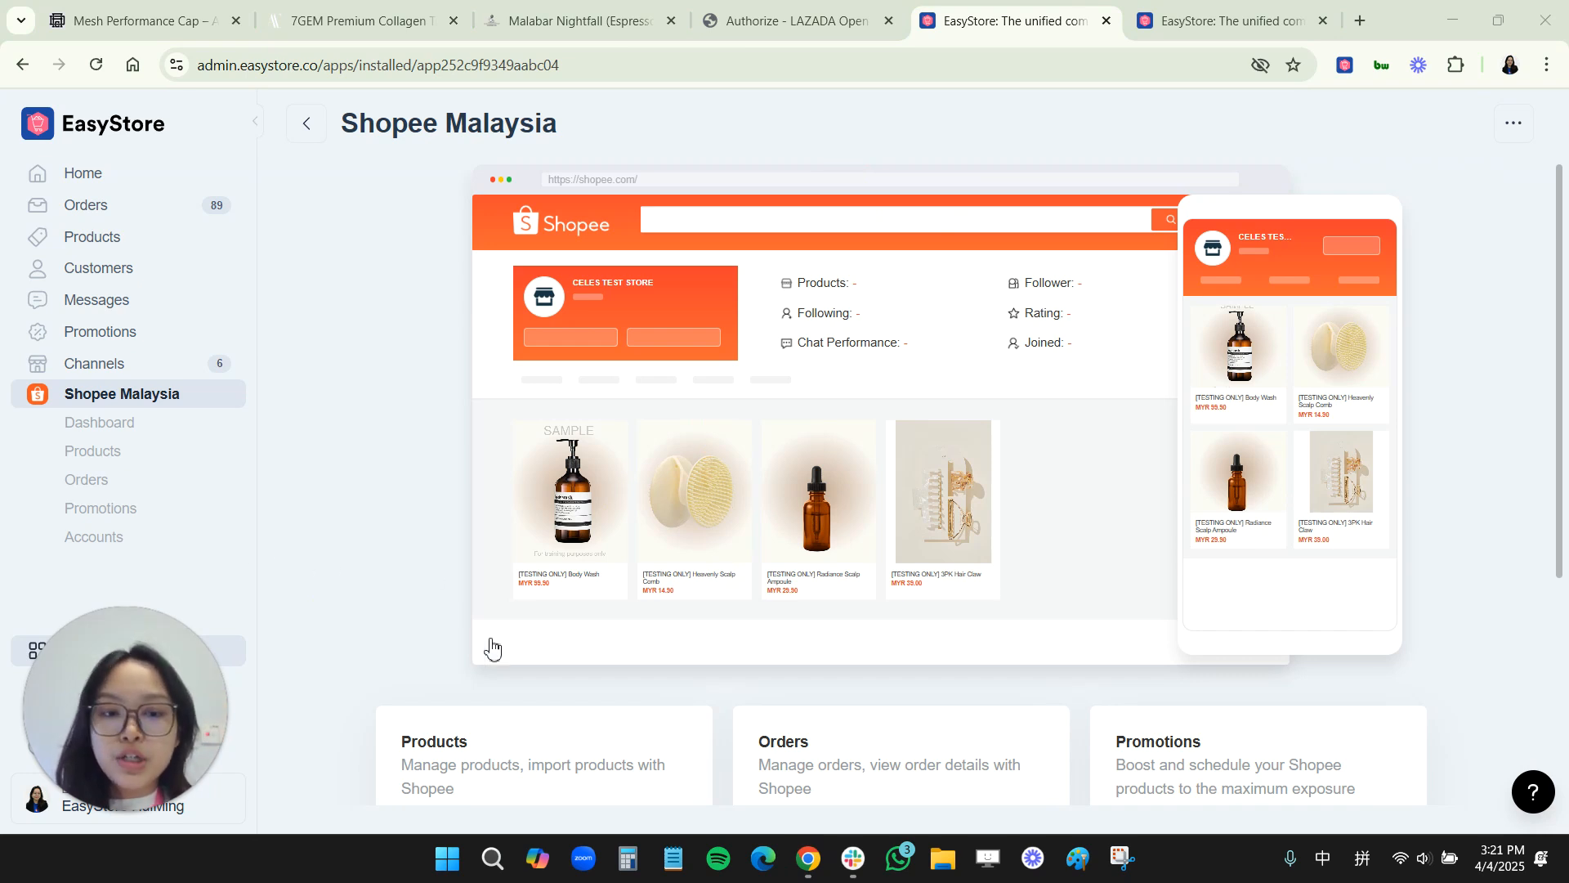
scroll(483, 649, down, 1)
click(483, 662)
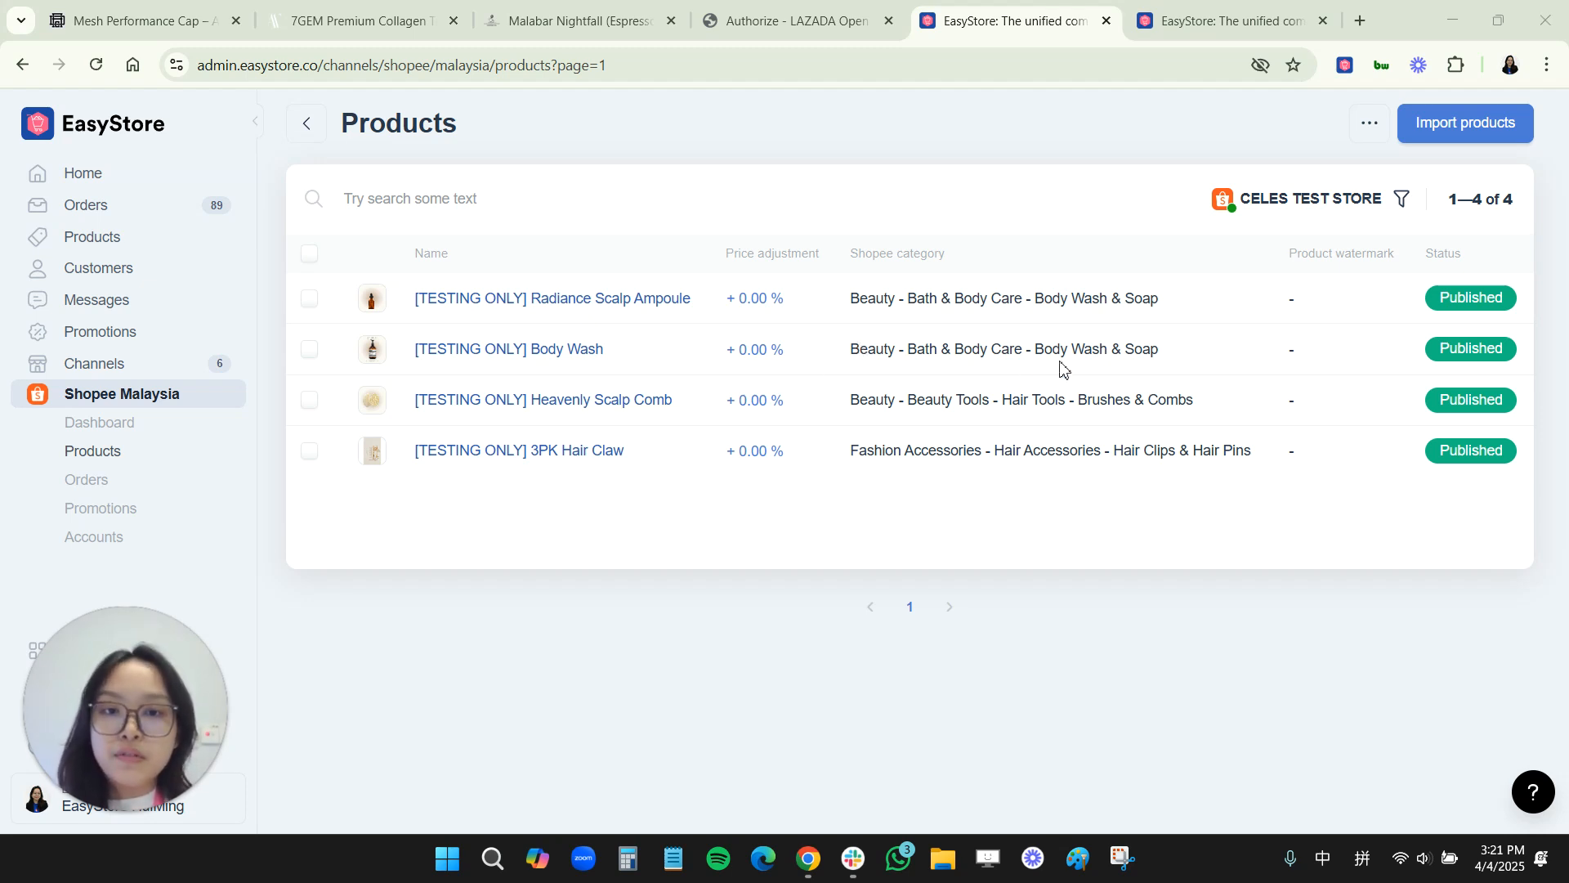
Step: Open the Product Rating settings and toggle displaying Shopee Malaysia product ratings on the online store
click(1360, 124)
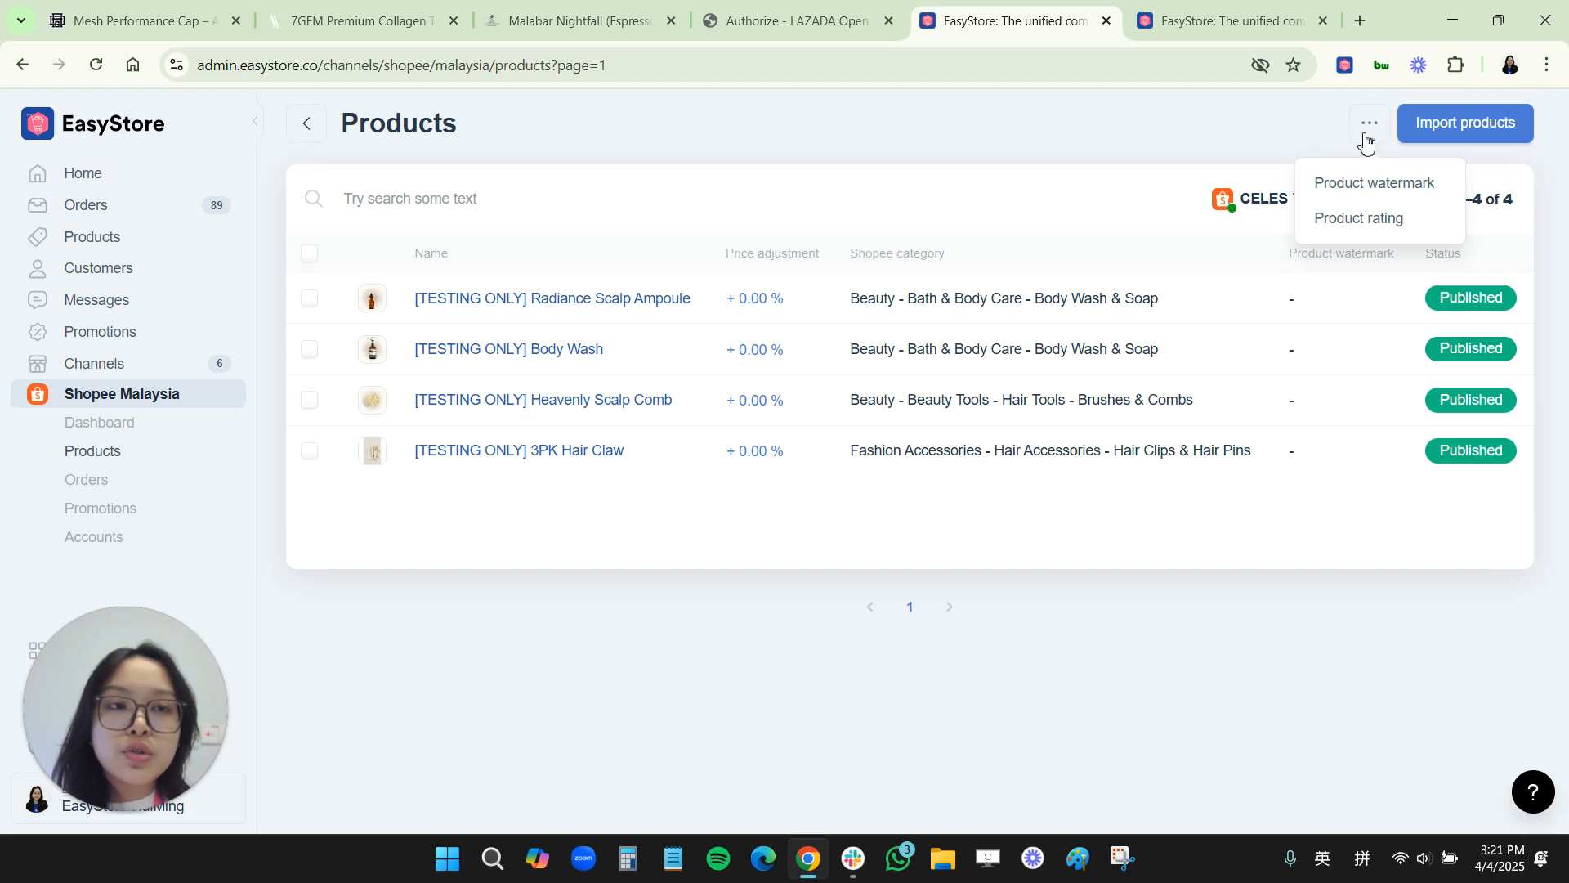
click(1352, 220)
click(966, 337)
click(967, 336)
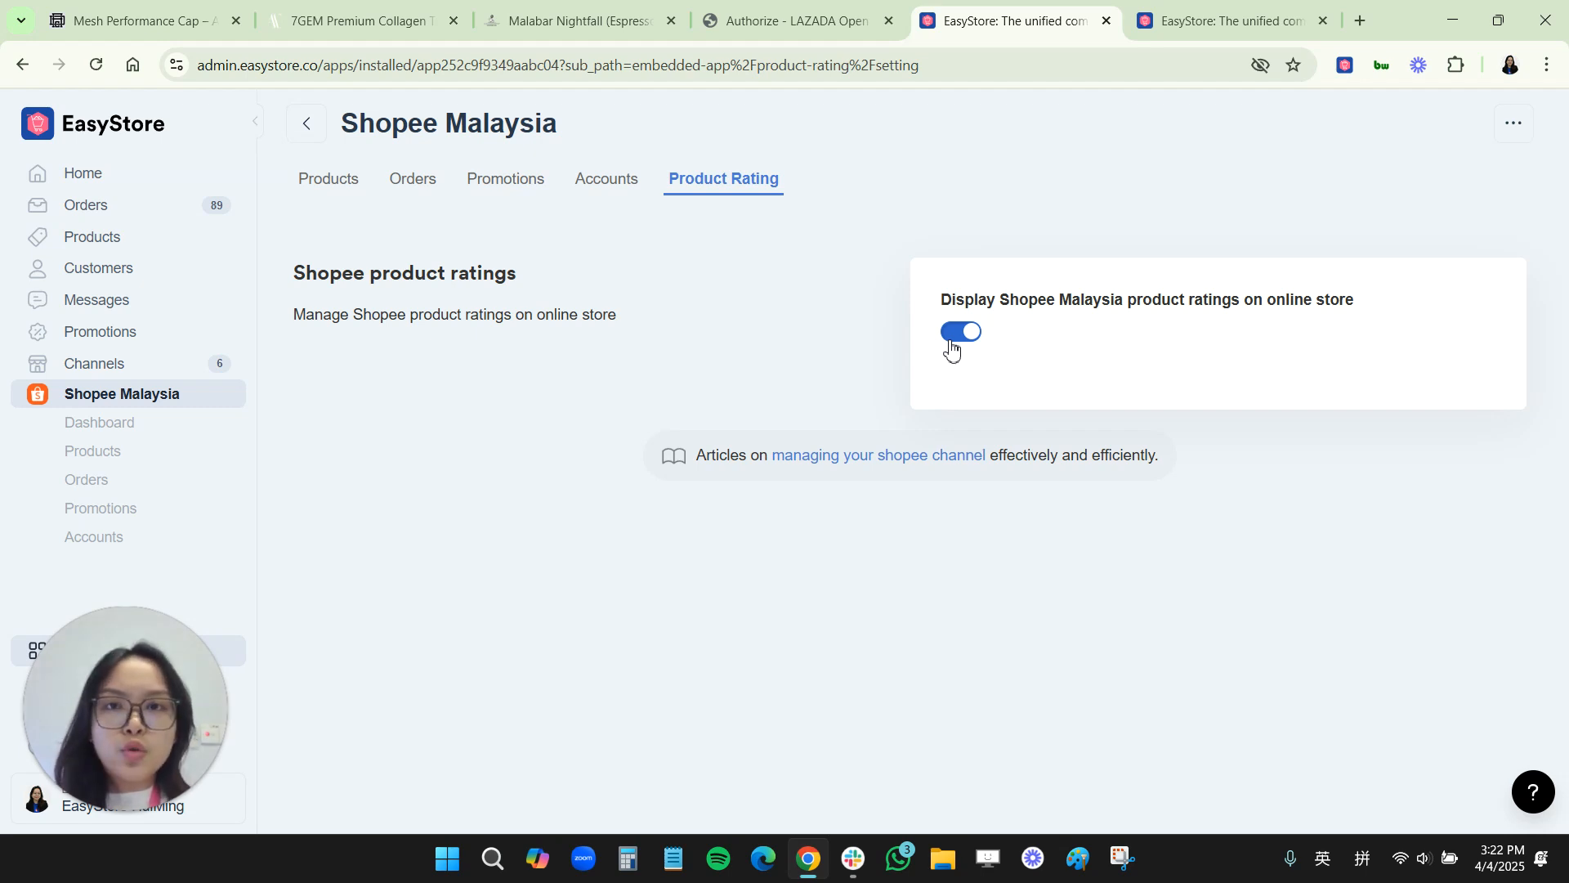
Step: Close the Lazada authorization tab and switch to the Mesh Performance Cap product page in the online store
click(888, 20)
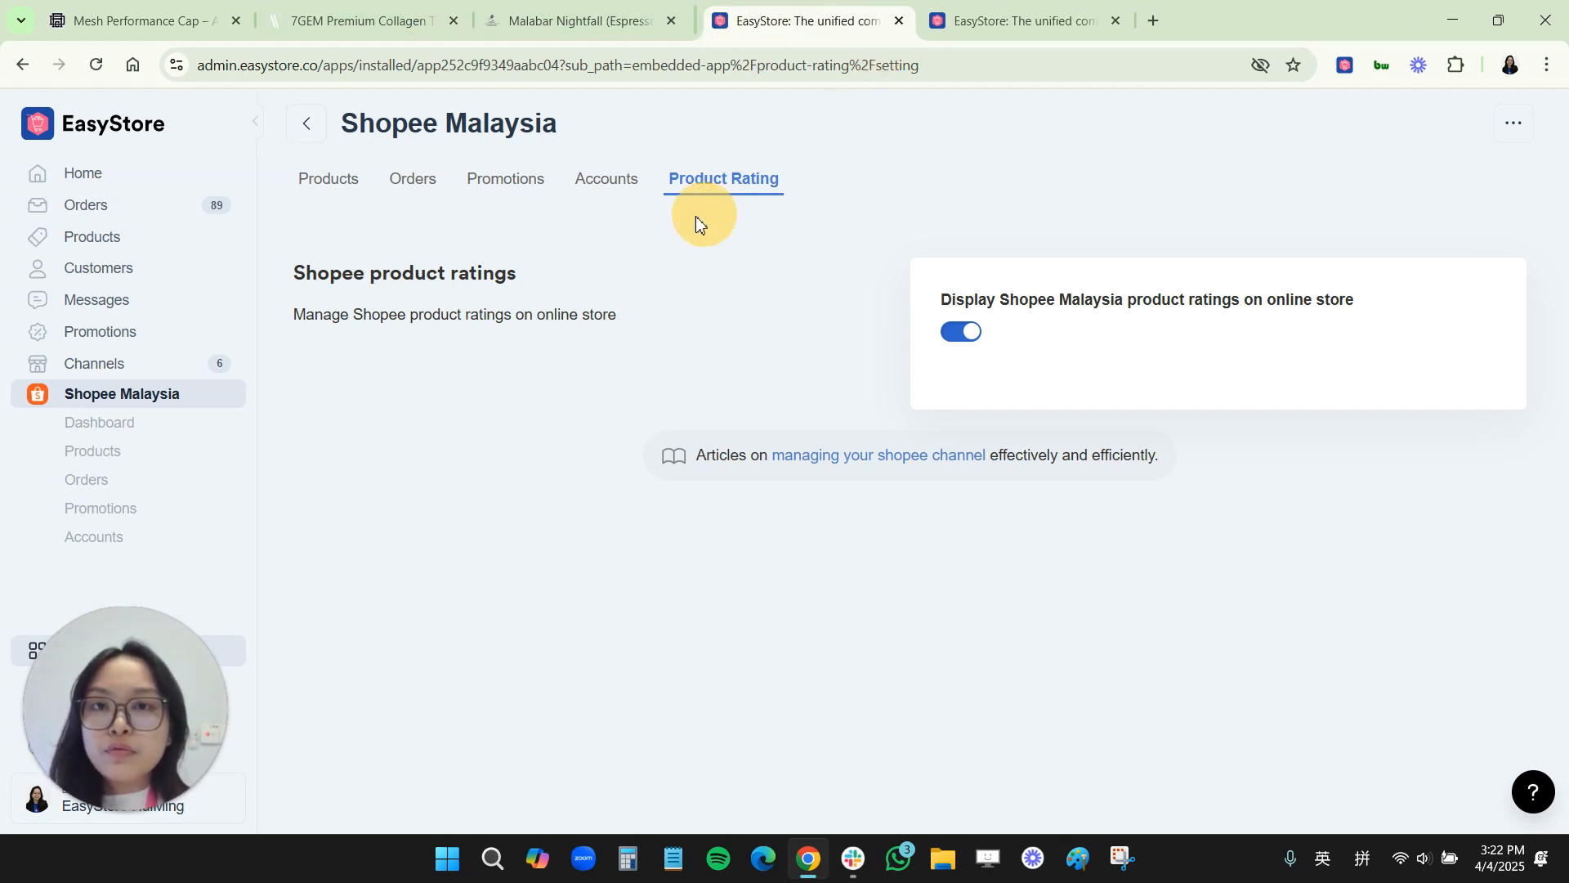
click(193, 20)
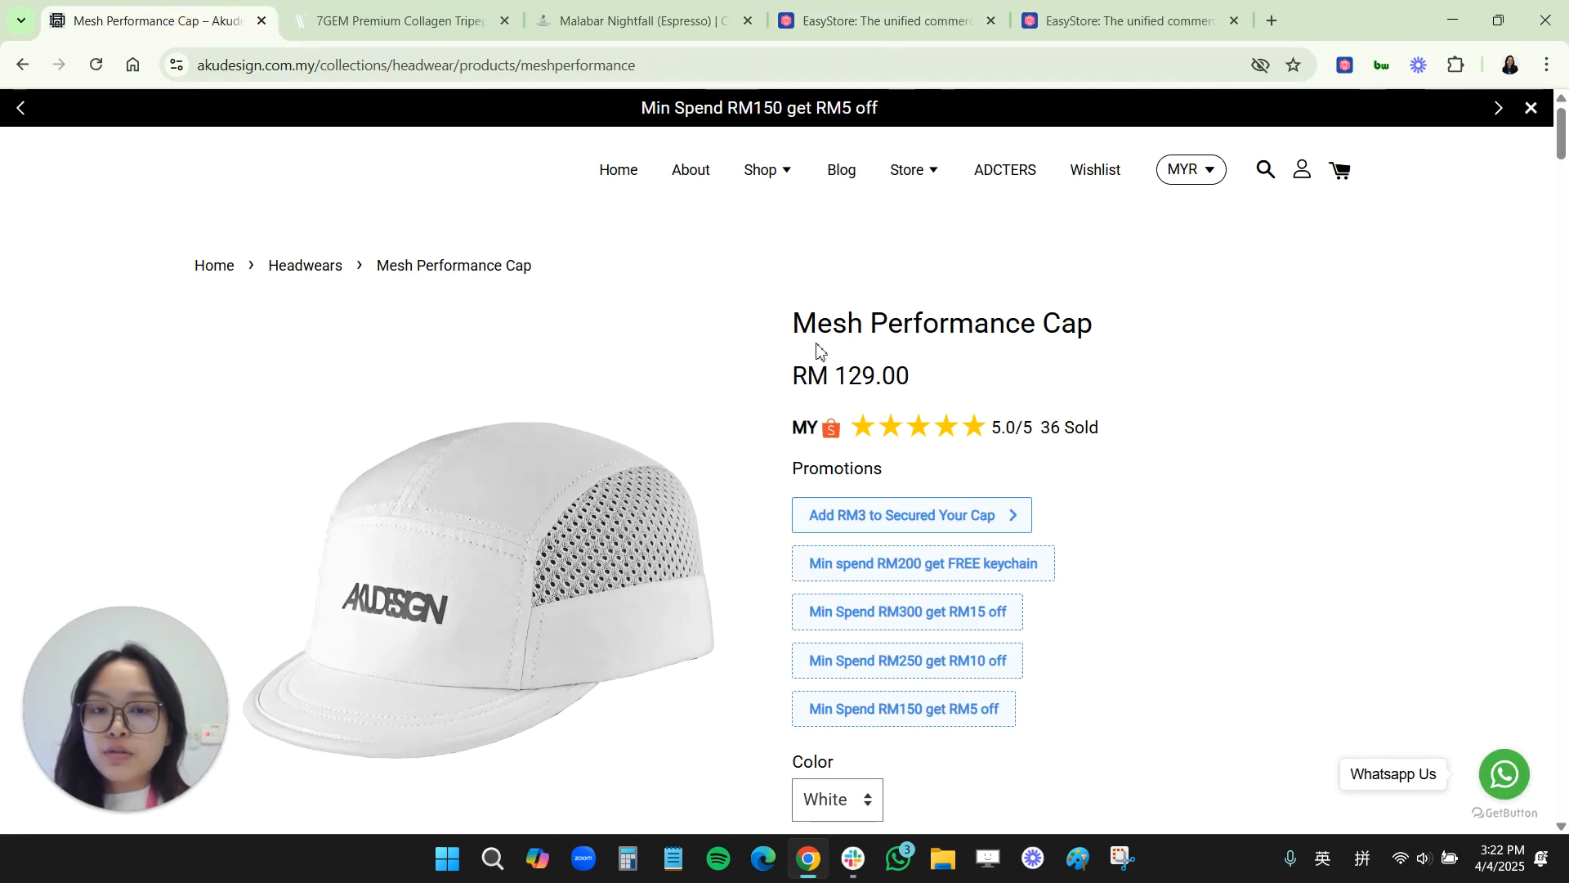
Step: Scroll the Mesh Performance Cap page to its Shopee Rating & Reviews section and open all reviews
click(572, 175)
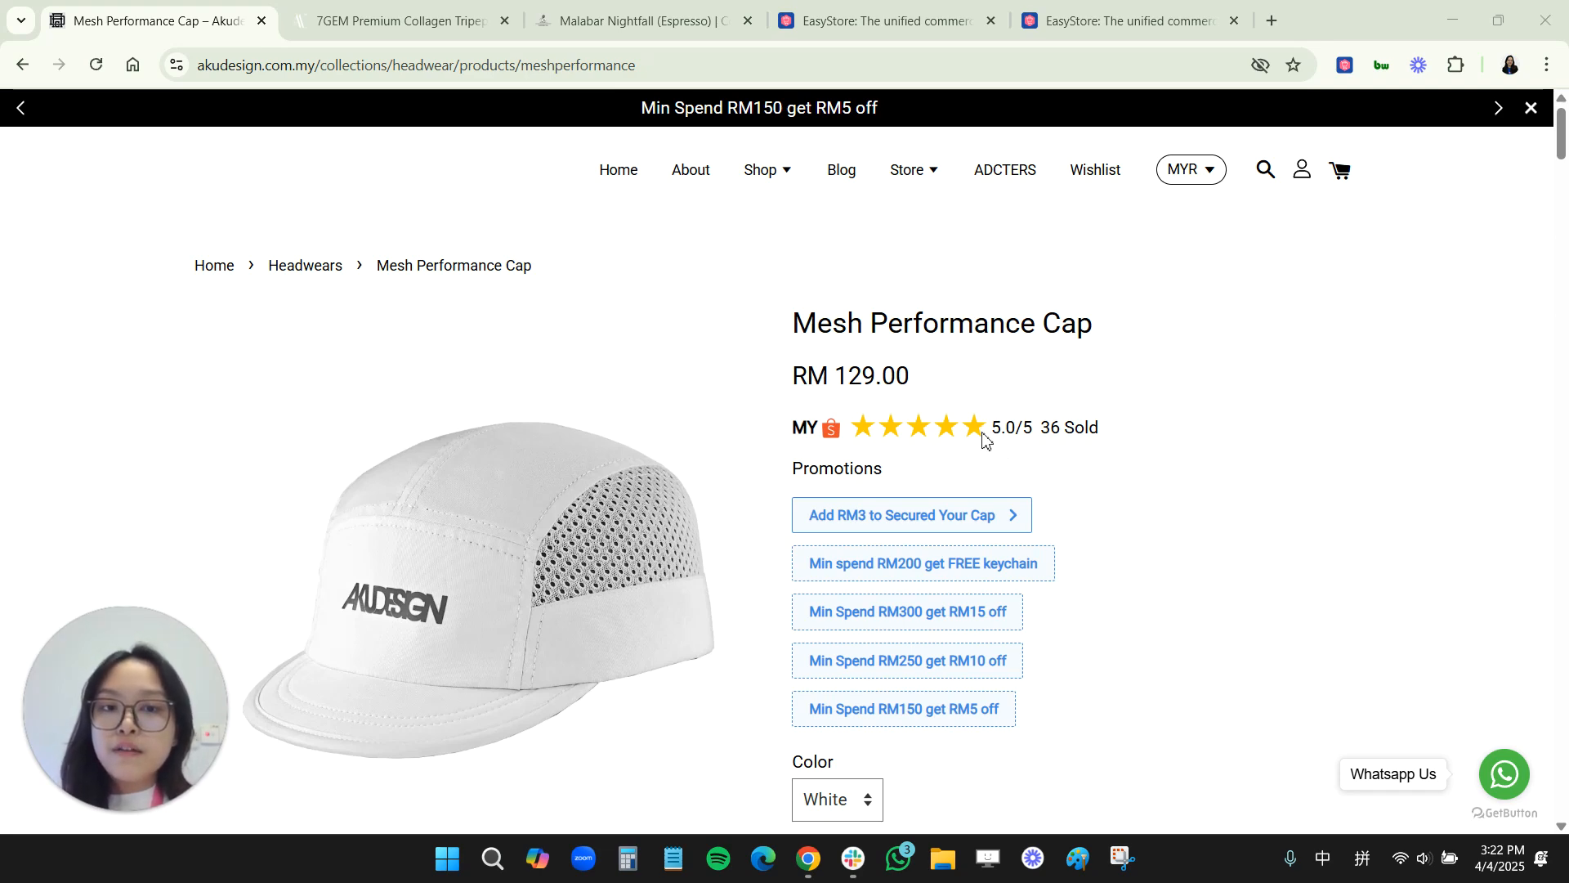
scroll(1052, 613, down, 7)
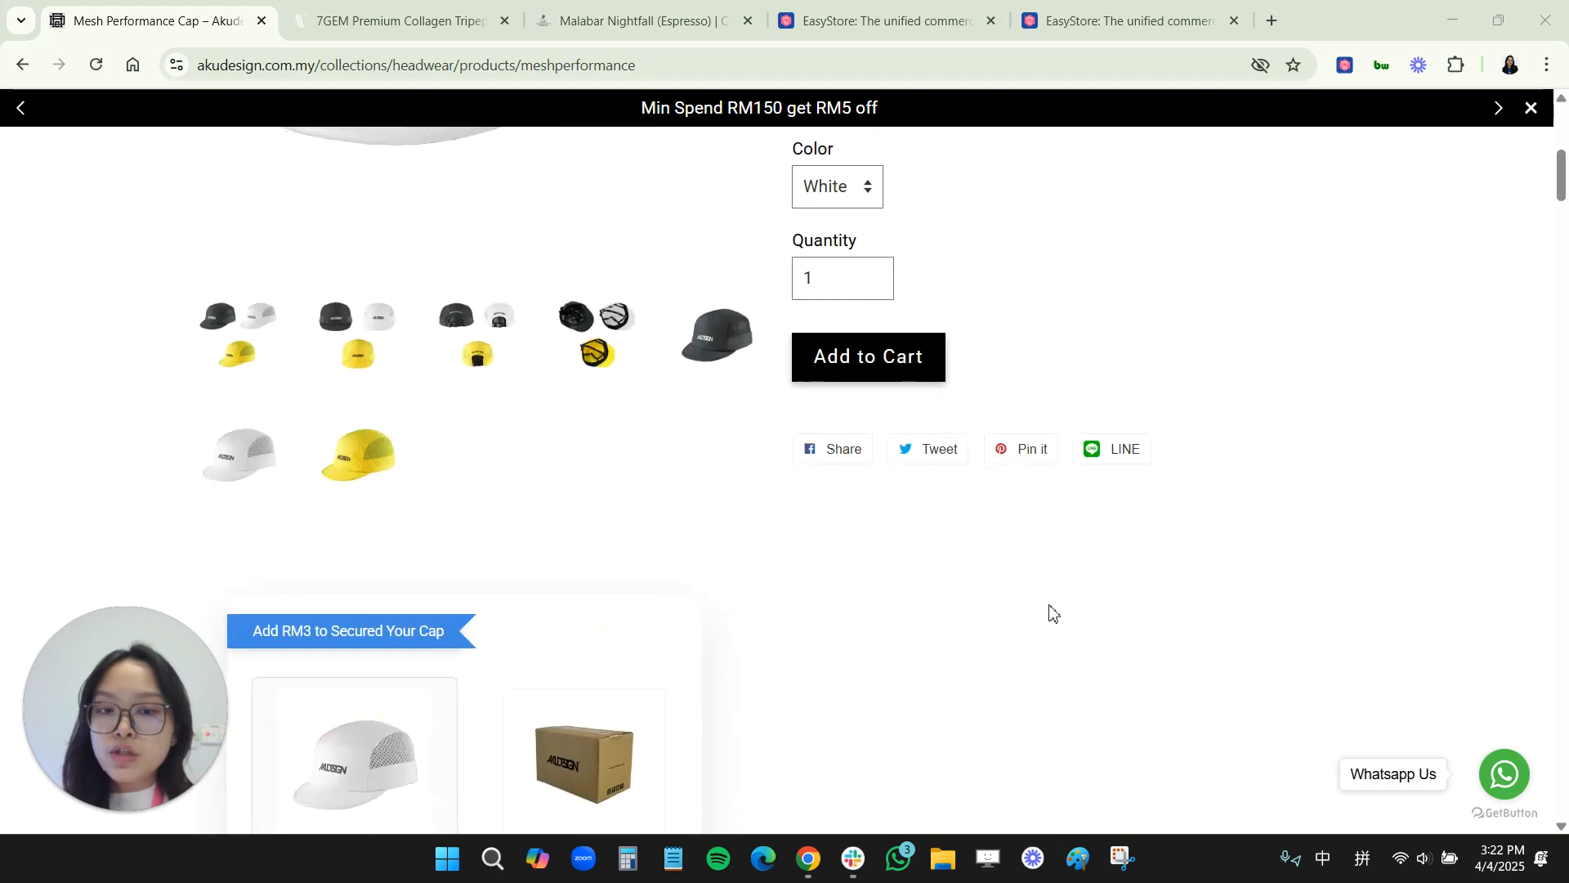
scroll(1050, 613, down, 20)
scroll(1046, 611, down, 20)
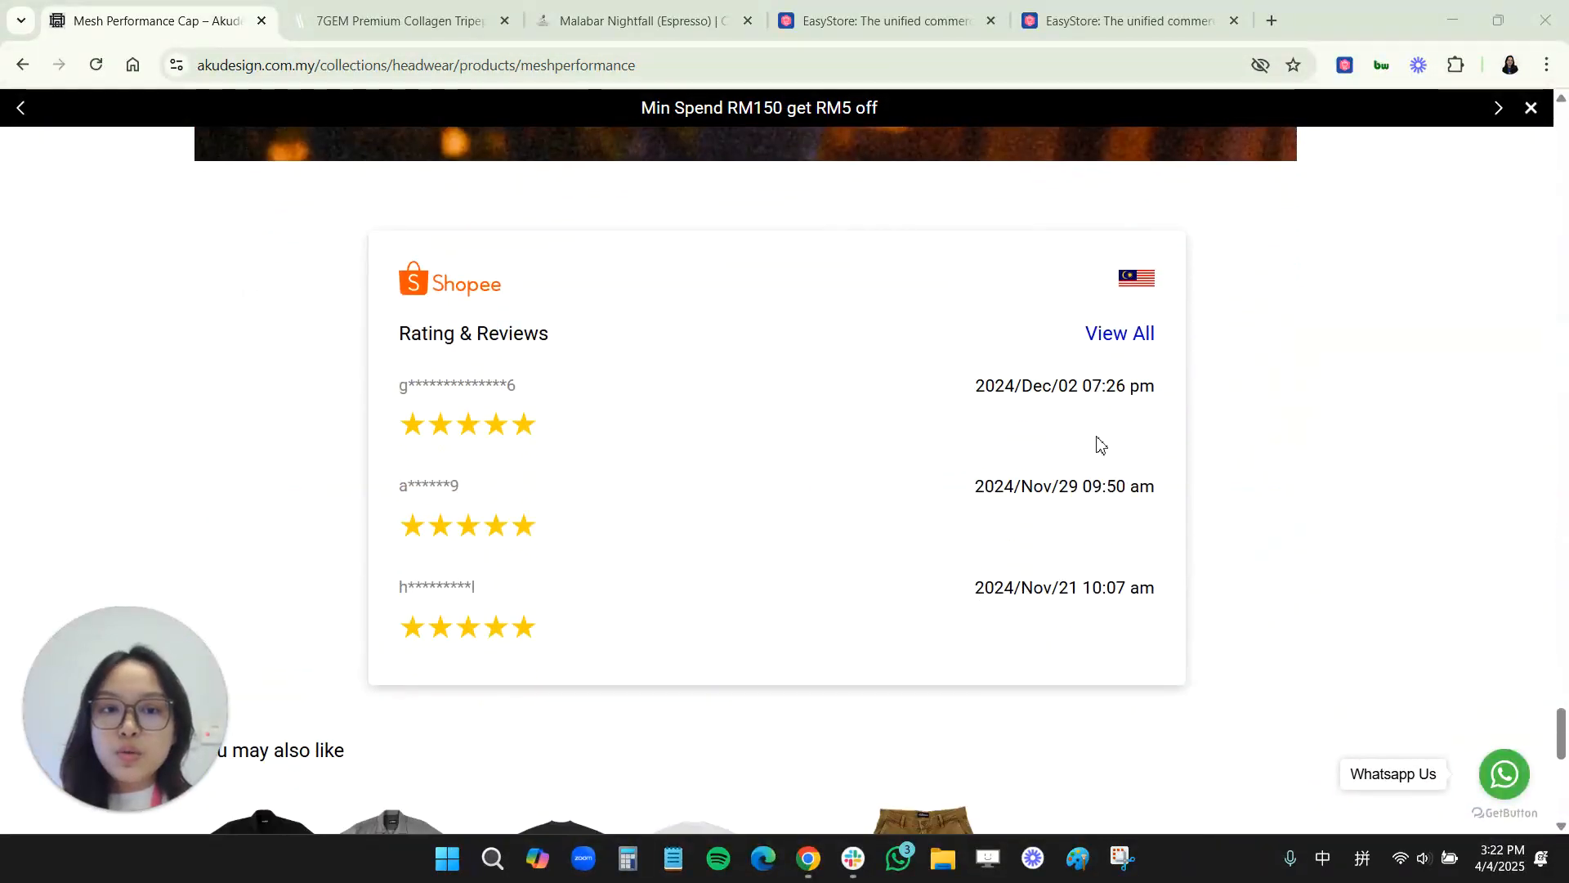
click(1110, 341)
scroll(1038, 544, down, 6)
scroll(1037, 554, down, 4)
scroll(1038, 556, up, 12)
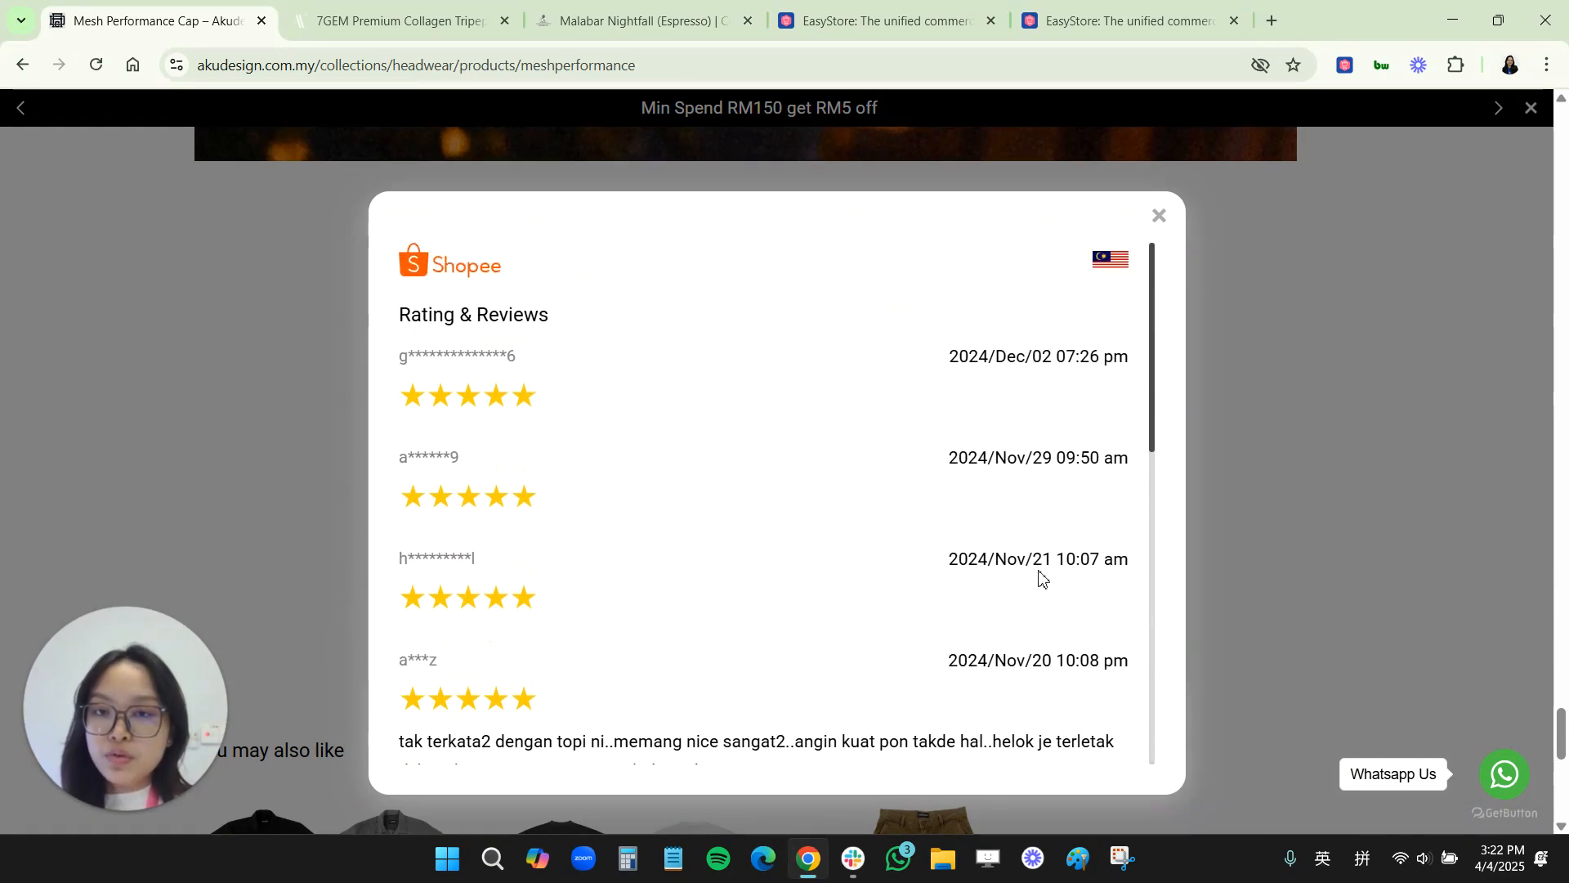
Step: Switch to the 7GEM Premium Collagen product page and view its Shopee rating summary and all Shopee reviews
click(458, 21)
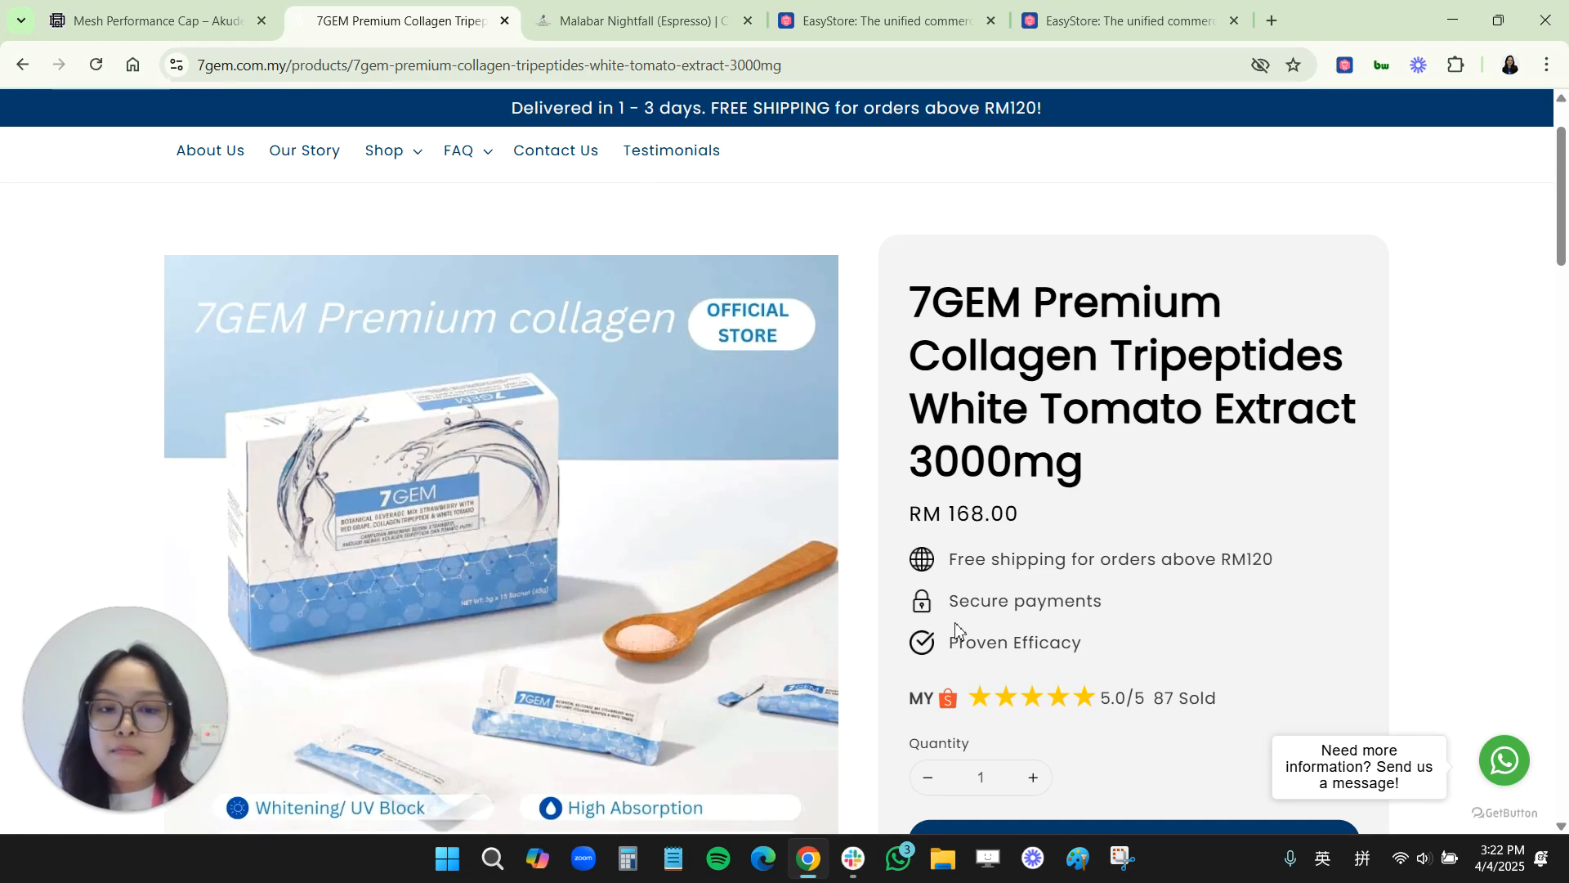
scroll(961, 631, down, 1)
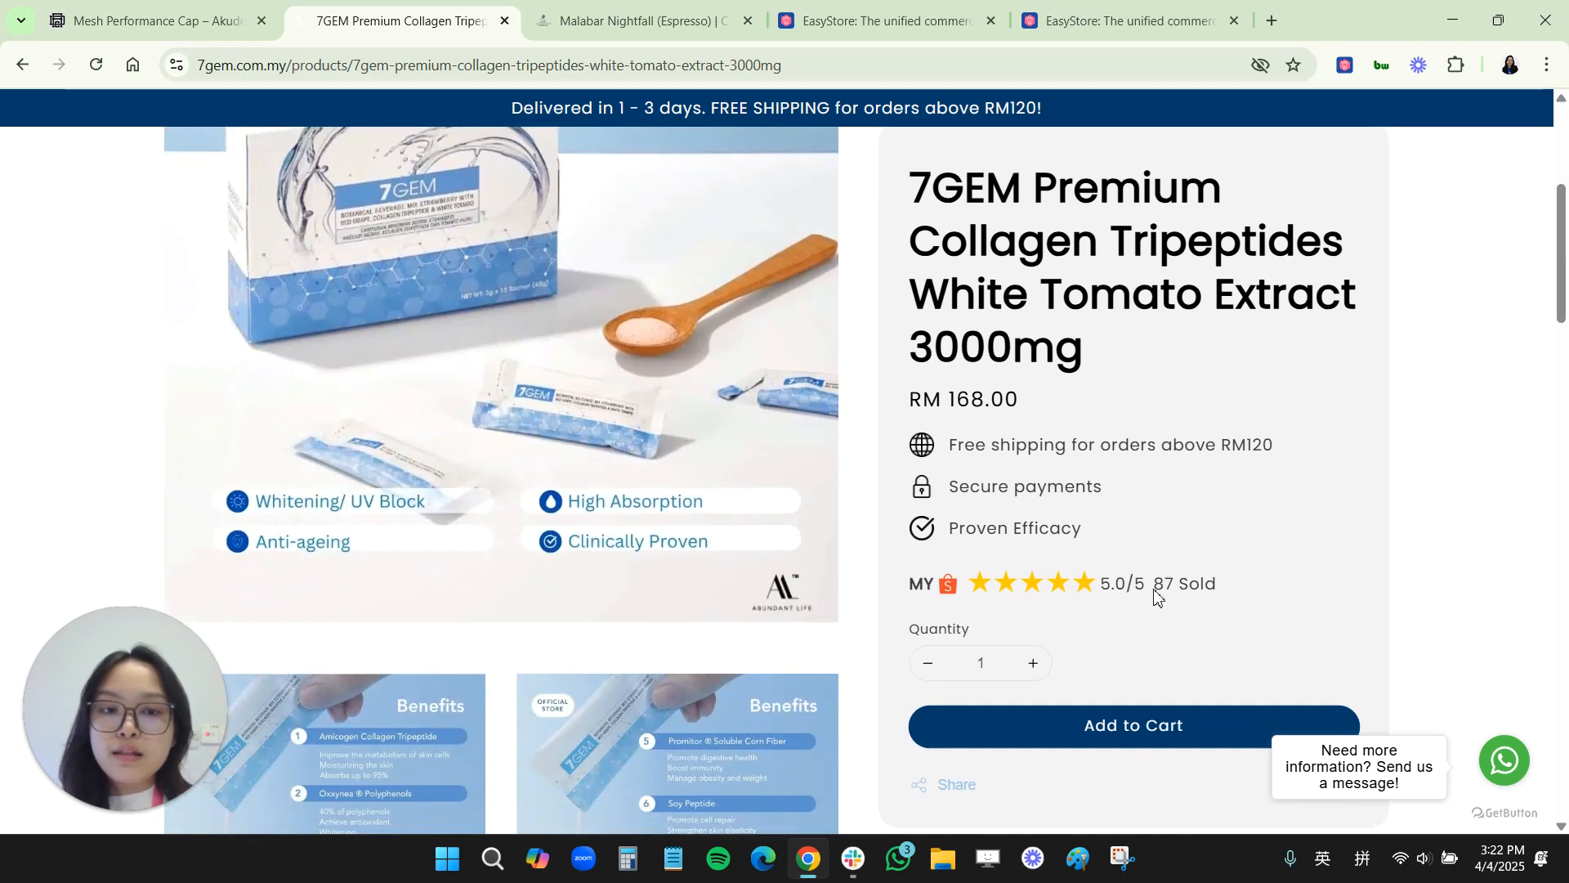
drag(1156, 596, 1226, 596)
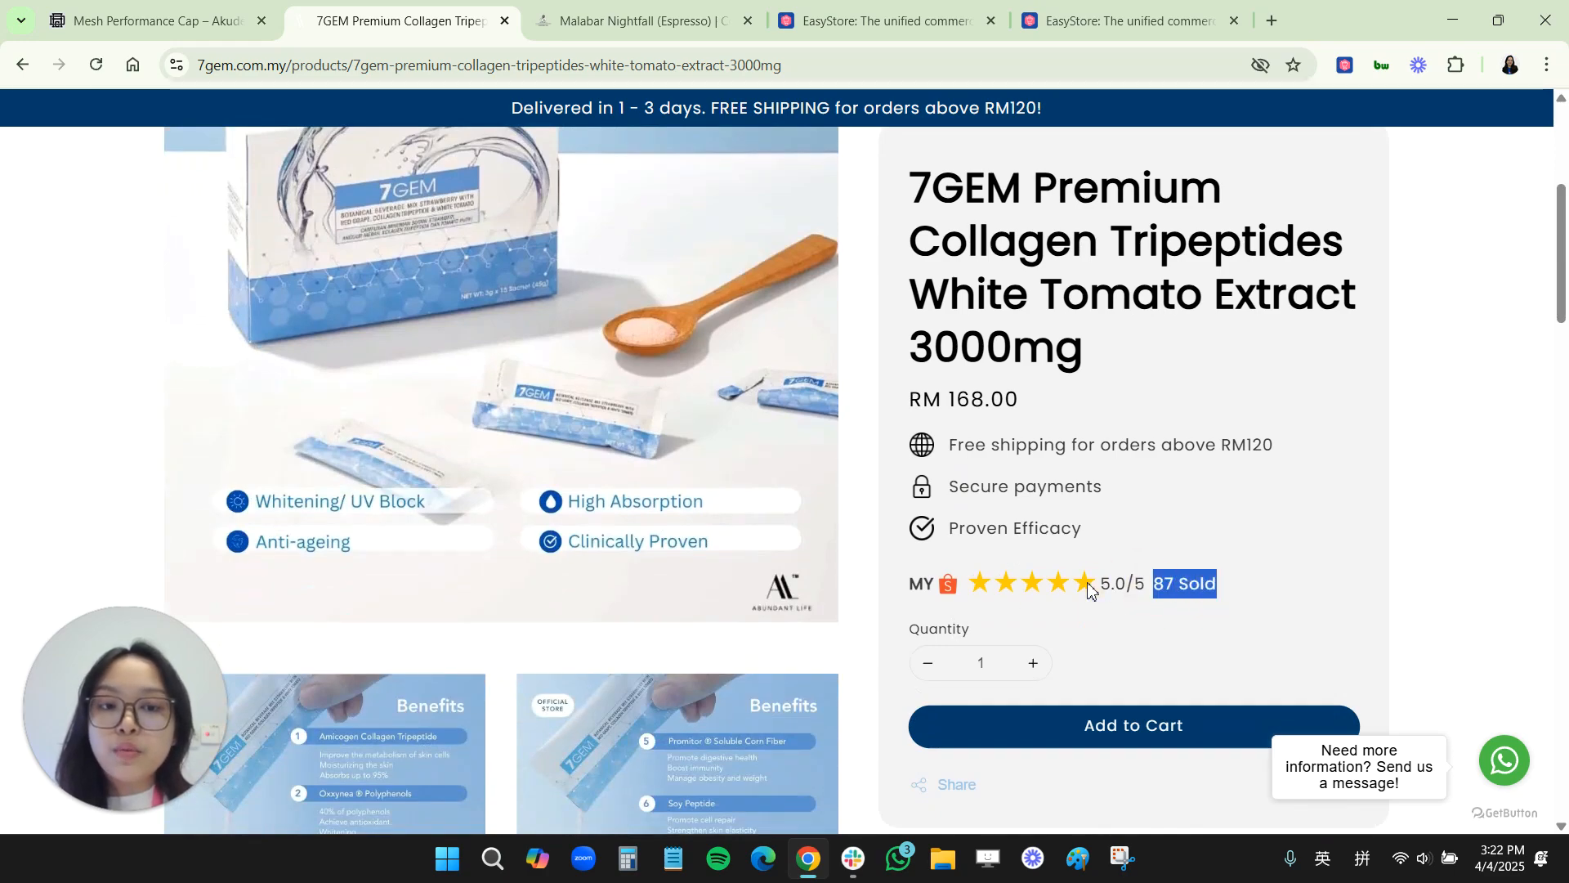
scroll(1088, 588, down, 10)
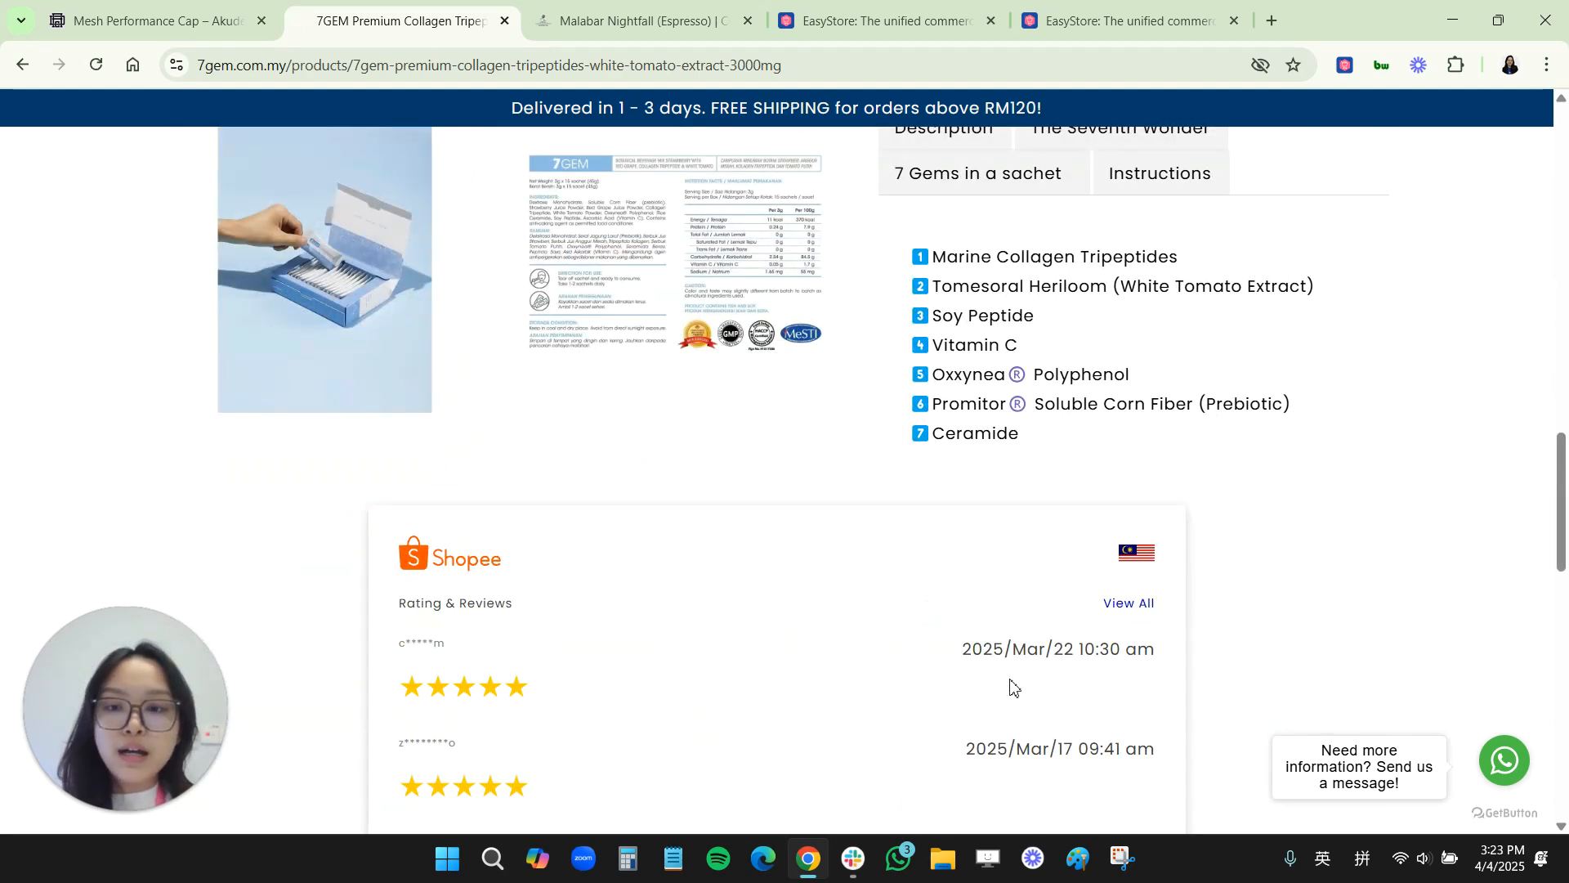
click(1119, 609)
scroll(1013, 599, down, 5)
scroll(1013, 599, down, 3)
scroll(1015, 595, up, 10)
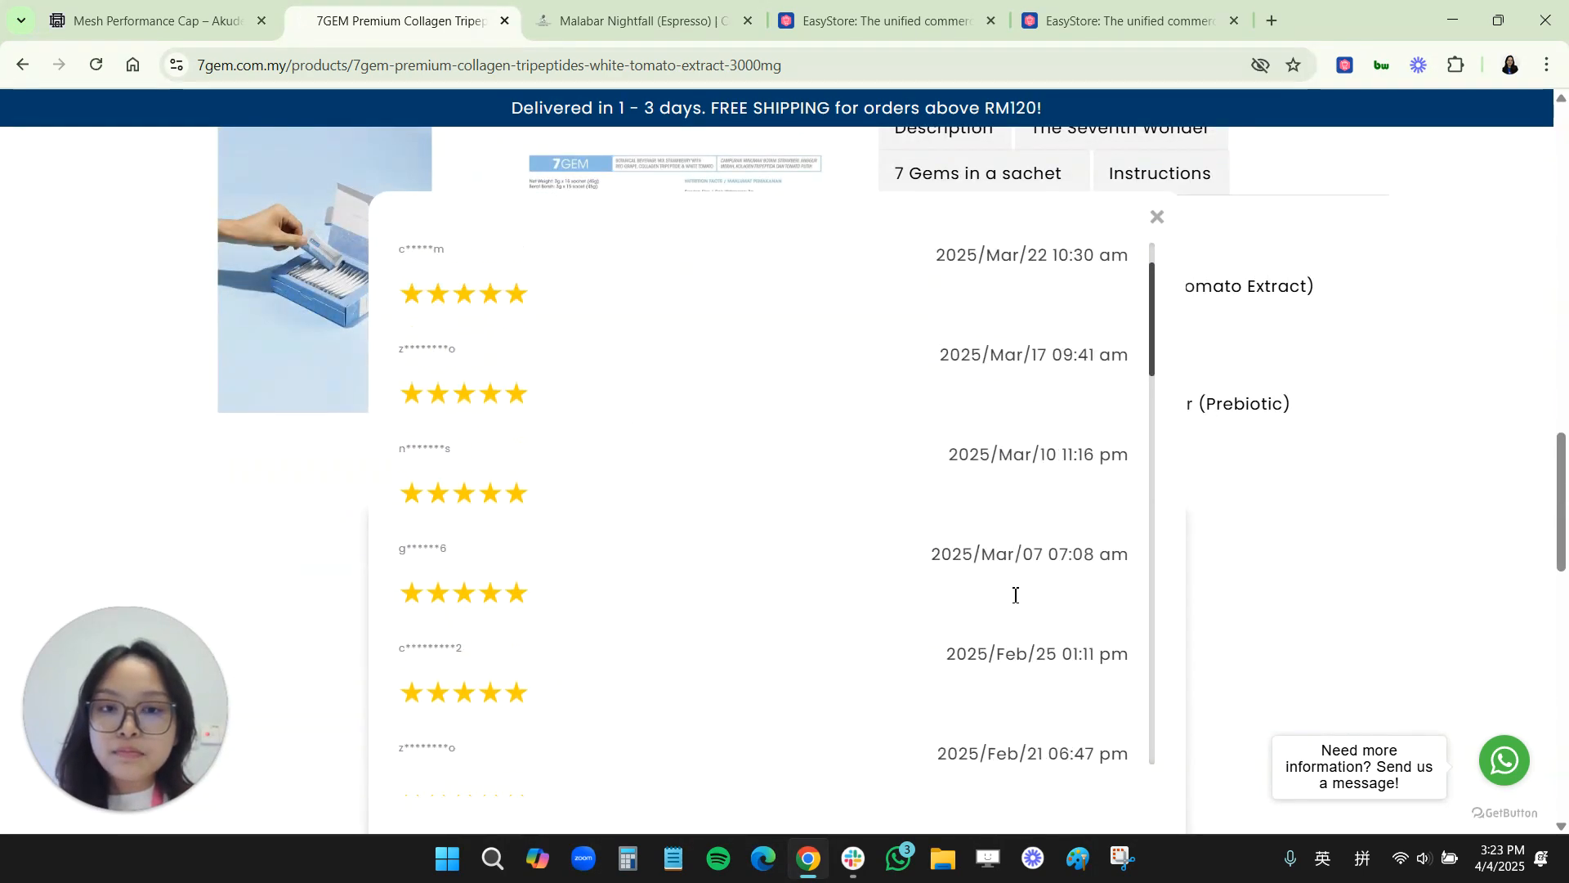
Step: Switch to the Malabar Nightfall (Espresso) page, view all its Shopee reviews, then close the reviews and voucher pop-ups
click(701, 17)
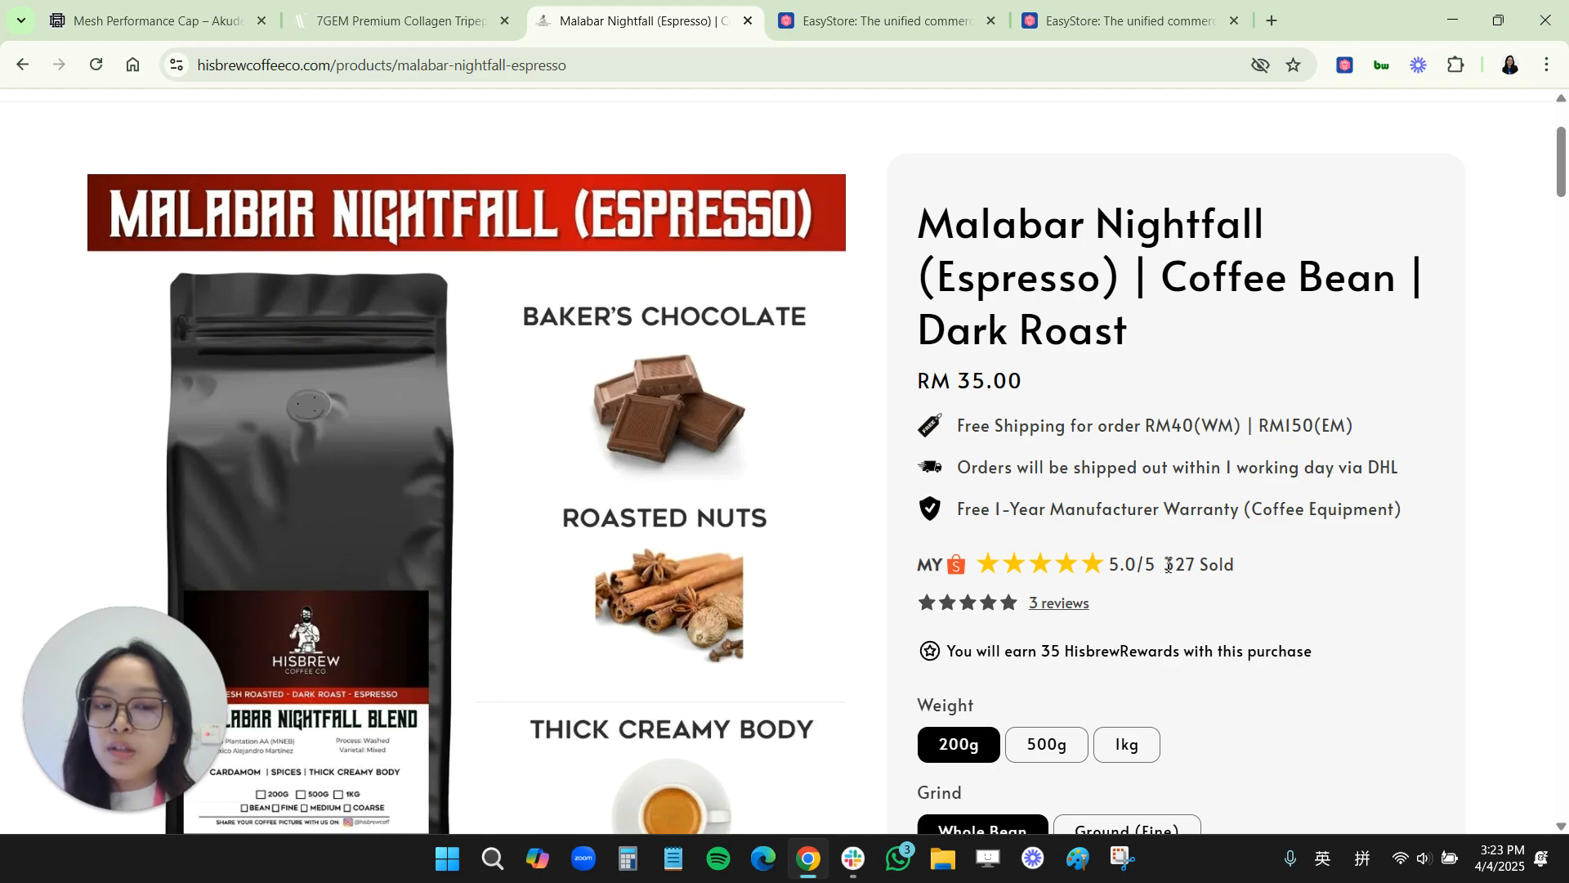
scroll(1087, 704, down, 5)
scroll(1088, 704, down, 20)
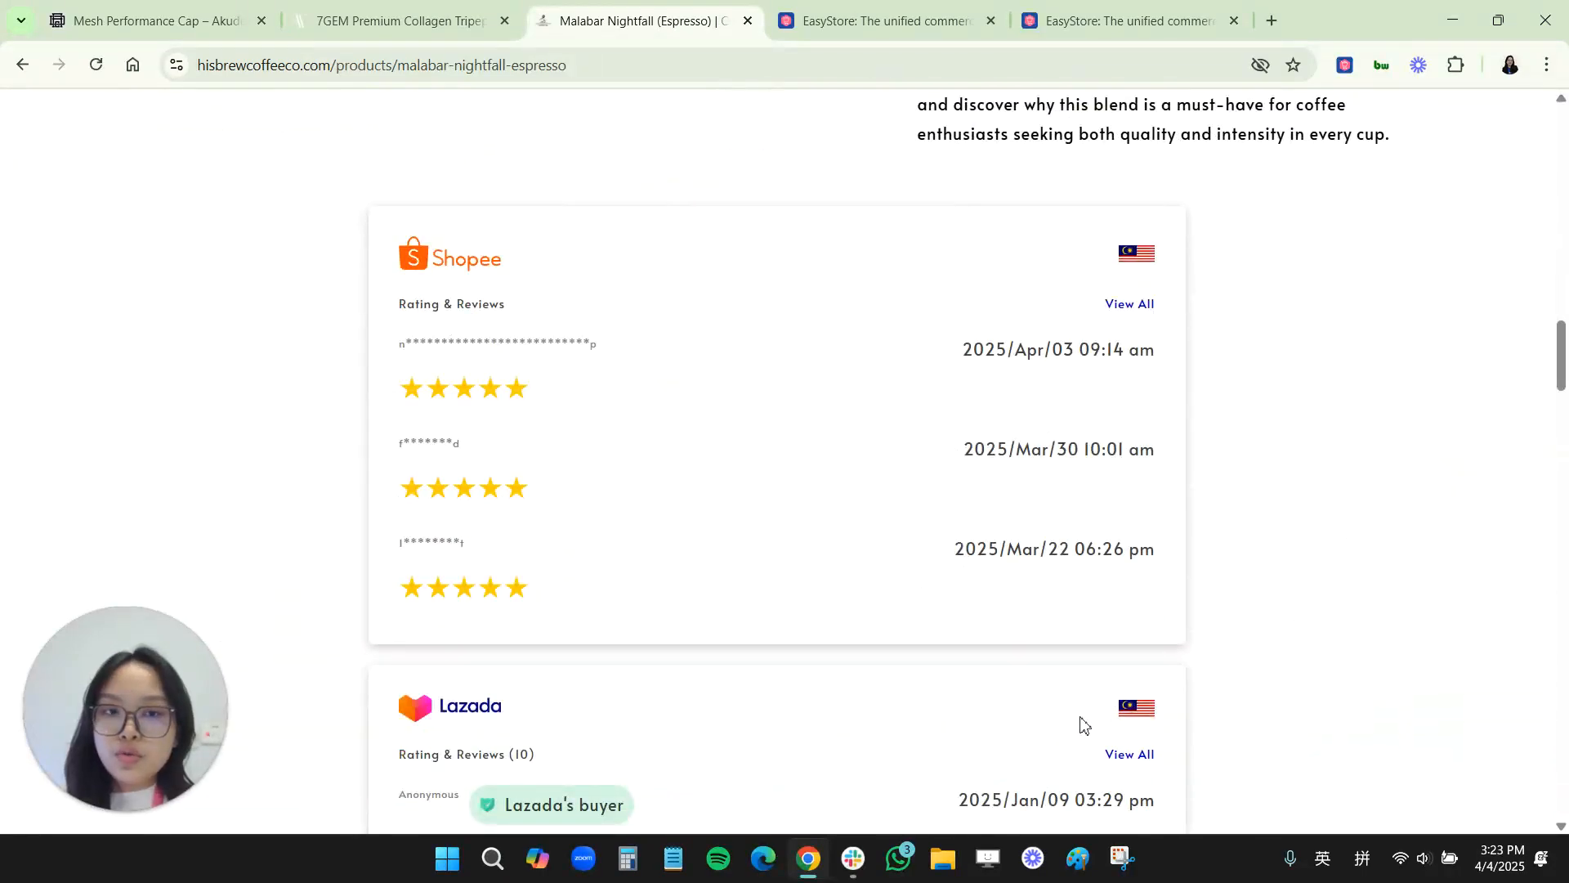
click(1128, 303)
scroll(940, 629, down, 4)
scroll(1121, 336, up, 4)
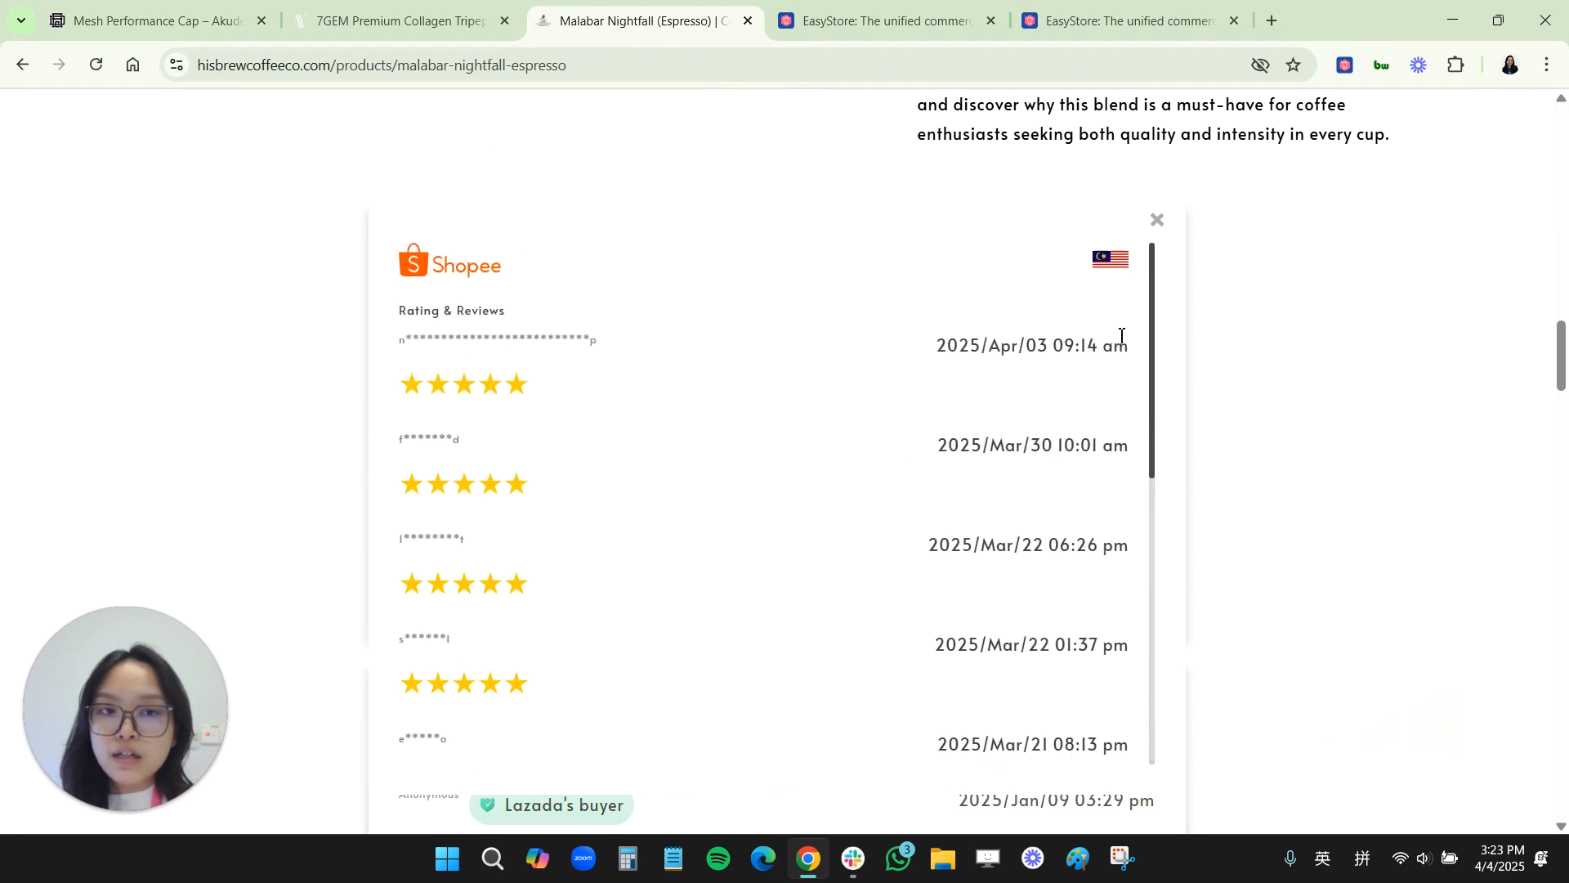
click(1156, 219)
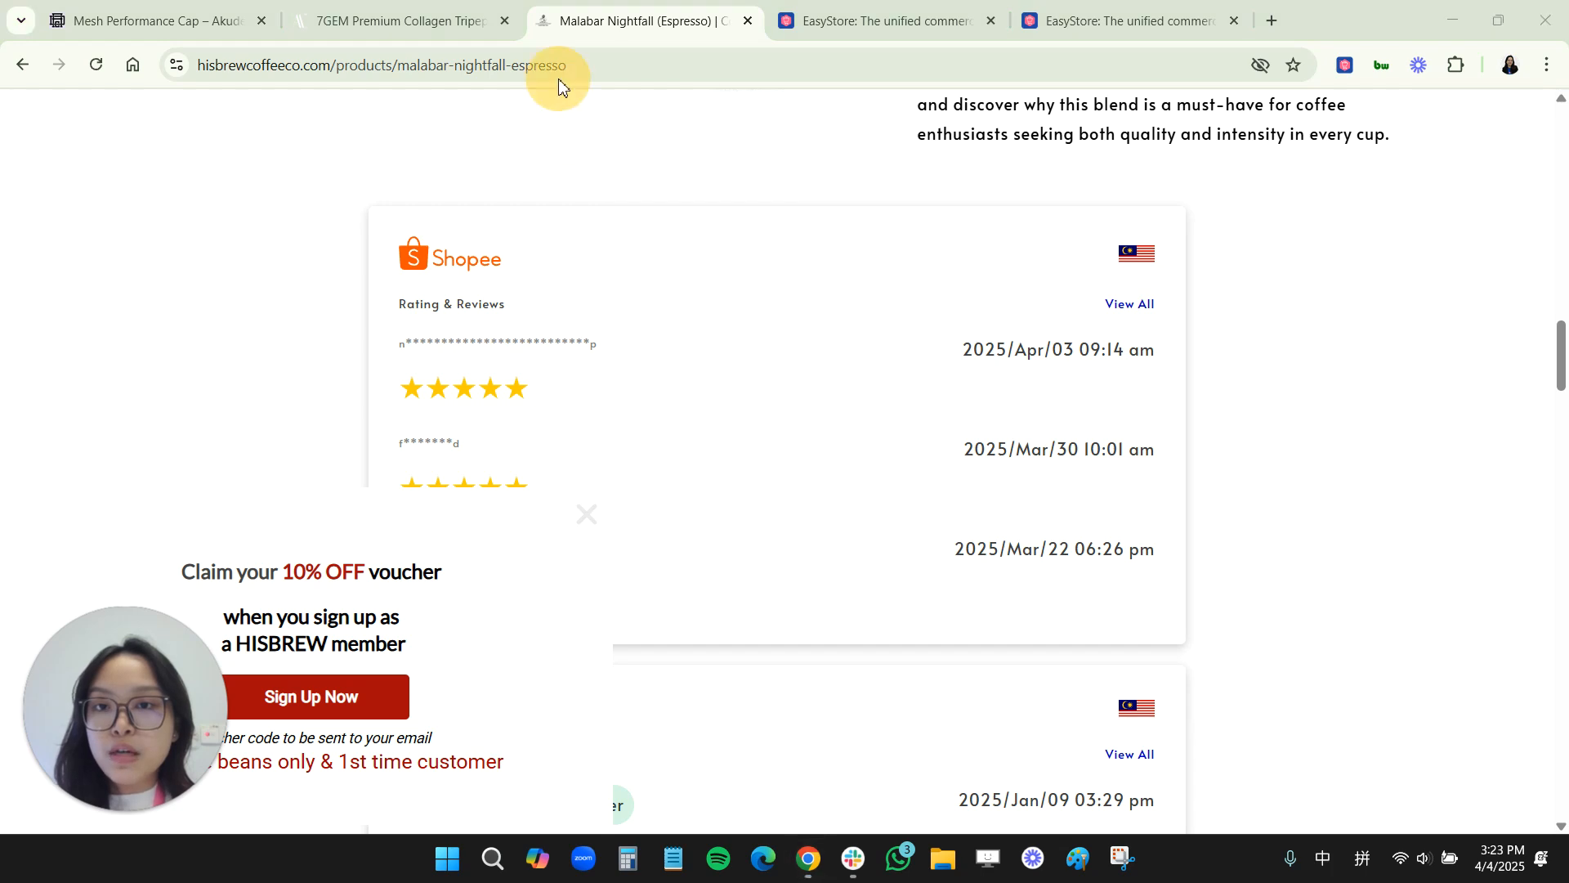
click(587, 514)
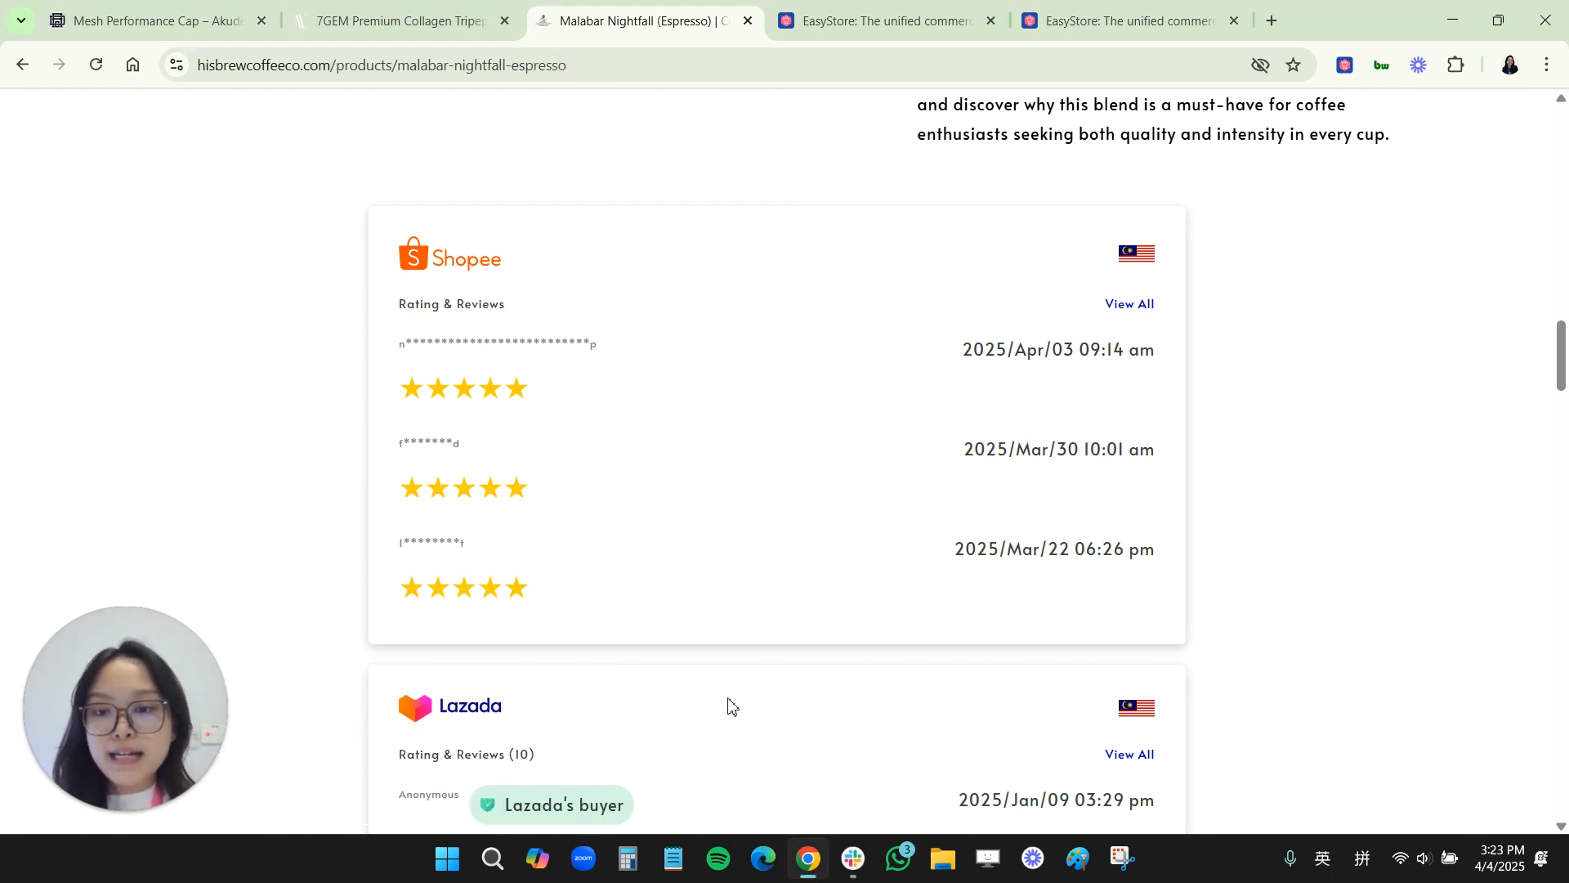
Step: Open all Lazada ratings and reviews on the Malabar Nightfall page and scroll through them
scroll(972, 658, down, 2)
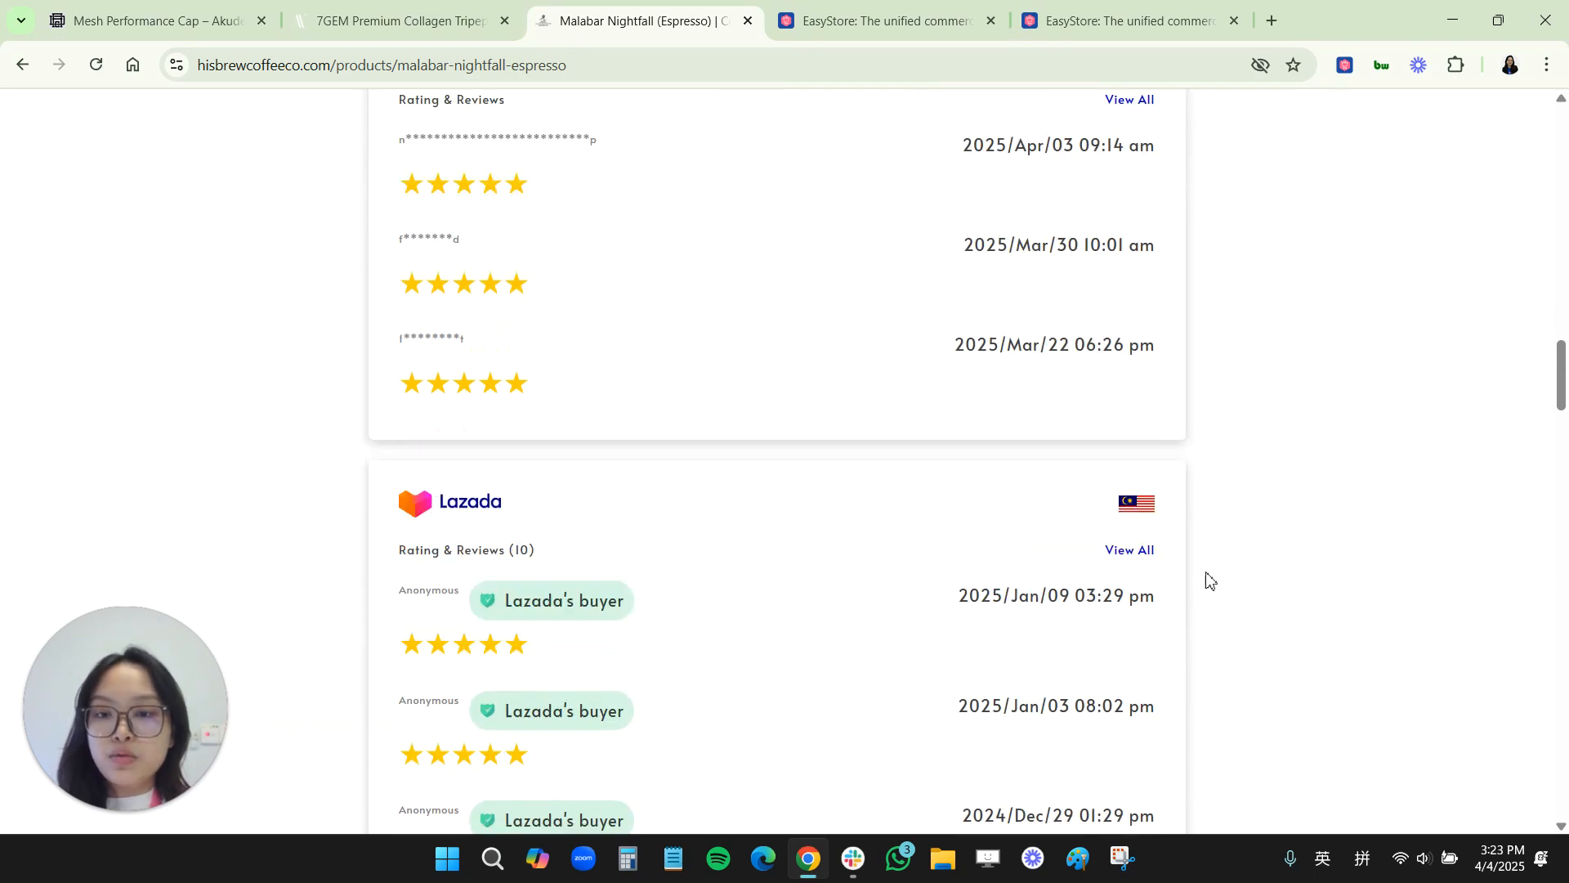
click(1136, 550)
scroll(868, 659, down, 2)
scroll(1004, 624, down, 4)
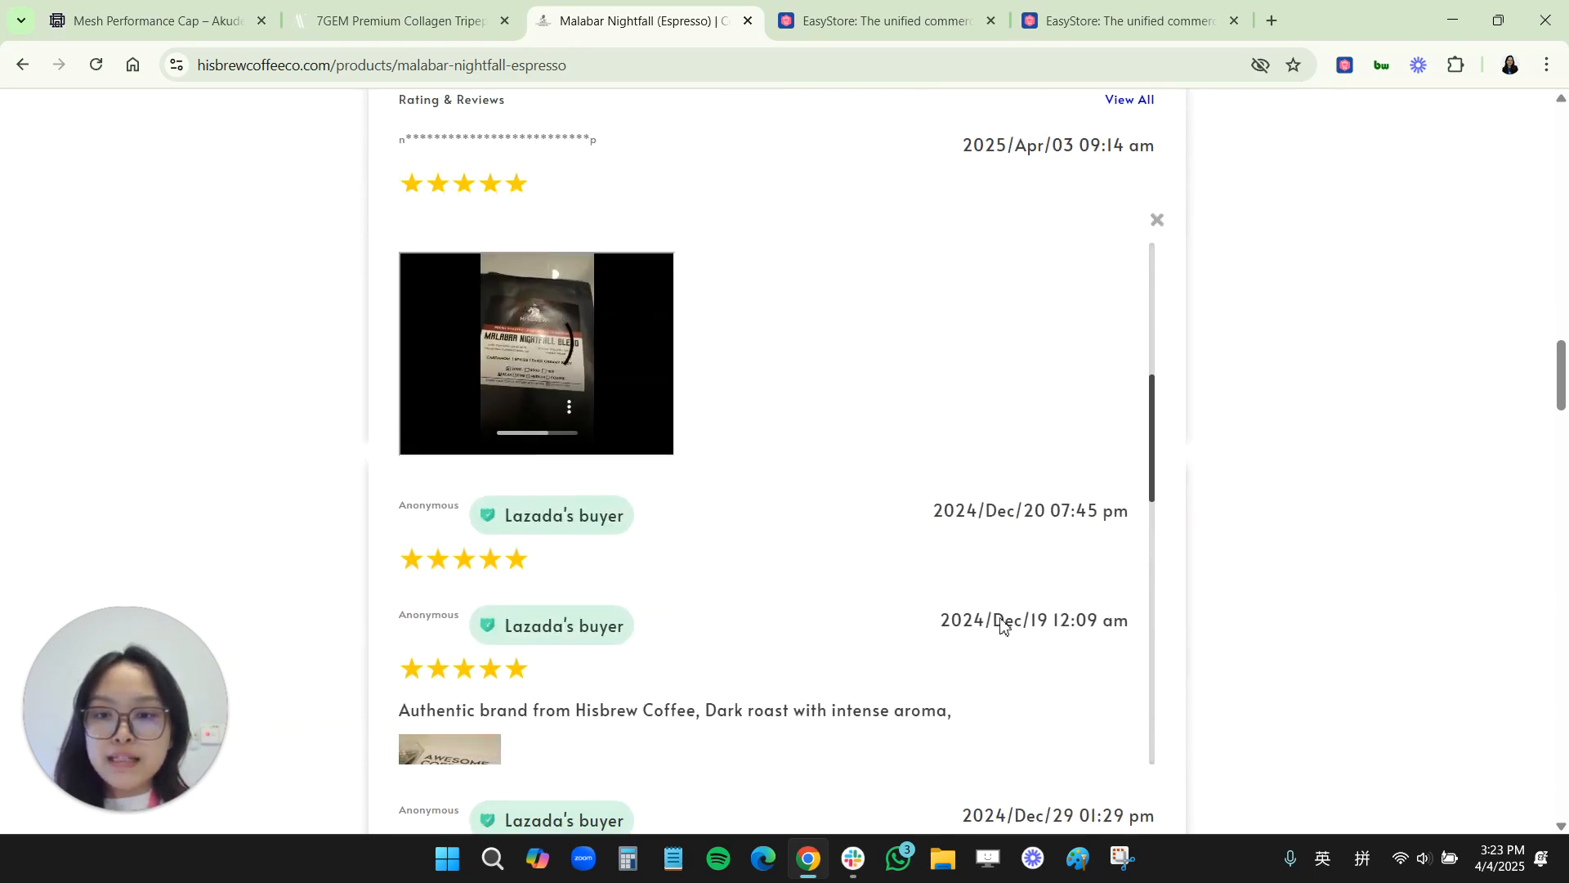
scroll(529, 316, up, 8)
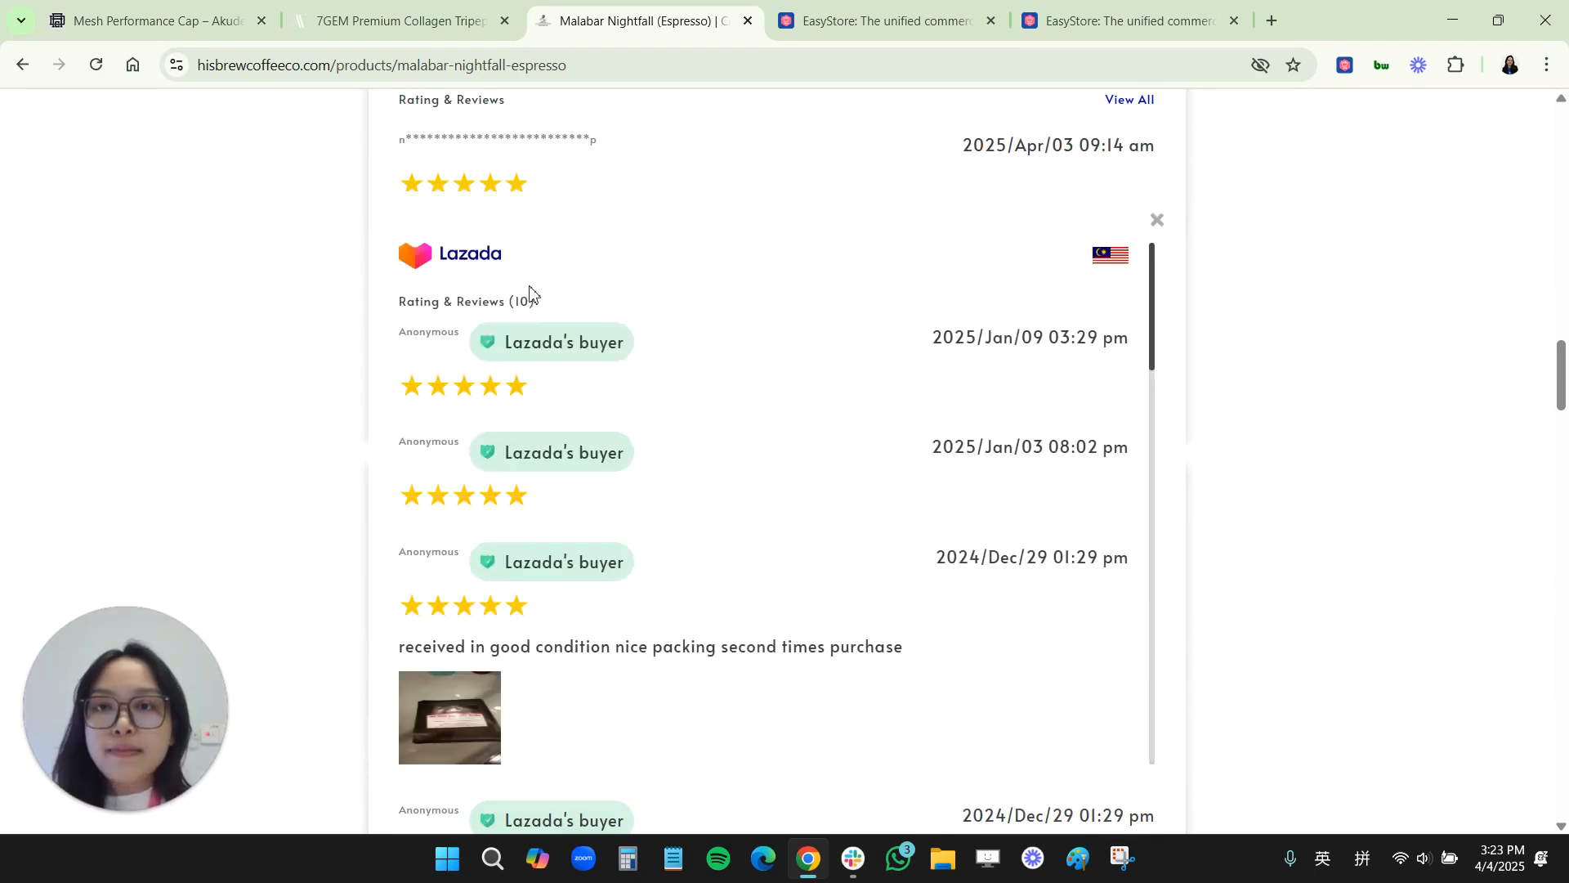
Step: In the Shopee Malaysia channel's Promotions, select all four [TESTING ONLY] products for auto-bump
click(866, 18)
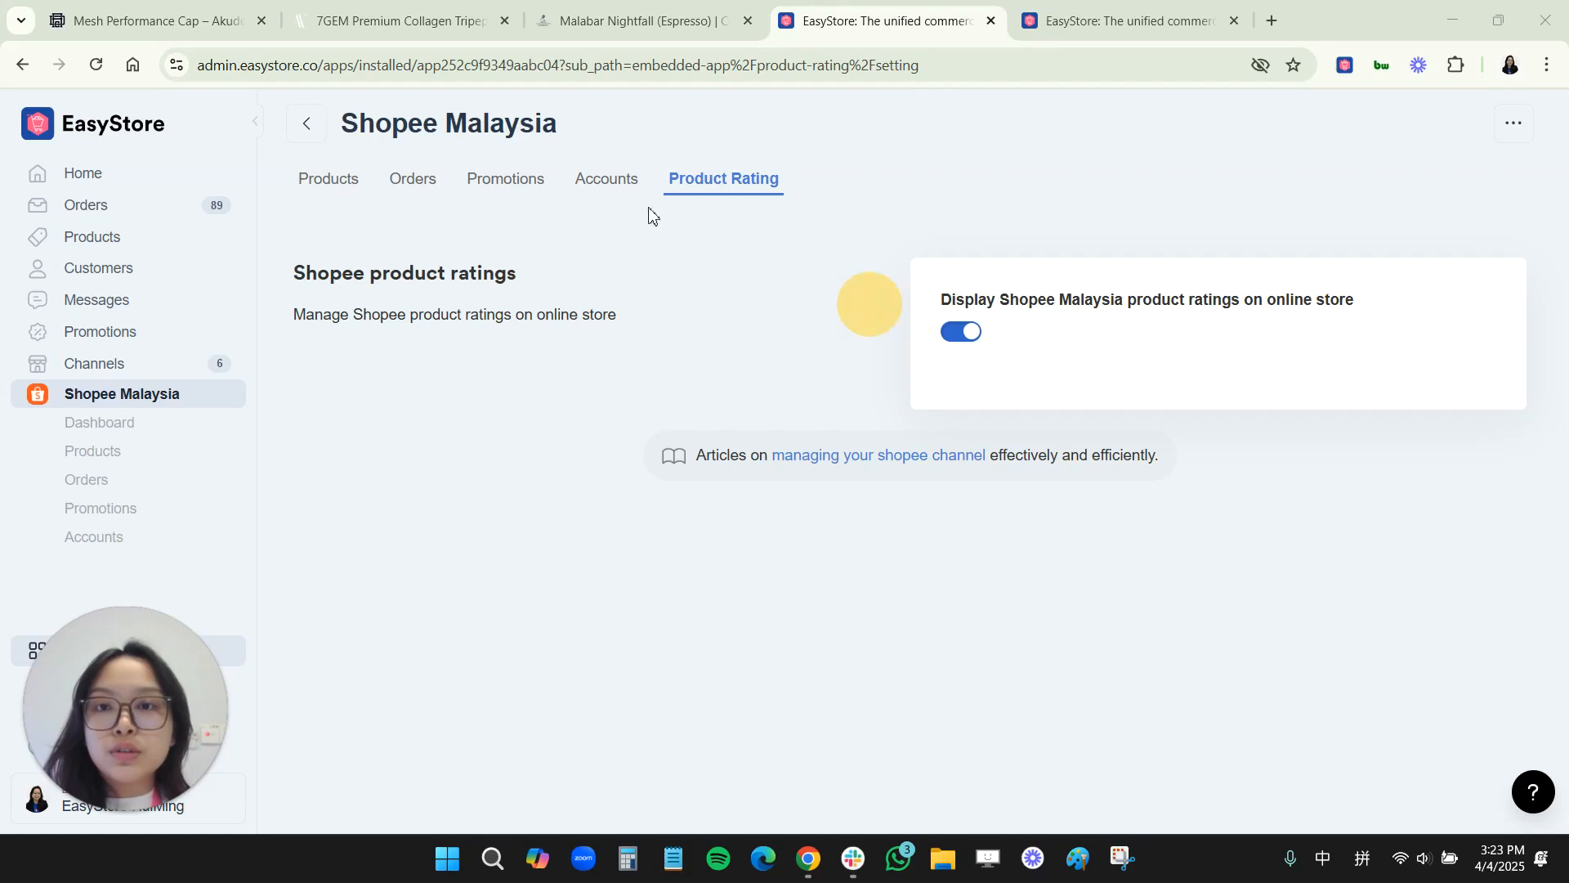
click(515, 184)
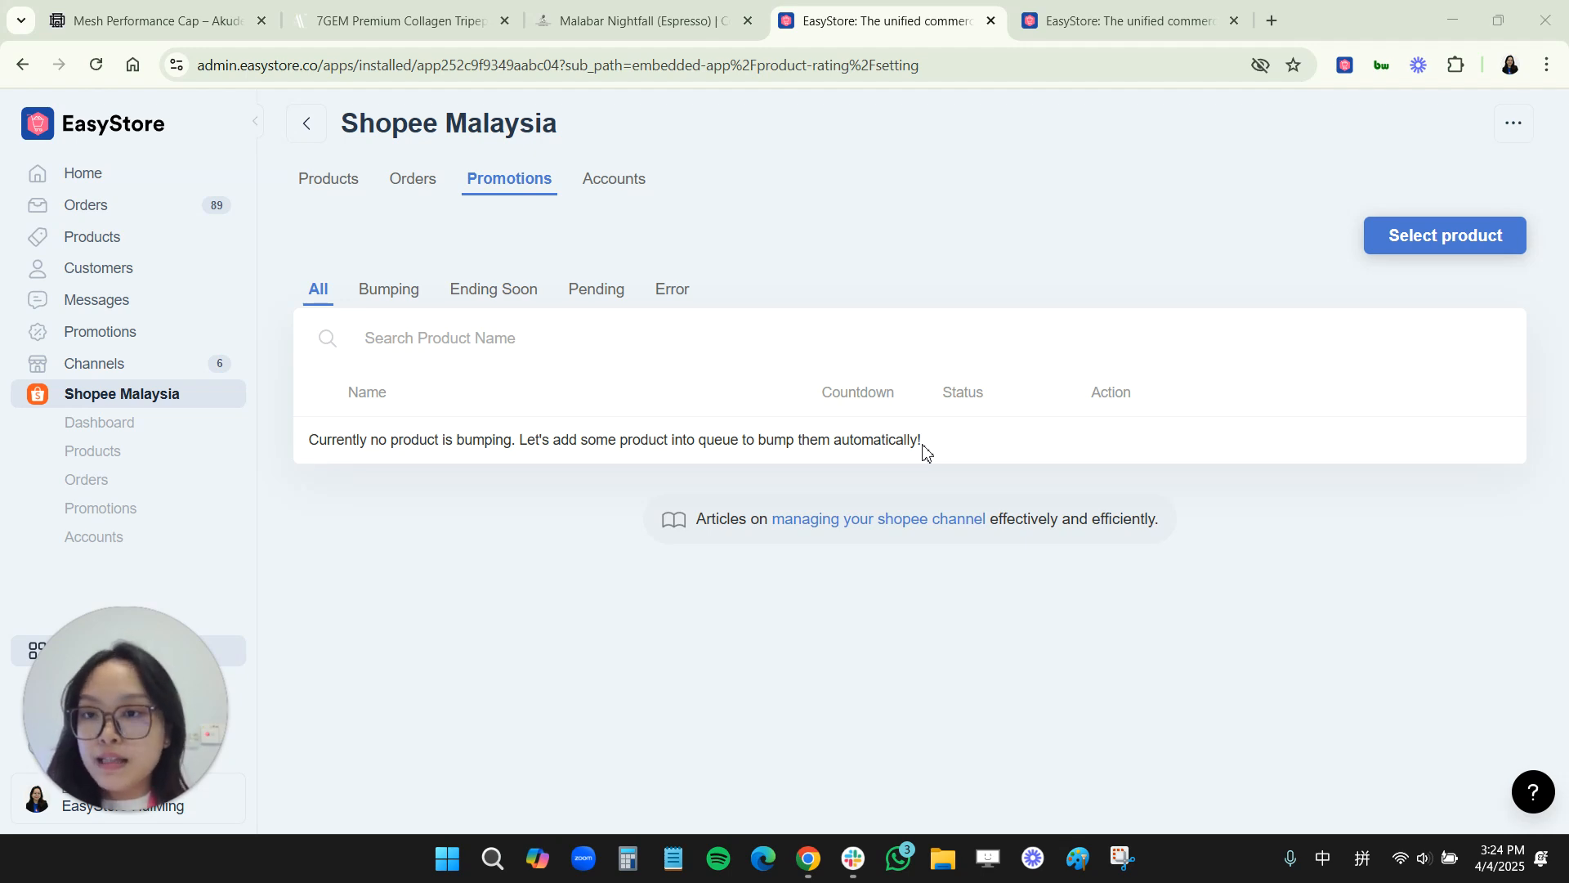
click(1423, 239)
click(552, 115)
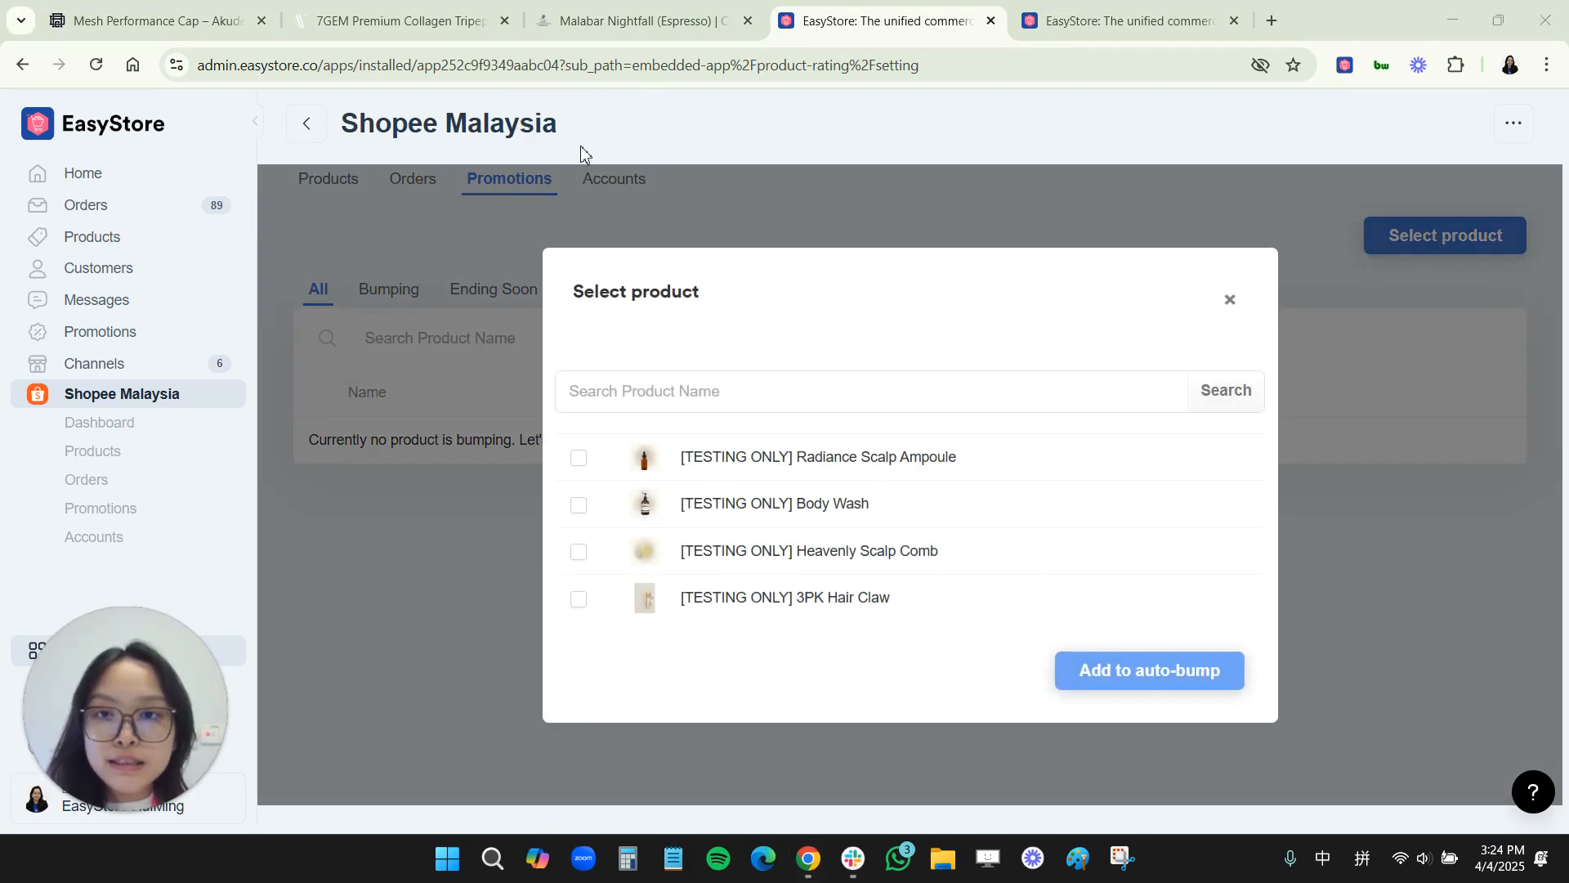
click(579, 458)
click(579, 505)
click(578, 552)
click(579, 599)
click(1116, 665)
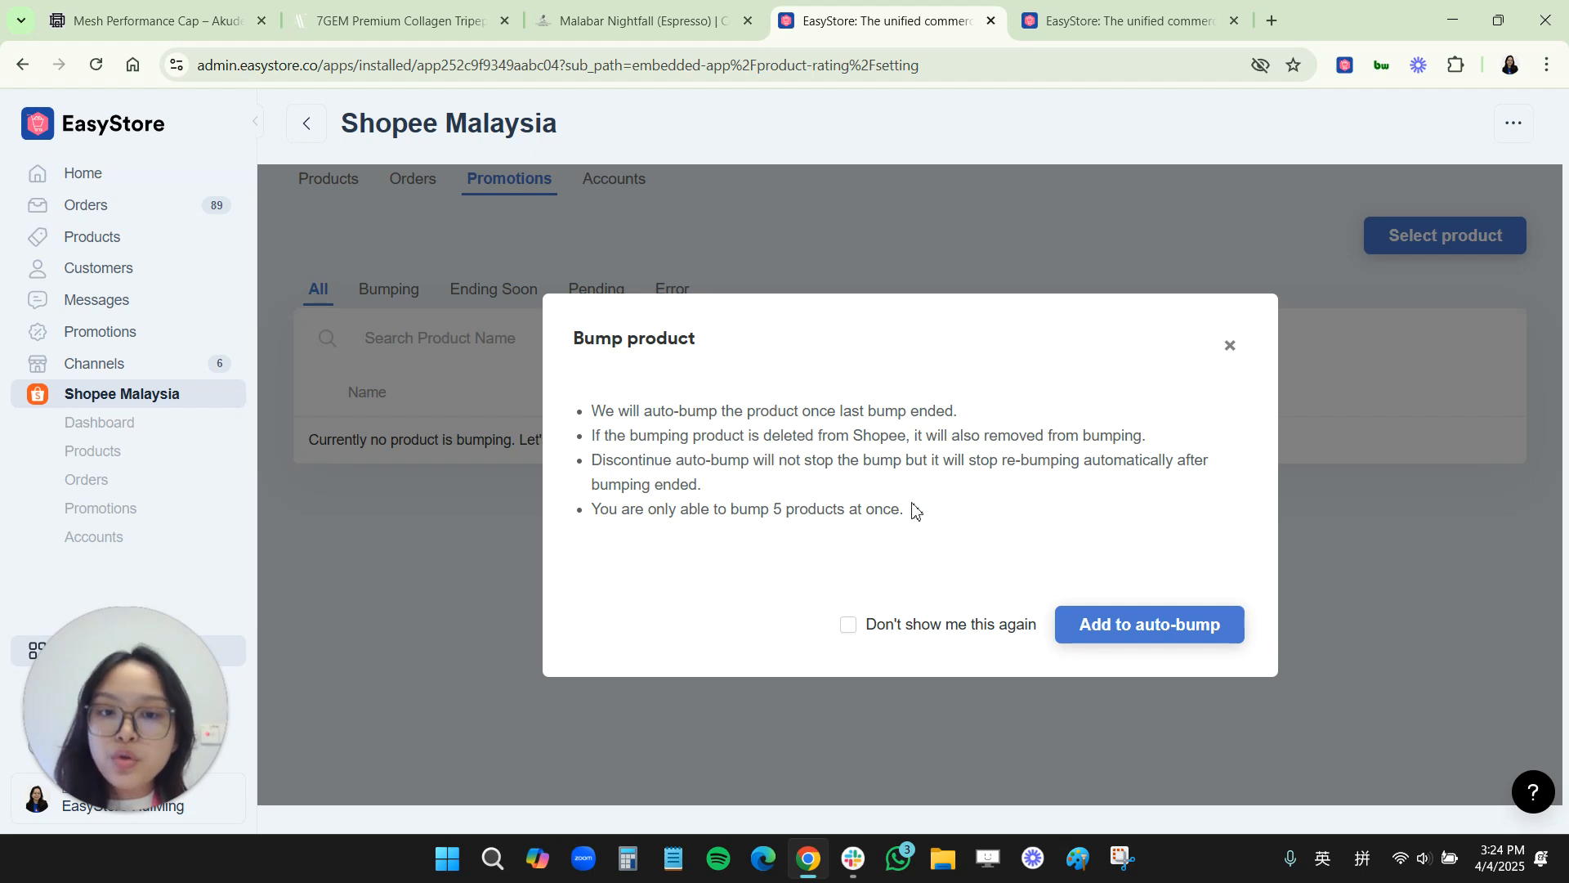
Step: Confirm adding the four selected products to auto-bump
drag(911, 516, 689, 513)
click(689, 512)
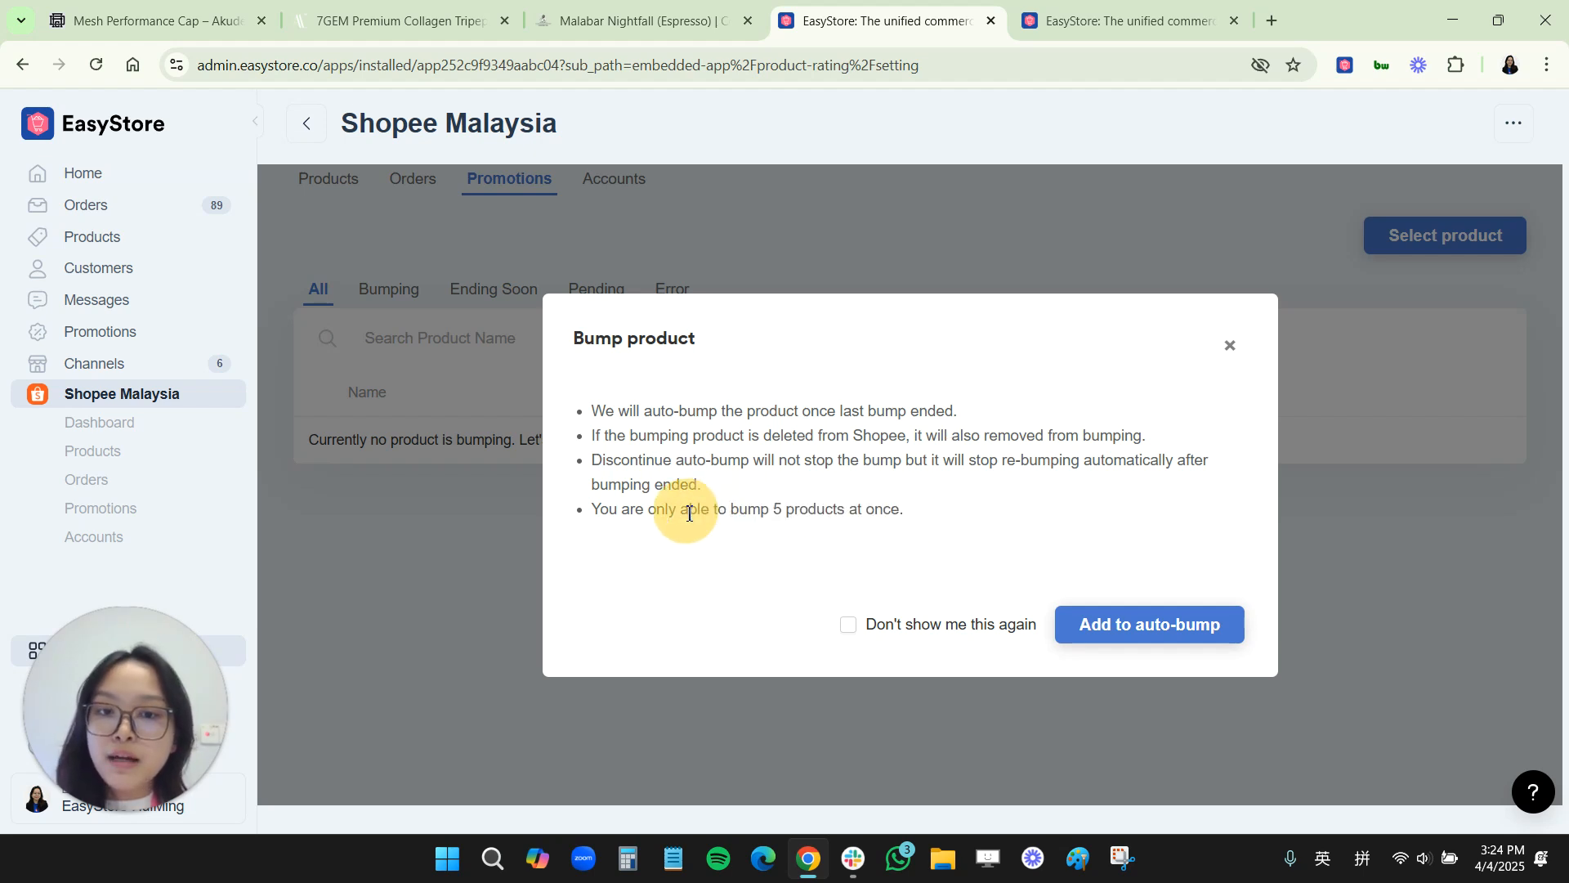
click(707, 529)
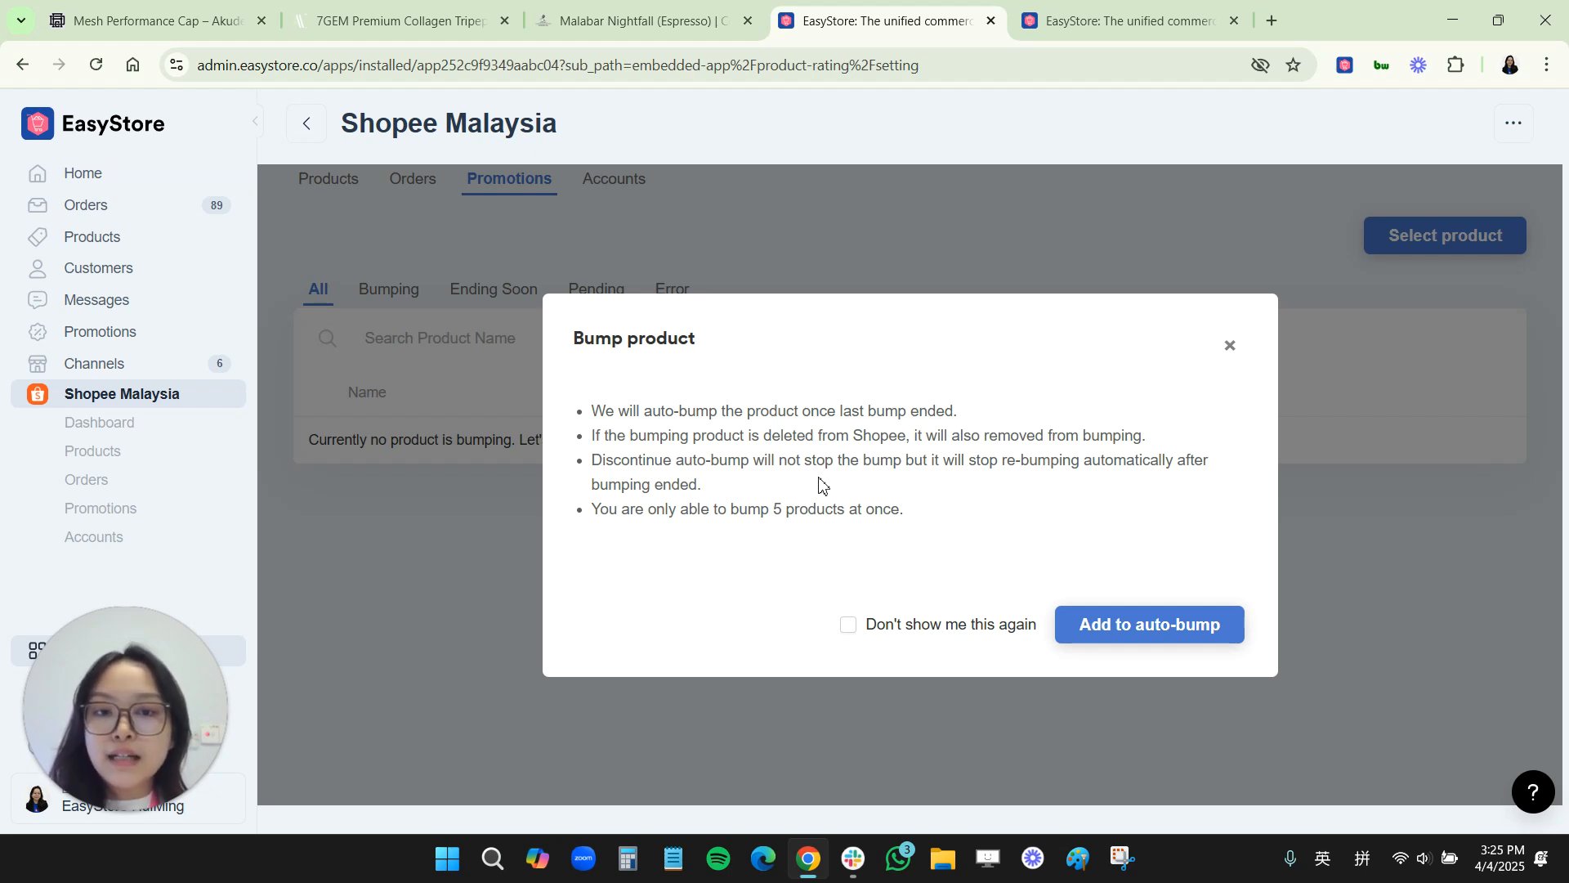
click(1095, 636)
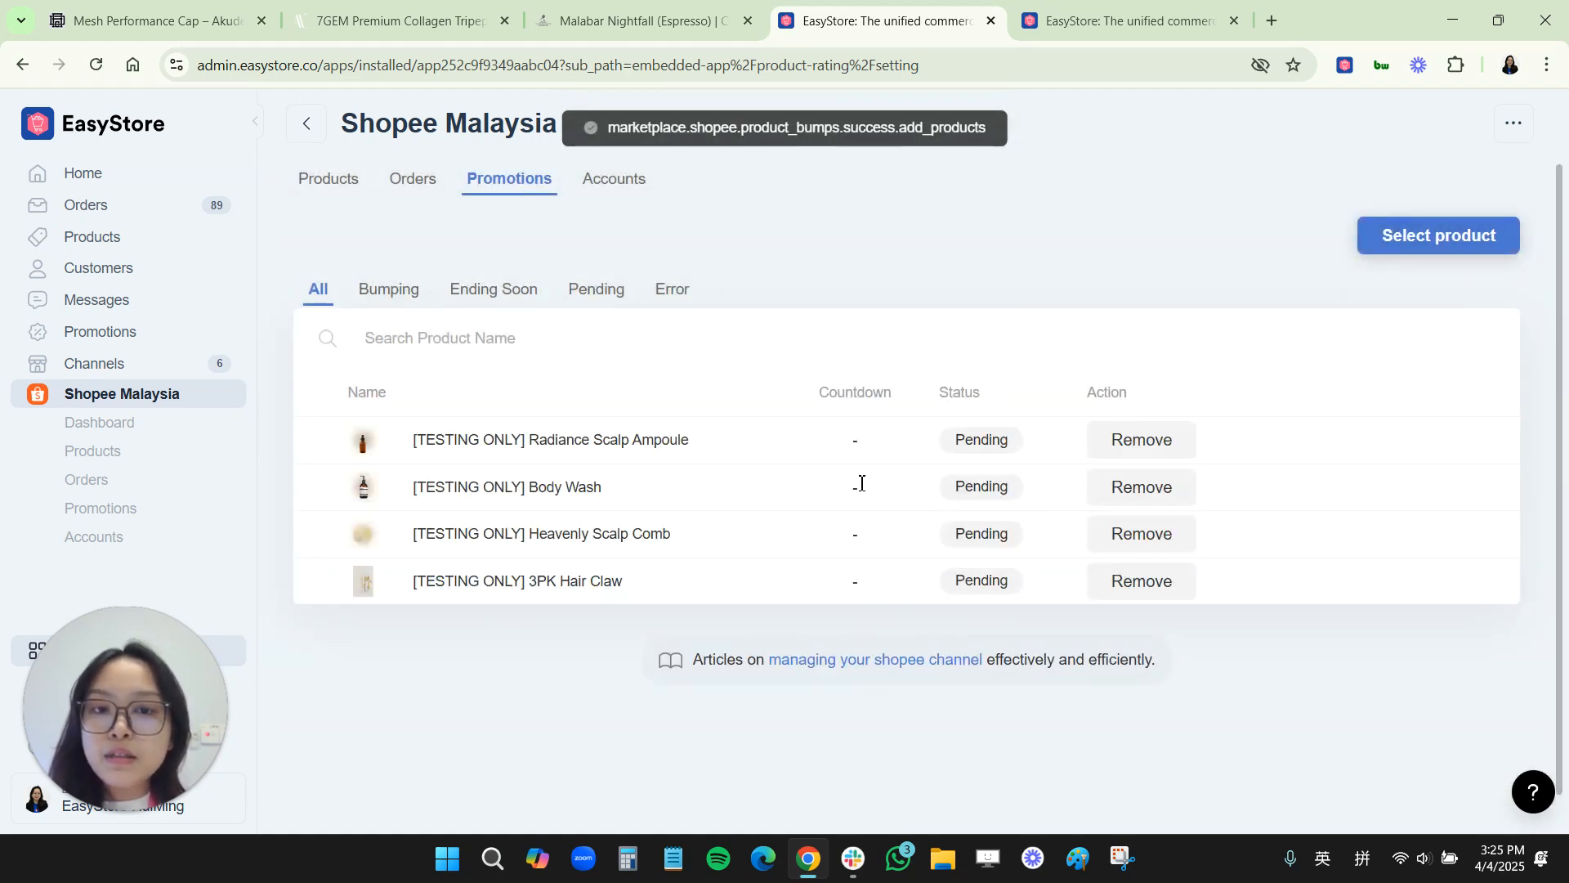
click(954, 398)
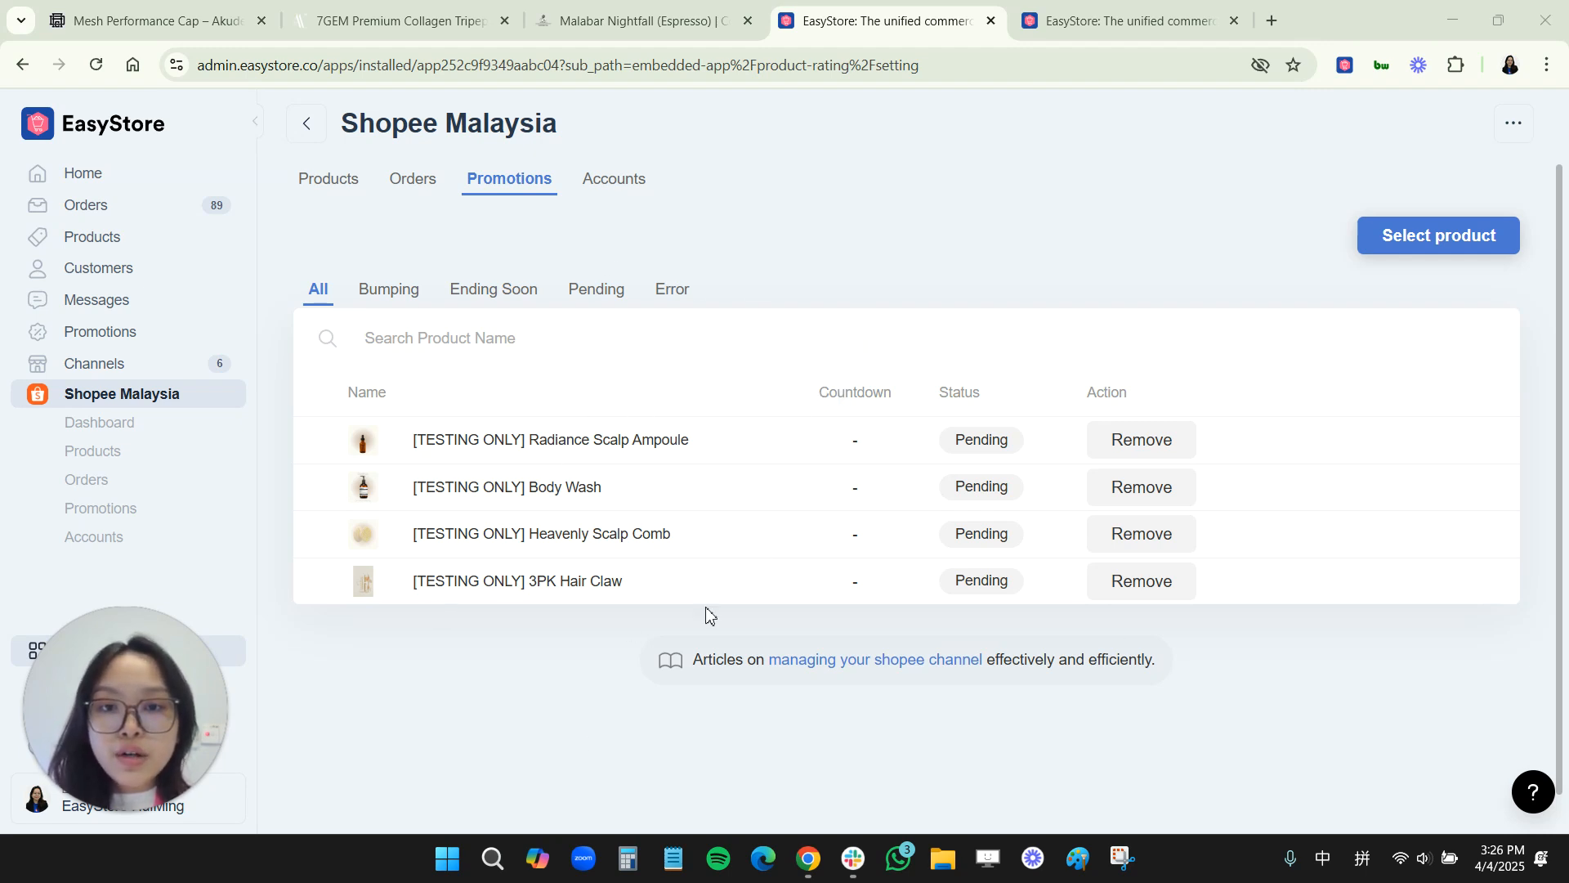
Step: Open the Channels page
click(139, 365)
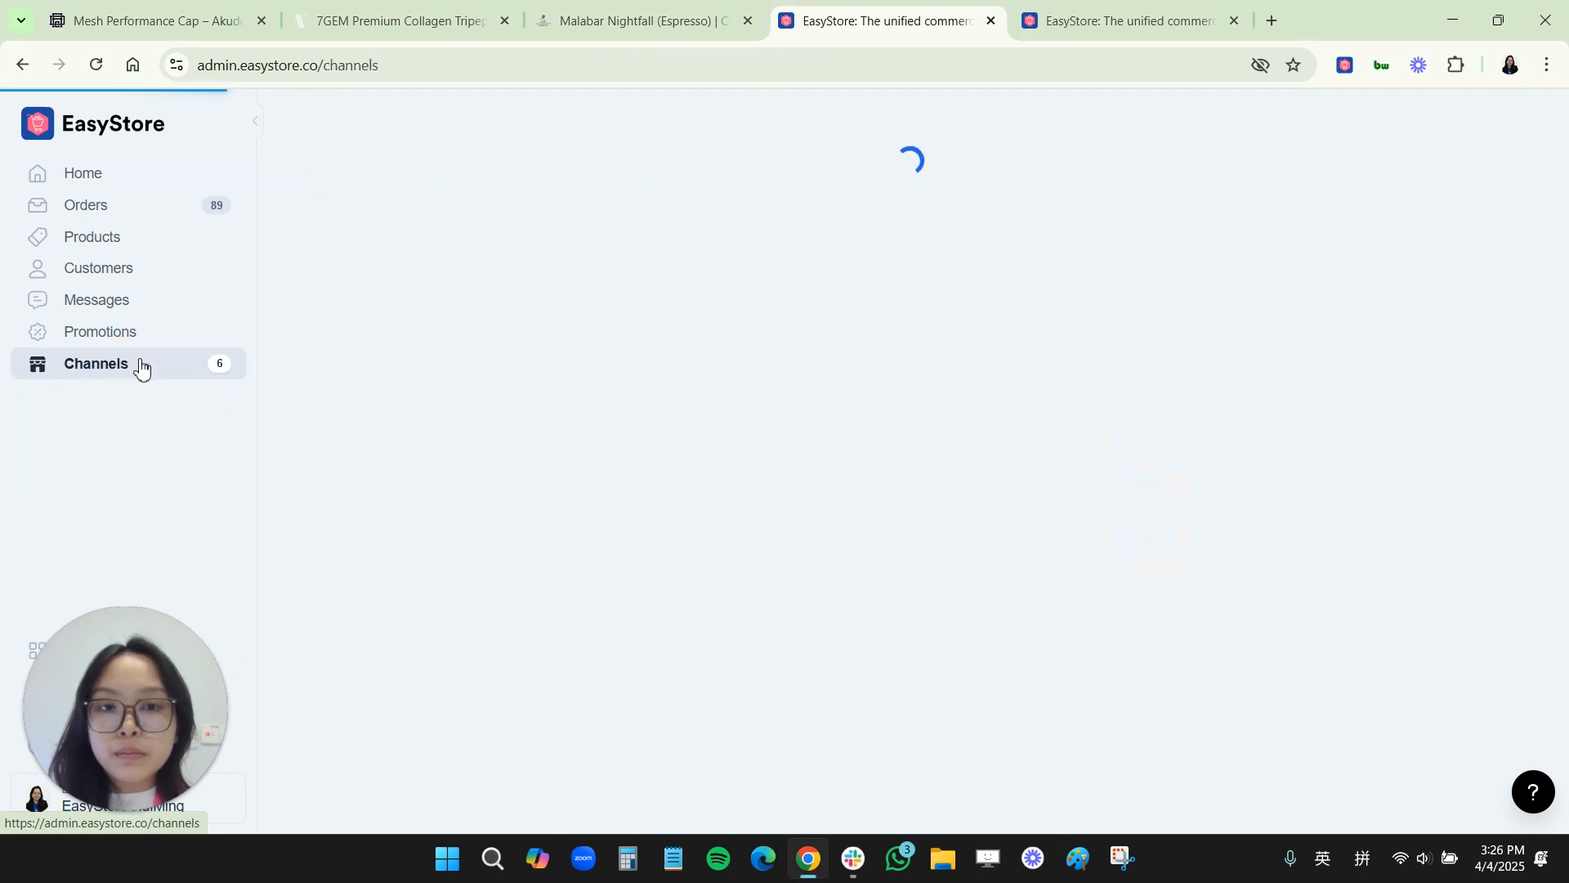